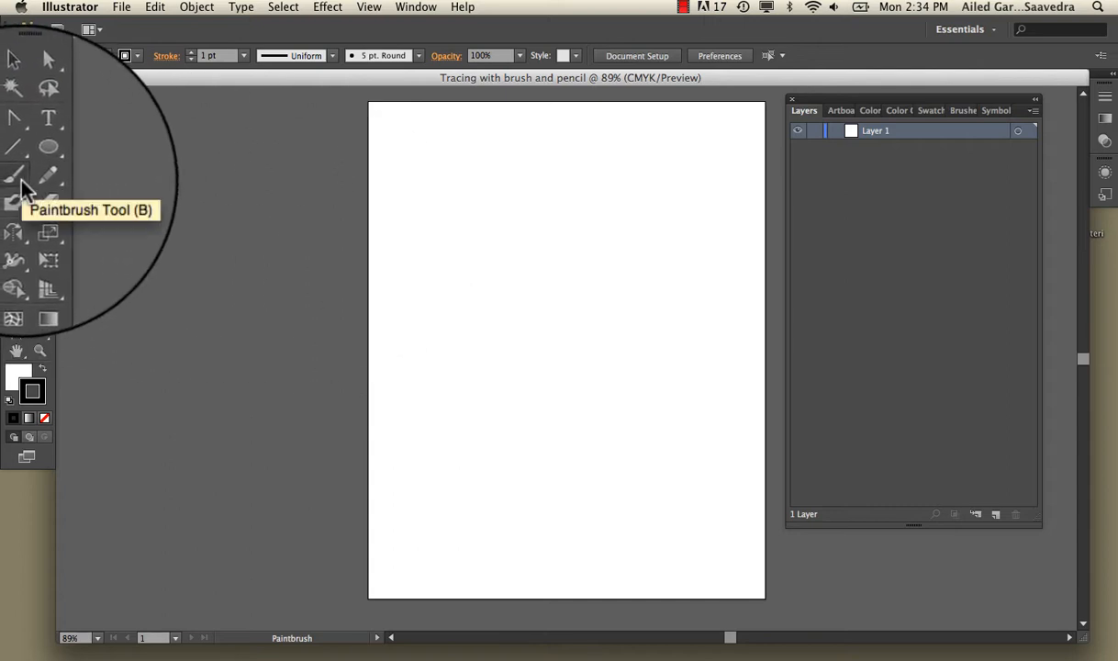
Set up the Paintbrush with no fill, a black stroke and the 5 pt. Round brush
click(23, 377)
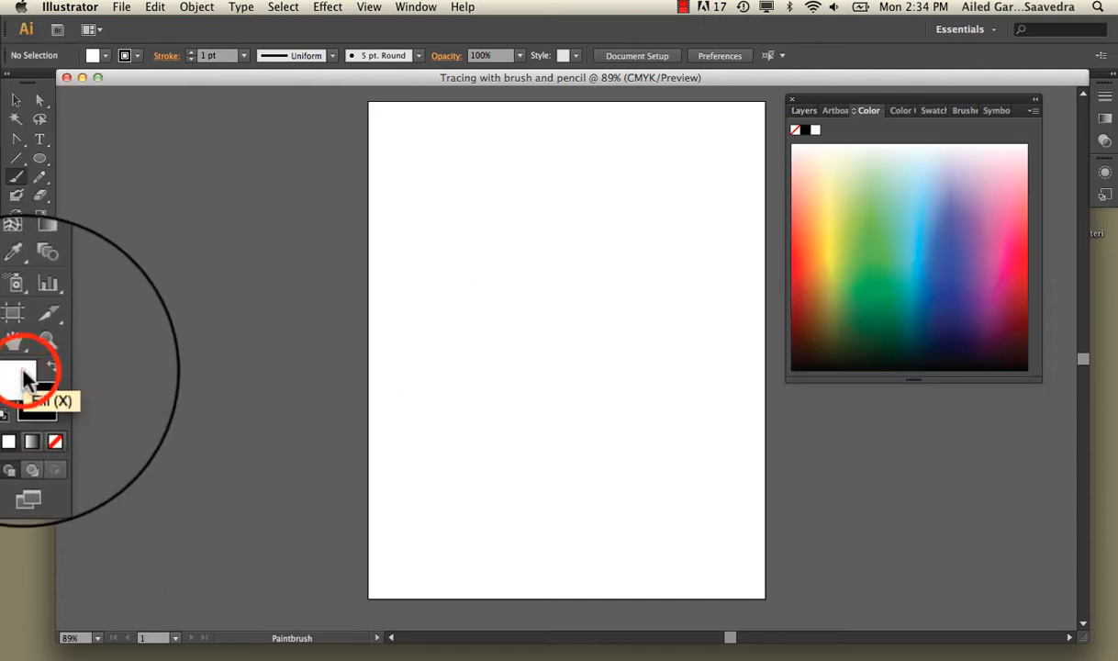
click(44, 425)
click(41, 397)
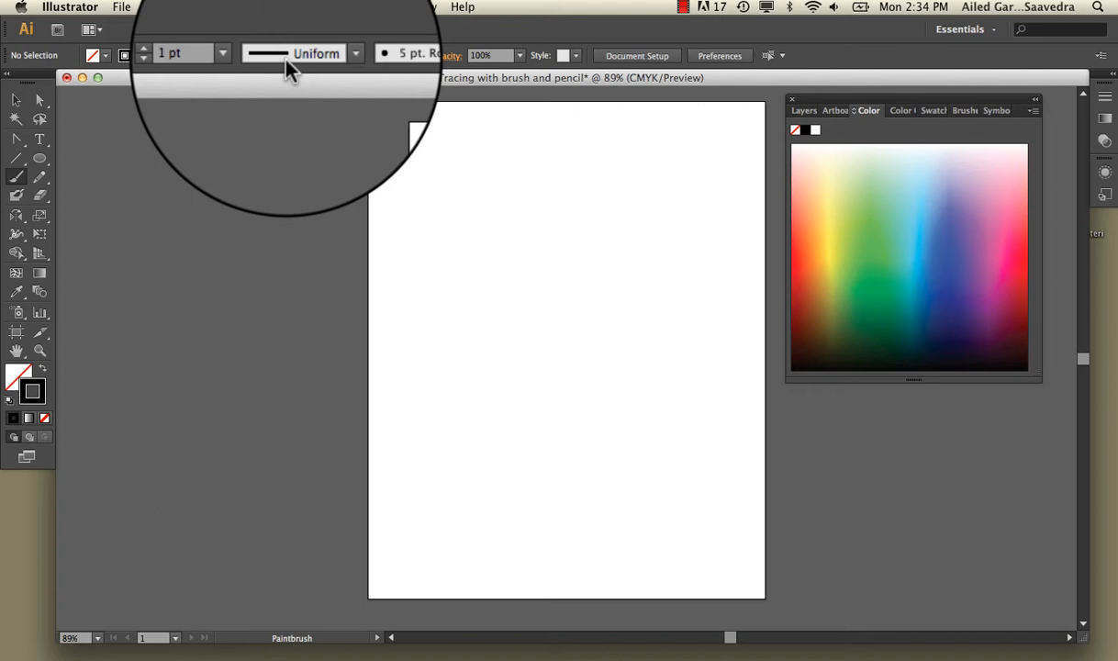
click(396, 57)
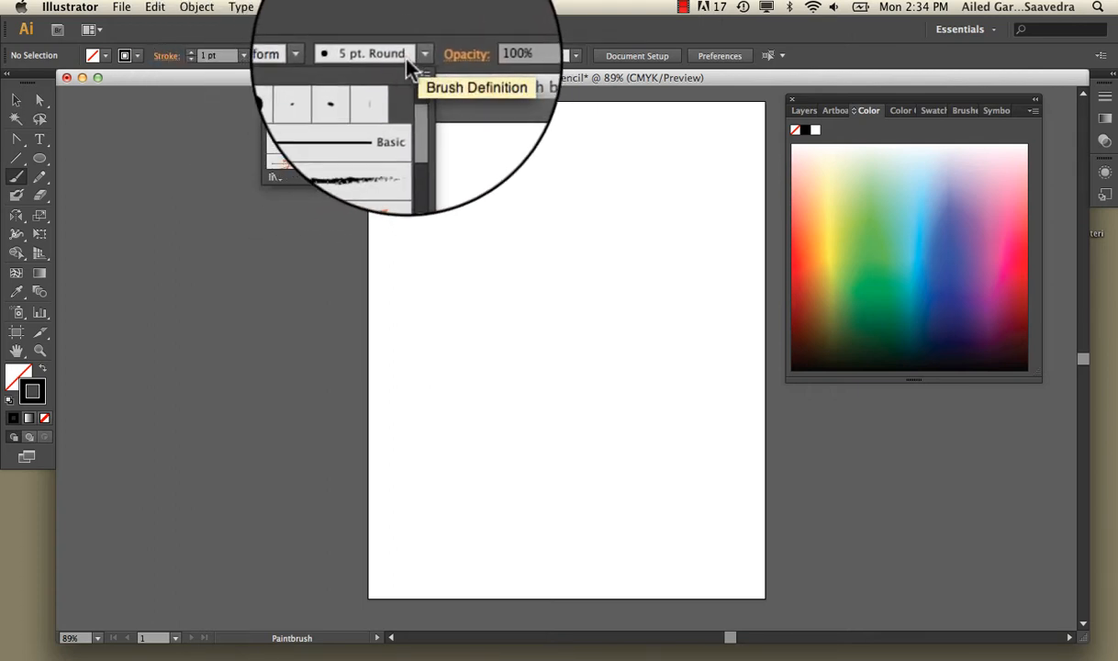
click(417, 57)
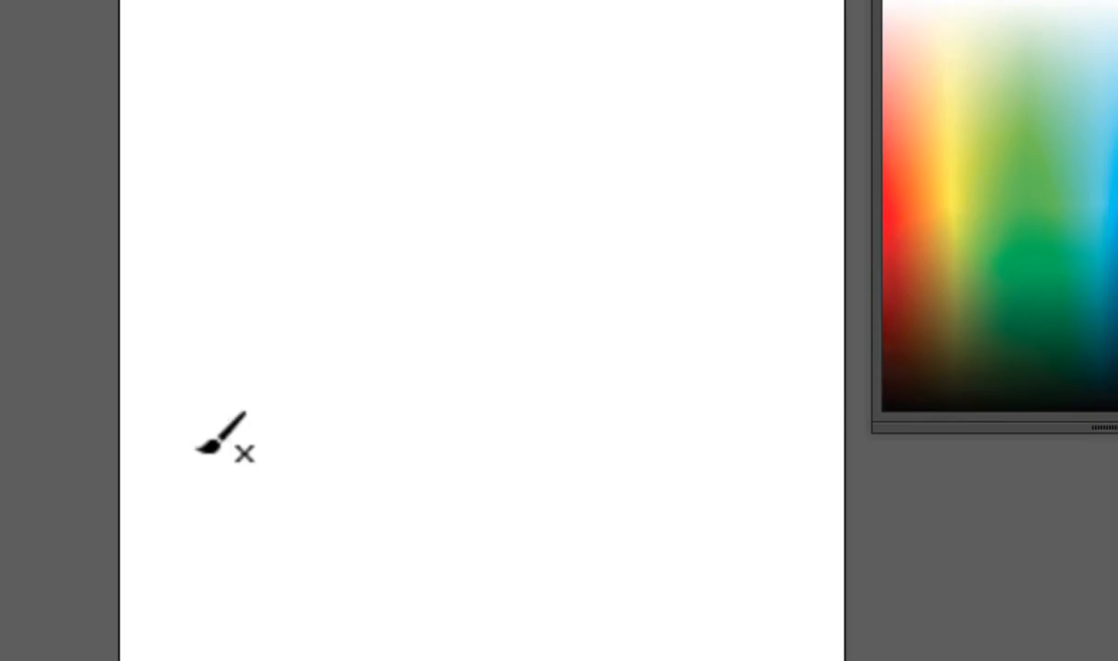
Paint a freeform outline with three humps across the artboard and close it into one continuous path
mouse_move(196, 449)
mouse_down()
mouse_move(227, 356)
mouse_move(309, 342)
mouse_move(394, 379)
mouse_move(386, 244)
mouse_move(498, 332)
mouse_move(554, 280)
mouse_move(632, 379)
mouse_move(659, 465)
mouse_move(574, 570)
mouse_move(442, 486)
mouse_move(301, 533)
mouse_move(211, 526)
mouse_move(182, 478)
mouse_up()
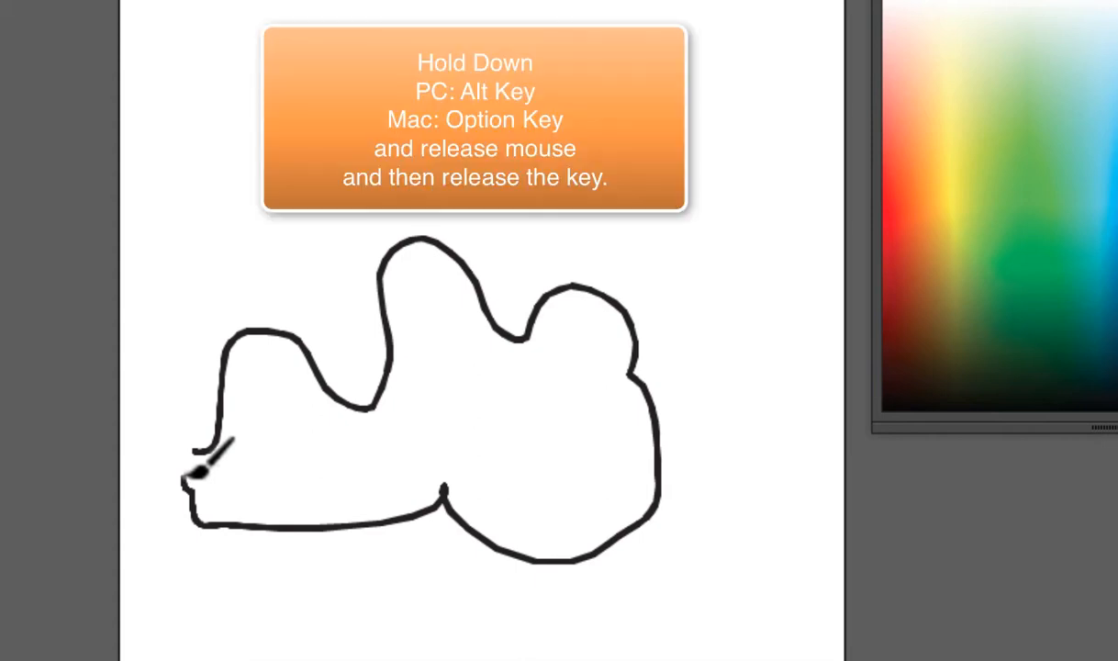
key(alt)
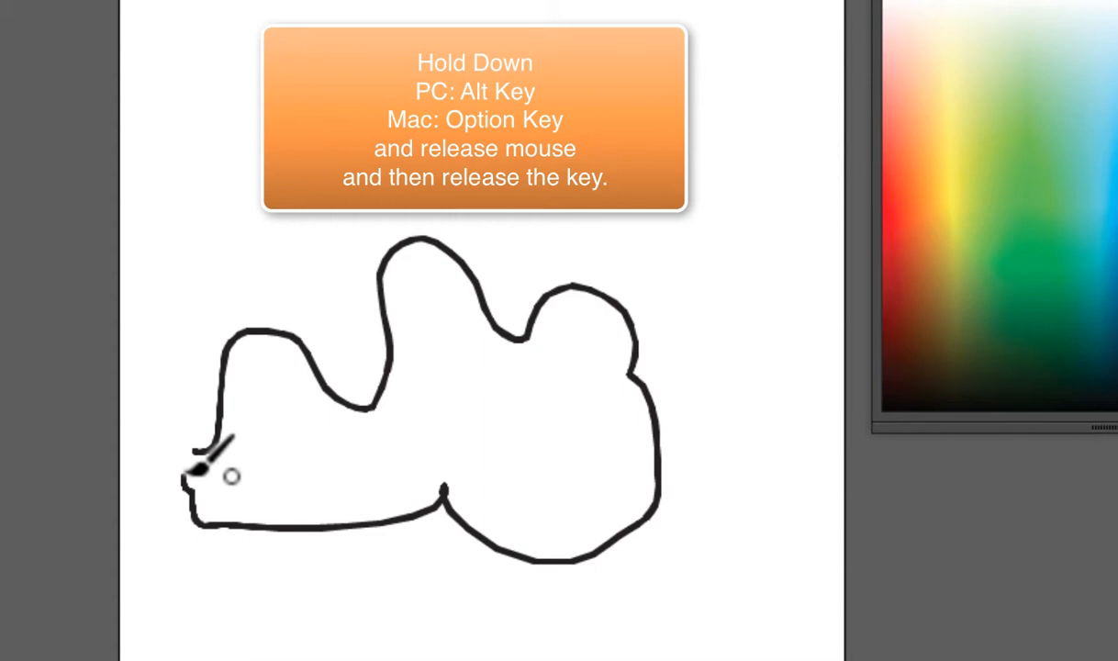
drag(192, 470, 193, 469)
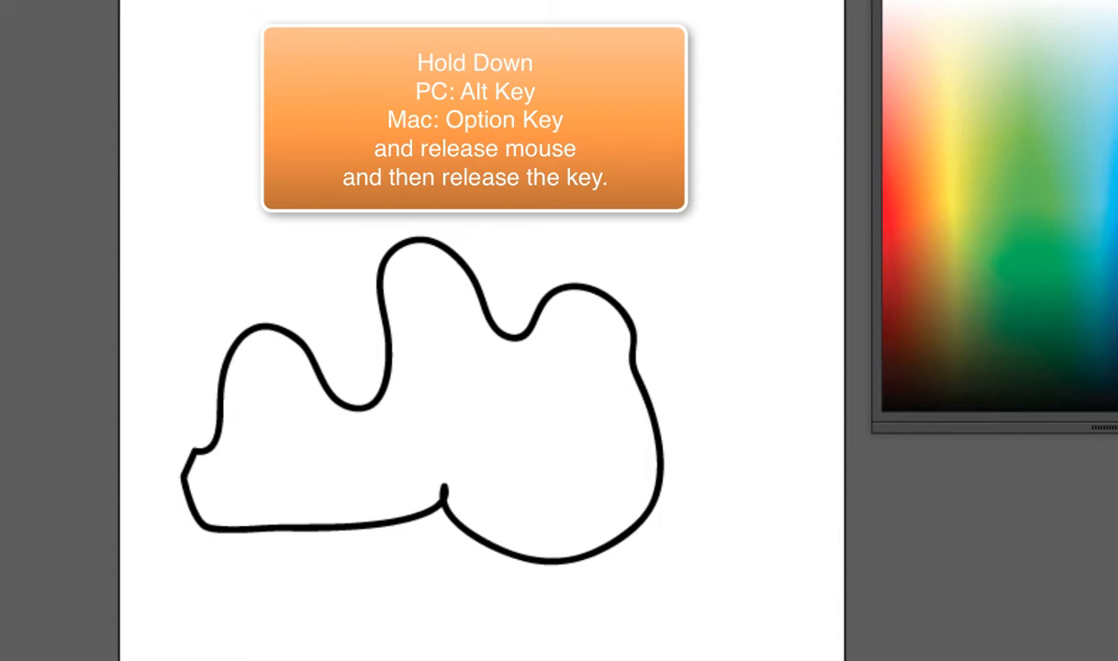
Inspect the anchor points where the painted outline closes, and delete the whole practice shape
click(112, 379)
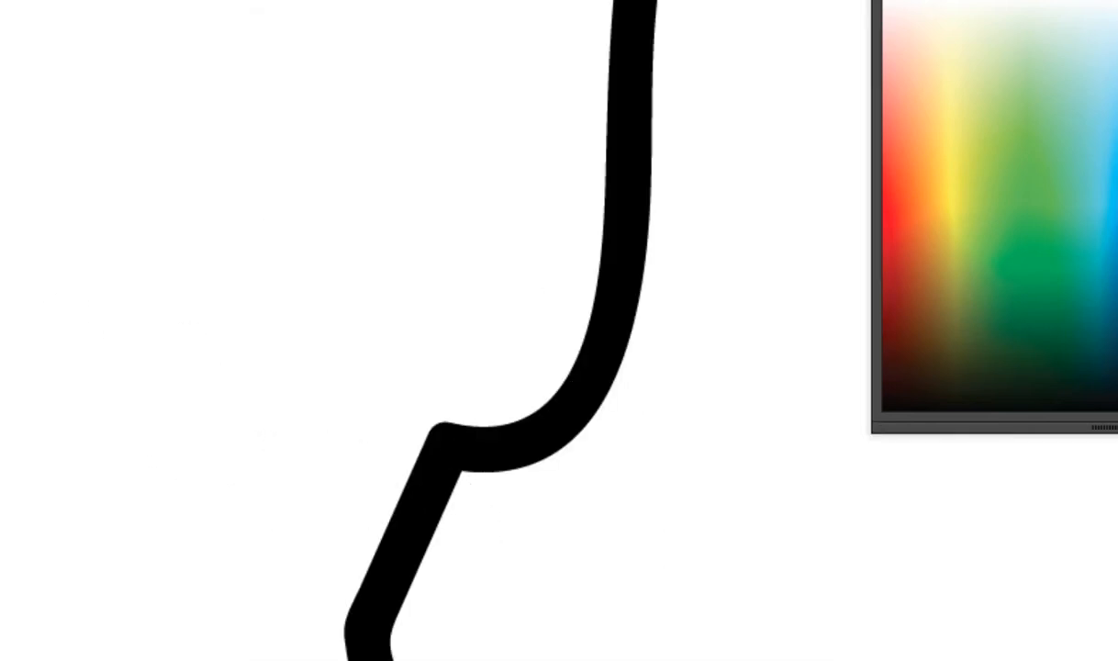
click(422, 539)
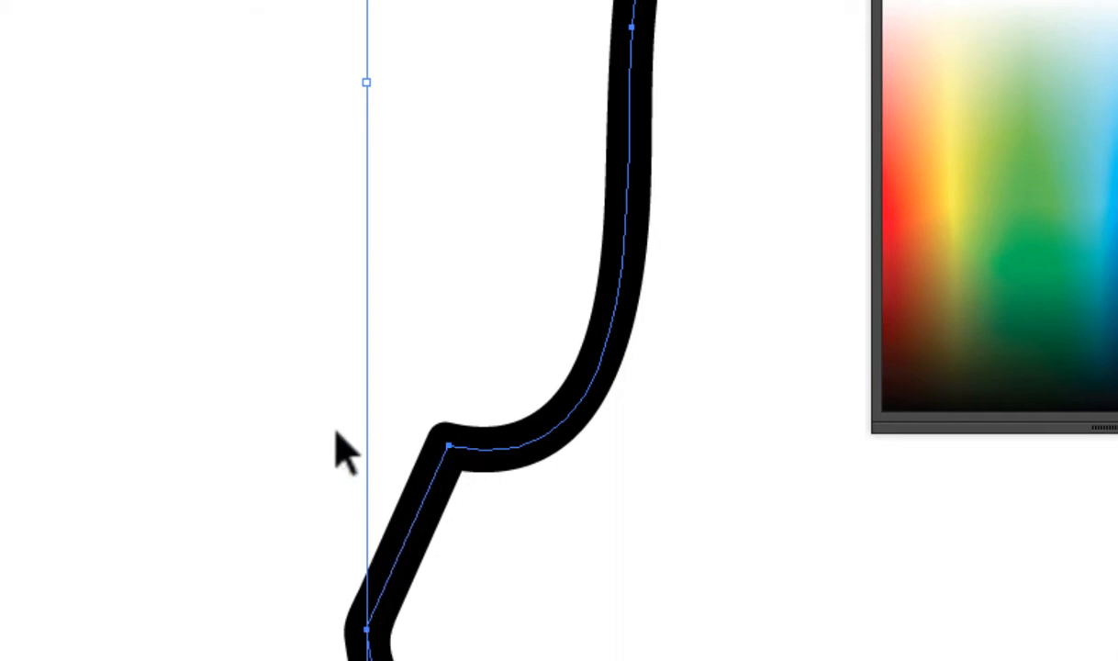
click(337, 573)
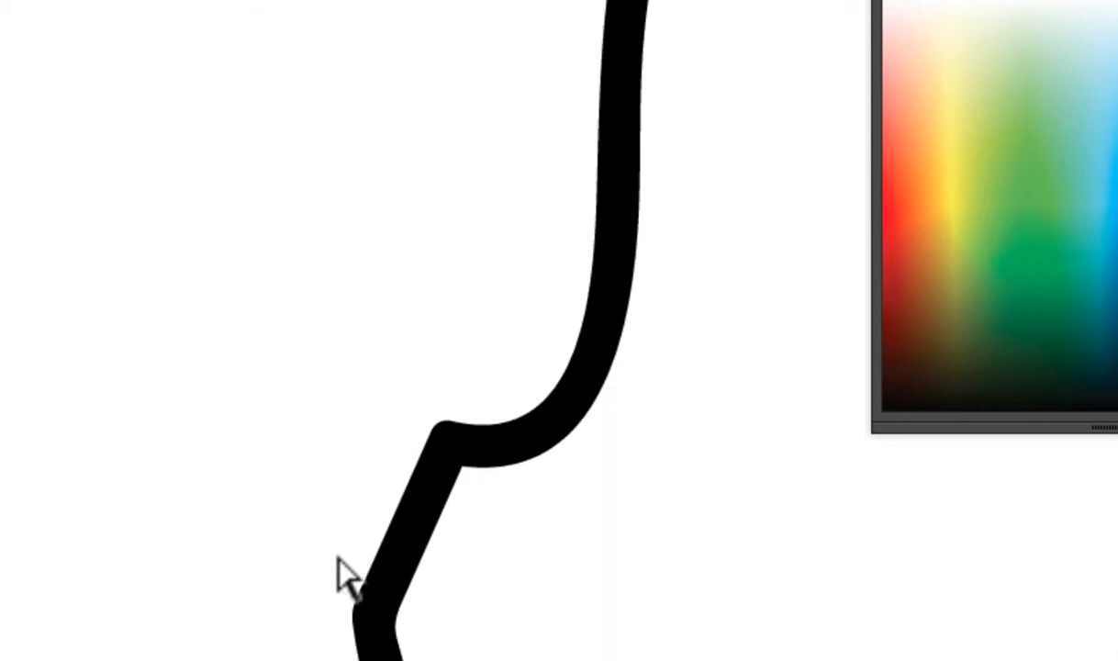
key(ctrl+minus)
key(ctrl+minus)
scroll(337, 574, right, 10)
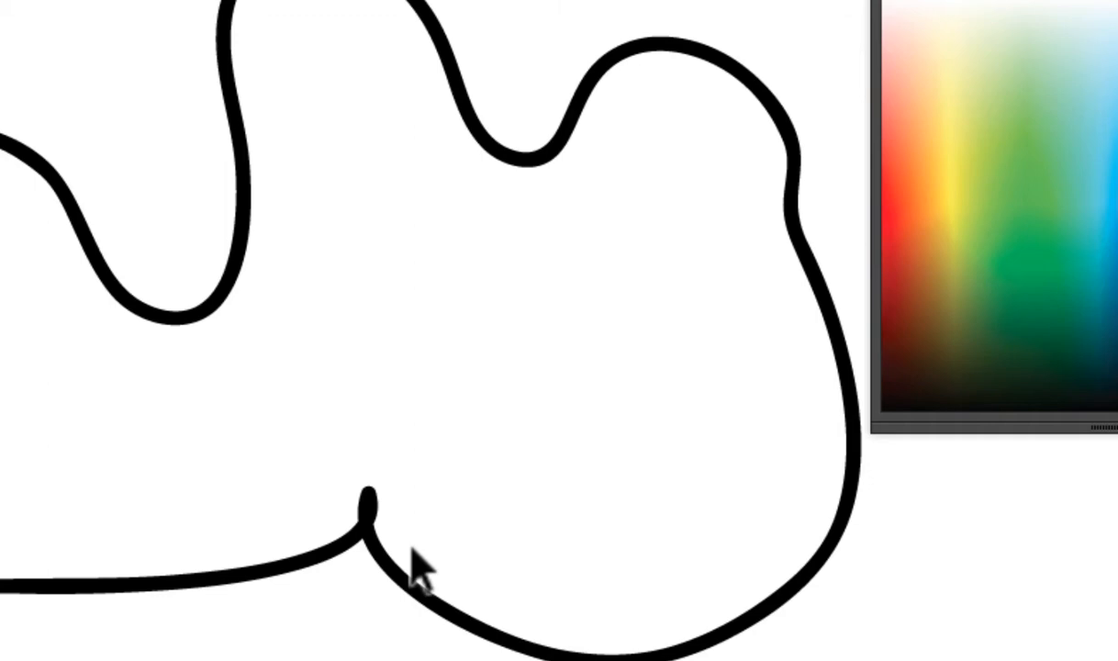
drag(36, 42, 677, 660)
key(Delete)
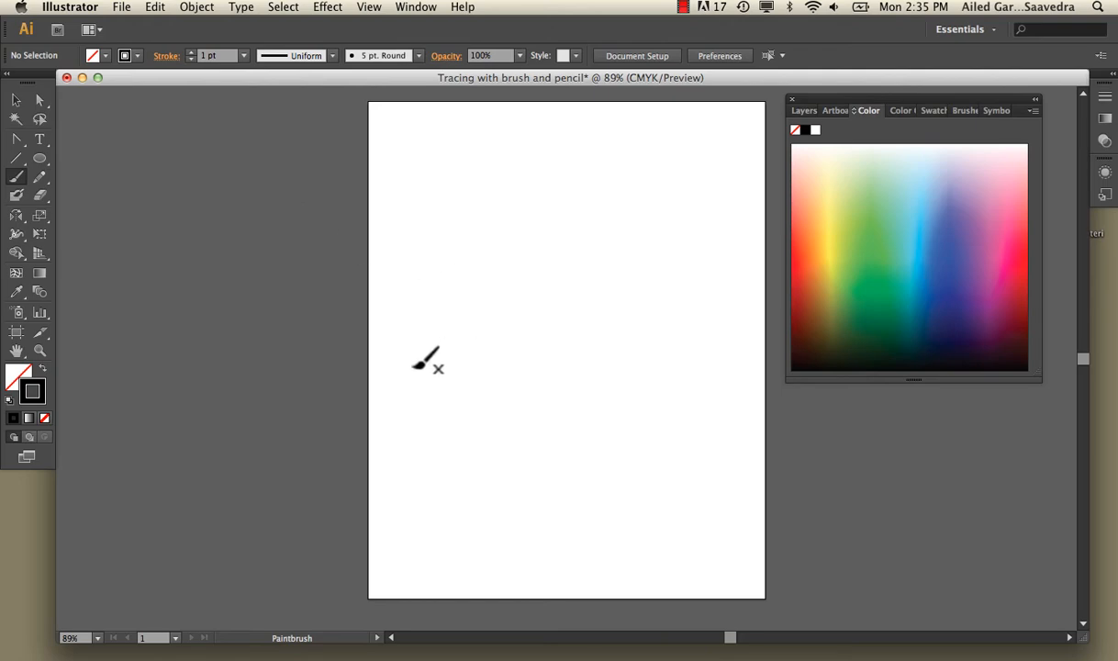
Paint a wavy line across the page and close it with straight Pen segments down the page edge and back to its start
mouse_move(412, 366)
mouse_down()
mouse_move(417, 332)
mouse_move(471, 263)
mouse_move(558, 284)
mouse_move(606, 242)
mouse_move(699, 258)
mouse_move(771, 245)
mouse_up()
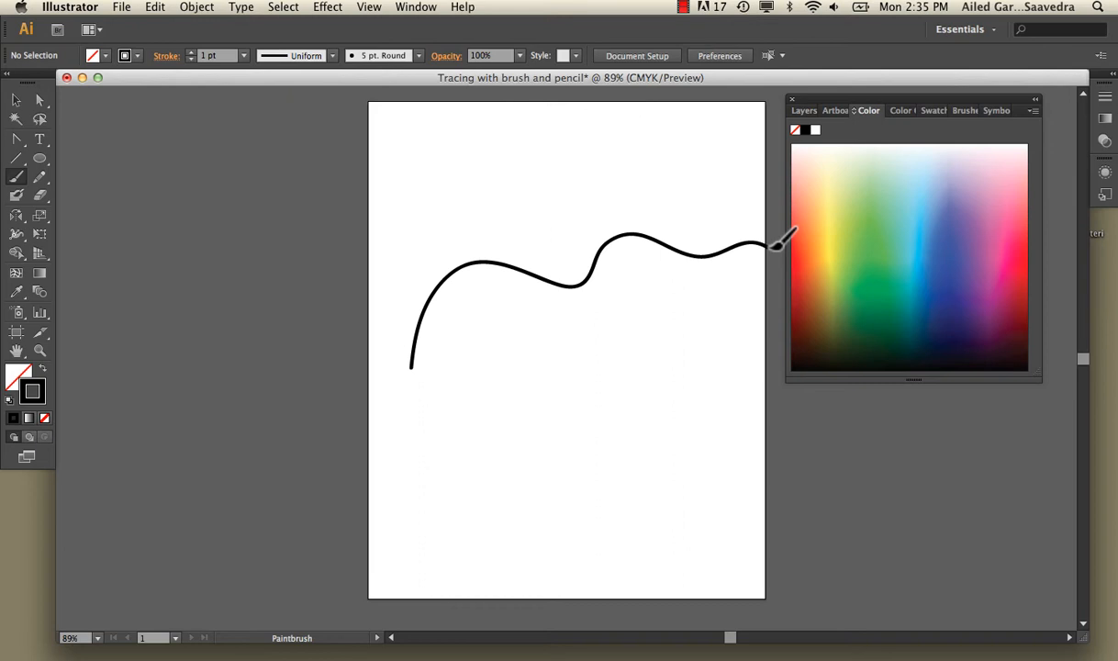
click(18, 140)
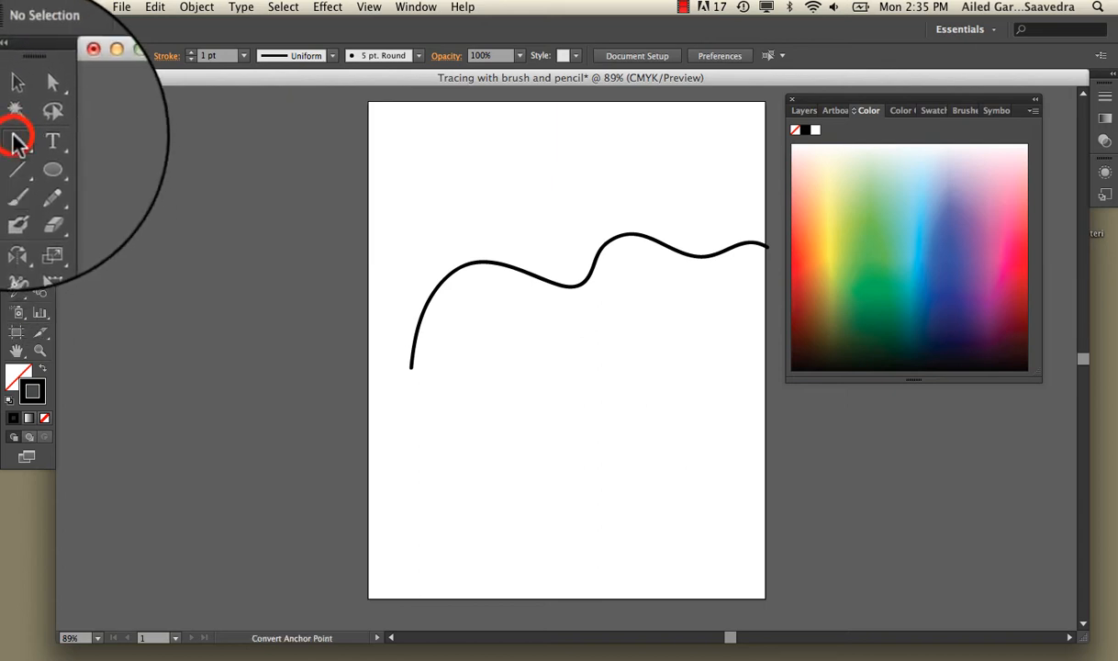
click(56, 140)
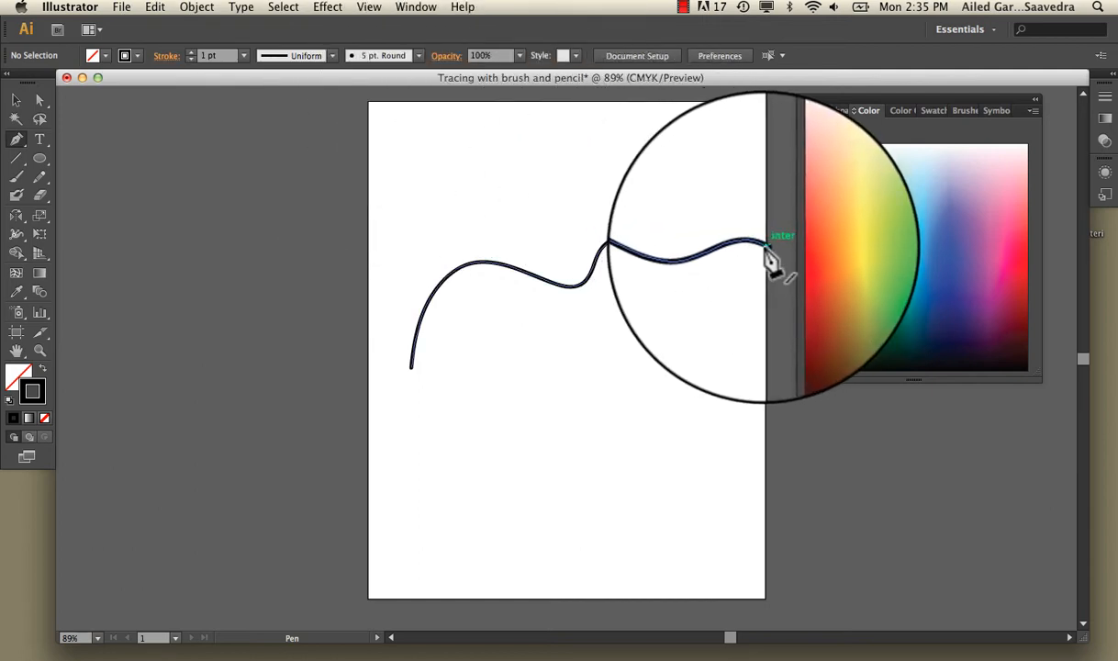
key(super+equal)
key(super+equal)
key(super+equal)
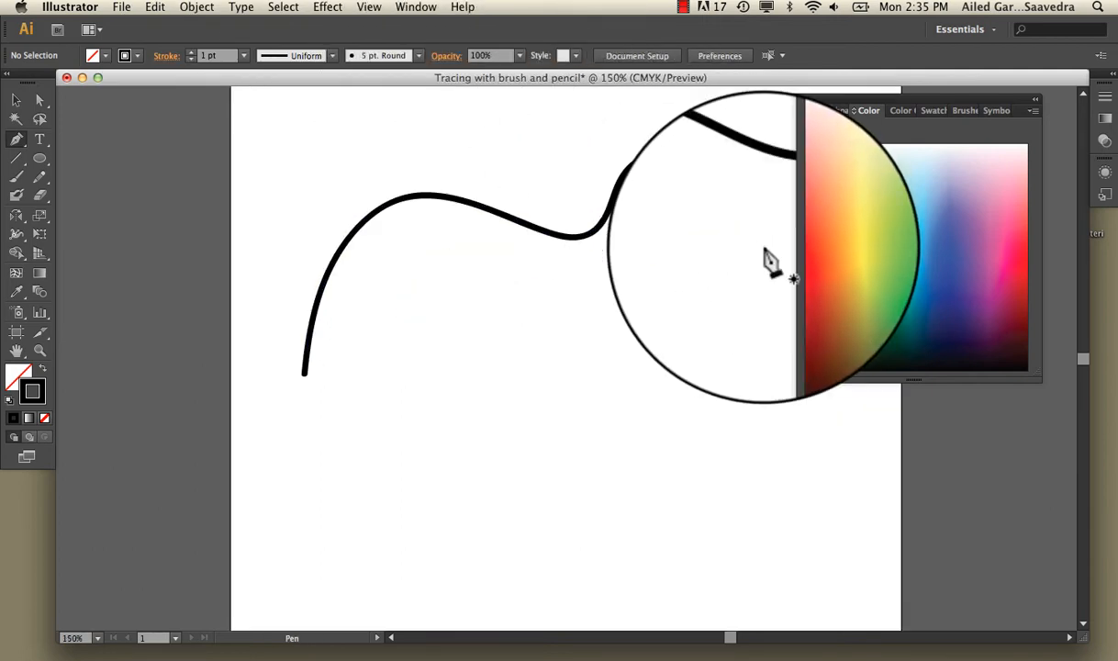
drag(899, 99, 952, 96)
drag(1019, 87, 973, 85)
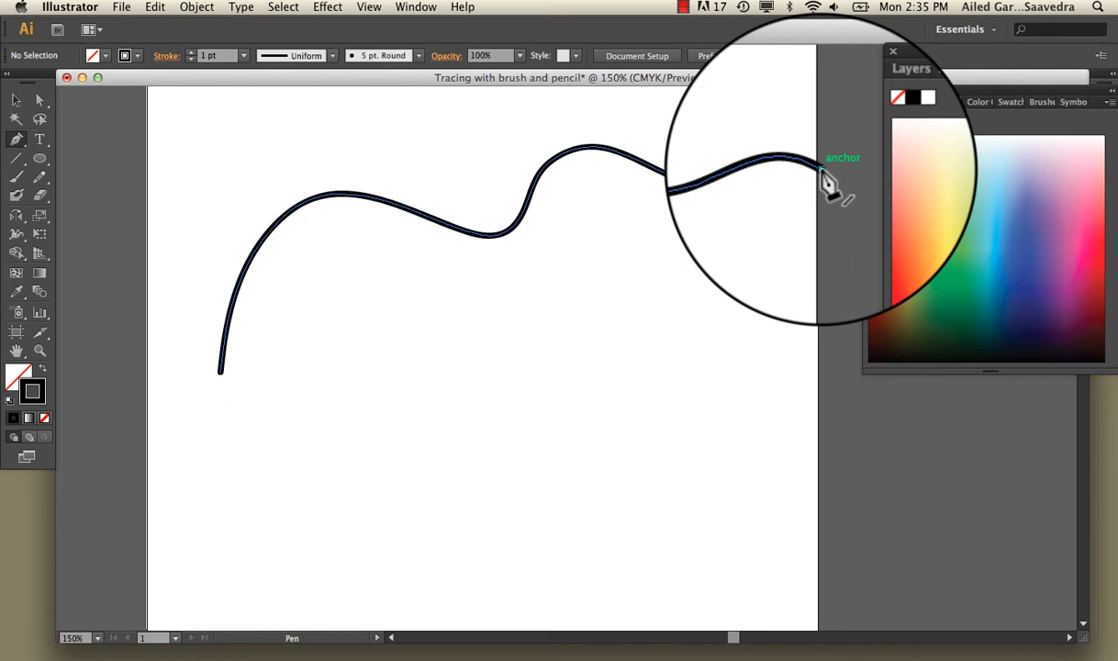
click(821, 169)
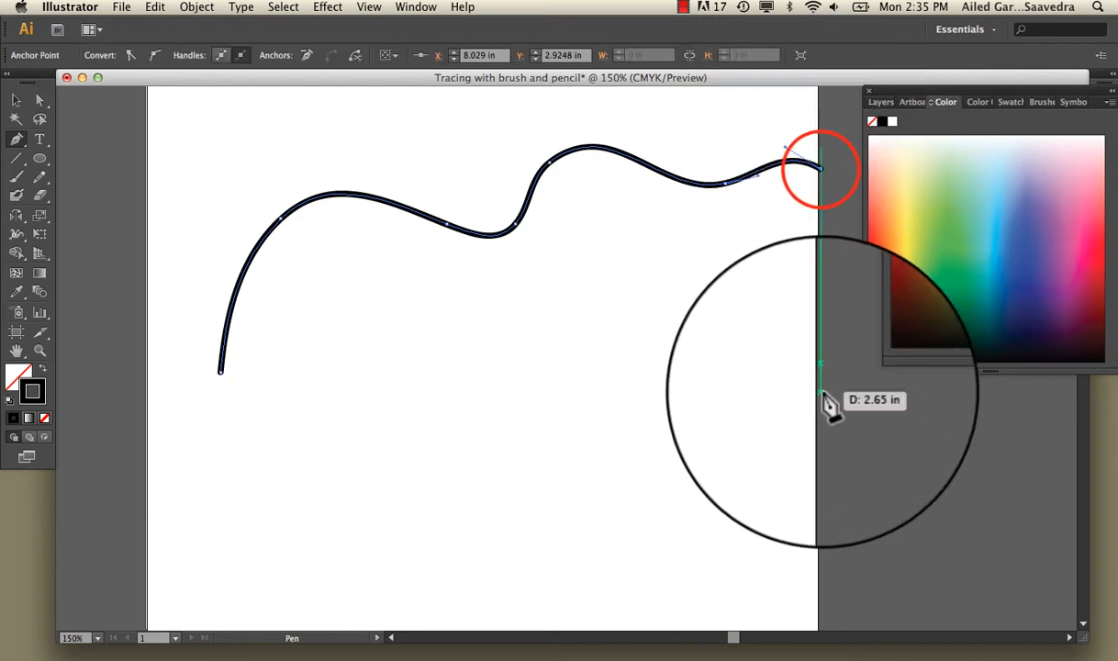
click(819, 387)
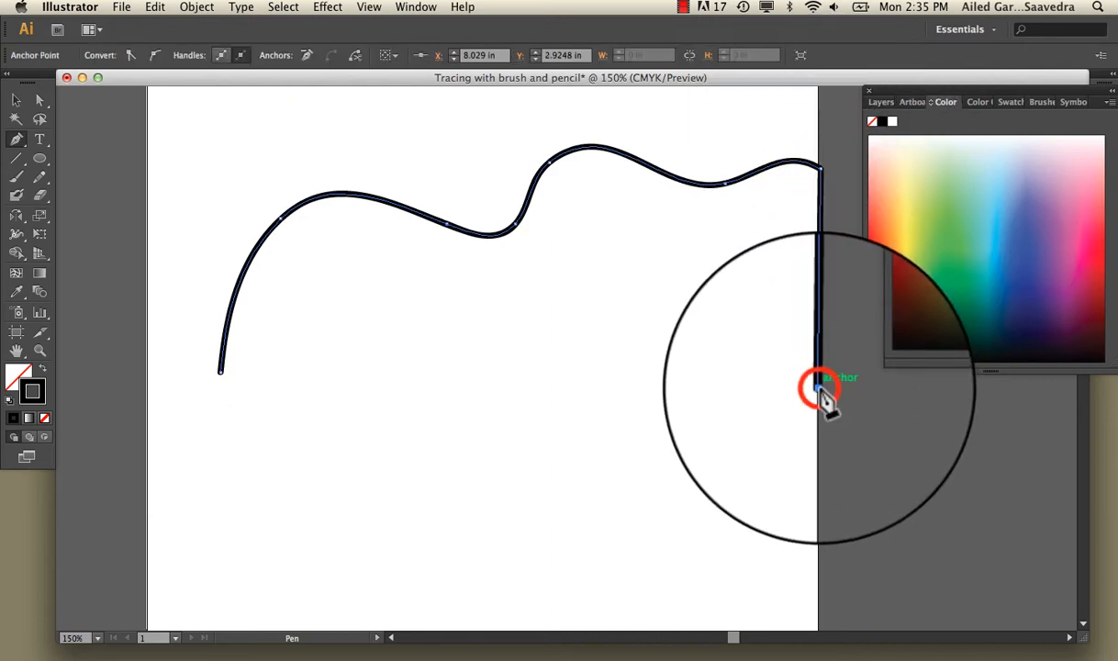
click(221, 372)
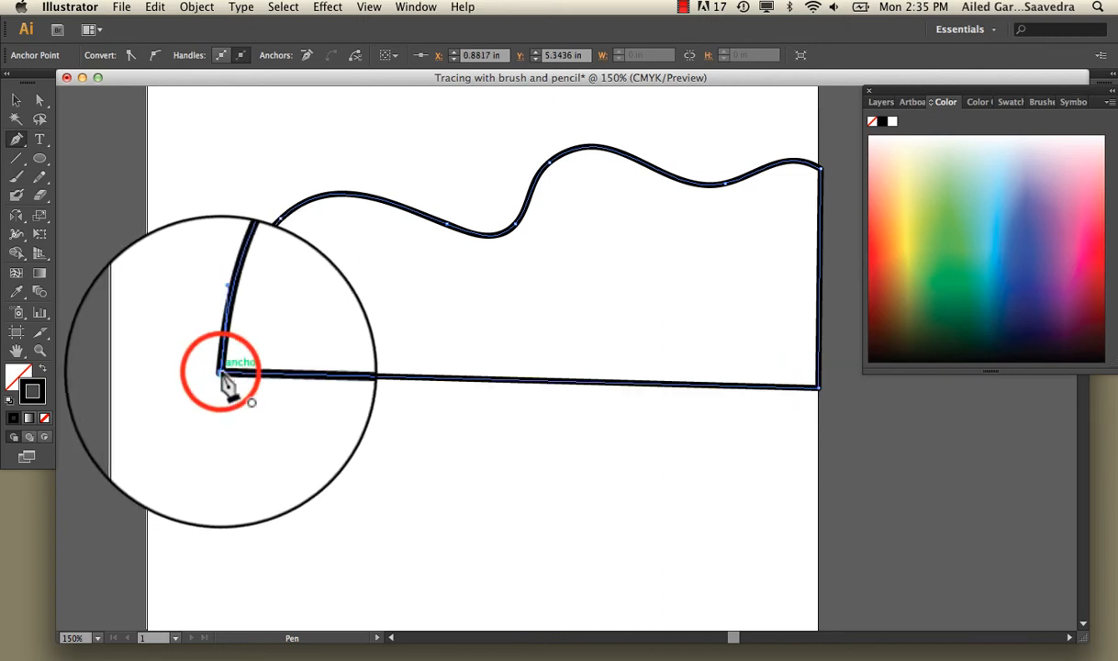
Move the closed shape's lower-left anchor point down so its bottom edge is horizontal, and deselect the shape
click(31, 99)
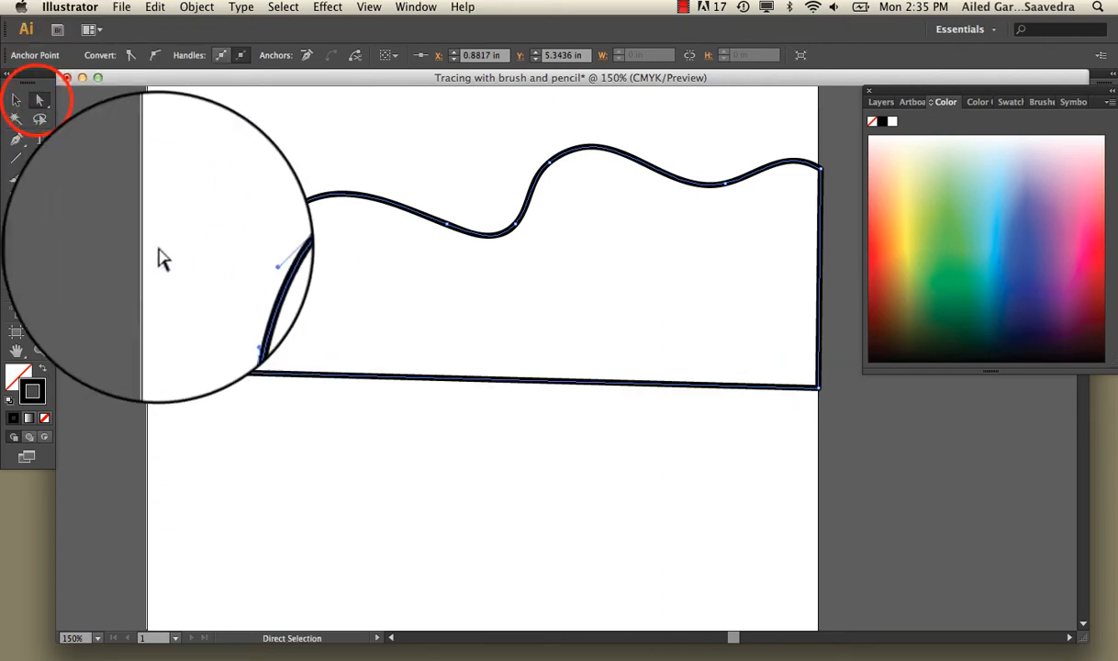
drag(220, 372, 218, 388)
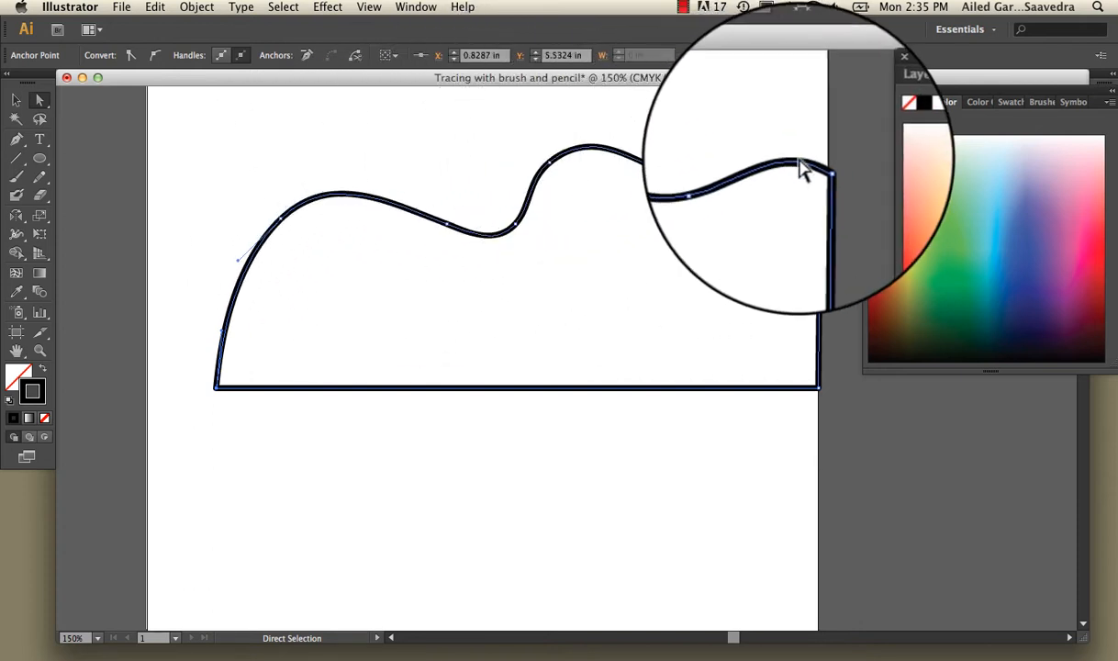
click(829, 156)
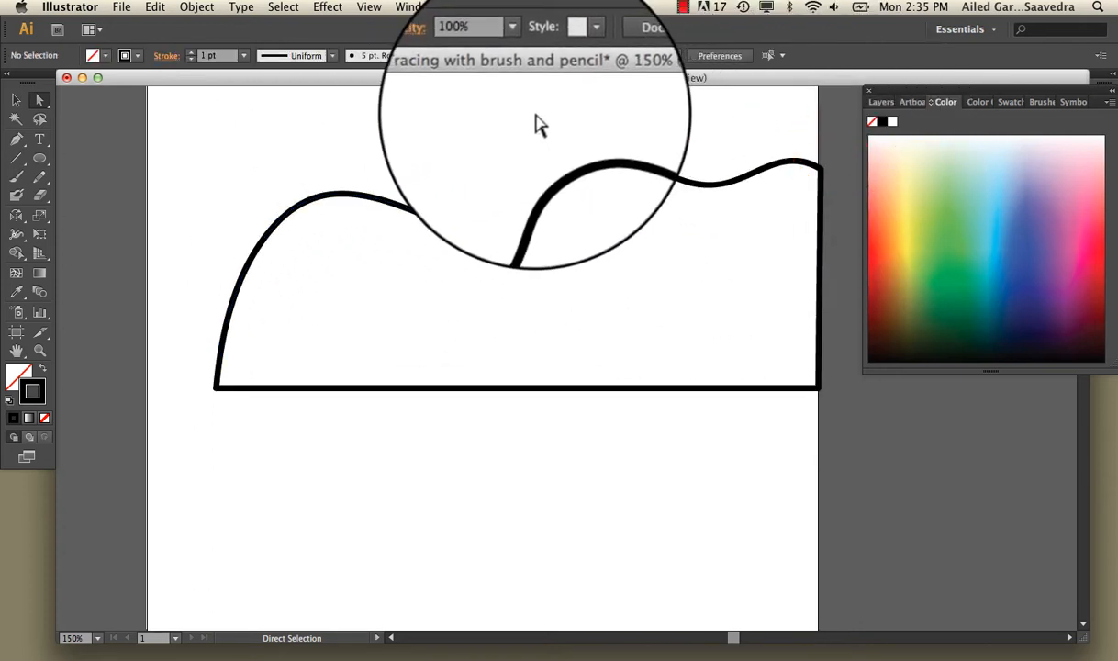
Set the Paintbrush smoothness to 72% and paint a long, gently sloping line below the closed shape
click(18, 144)
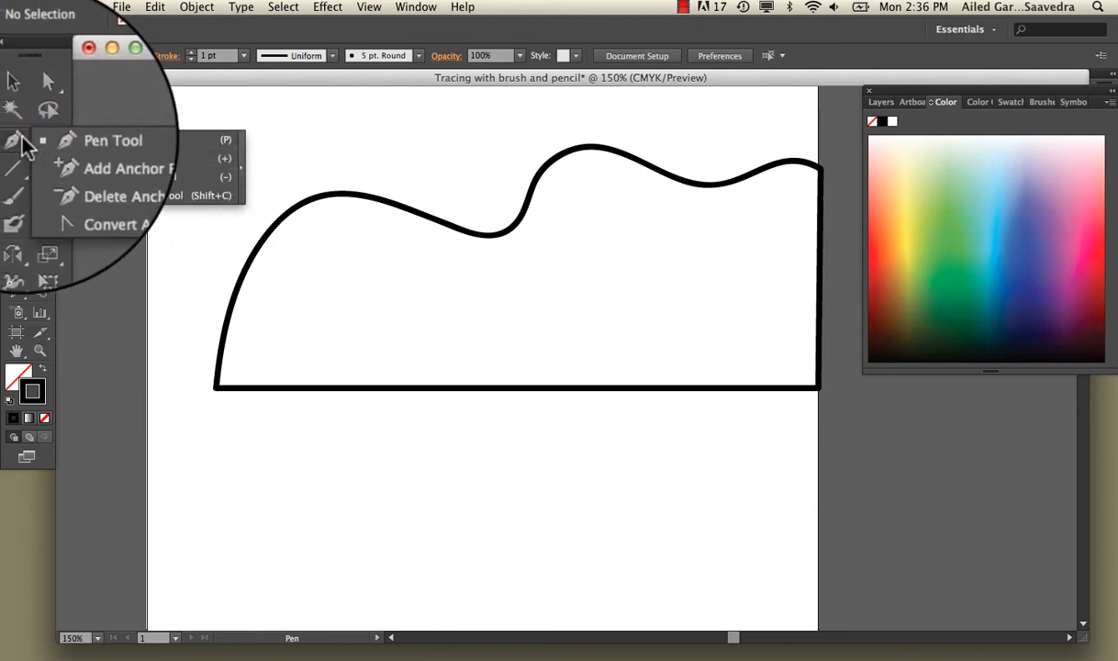
click(23, 187)
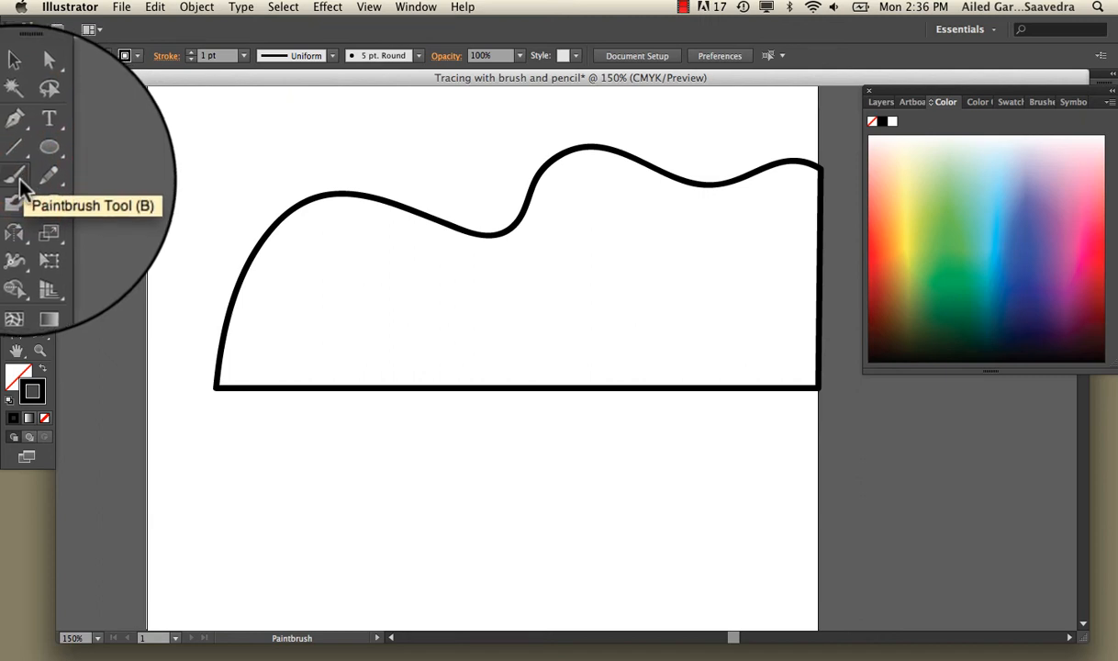
double_click(22, 183)
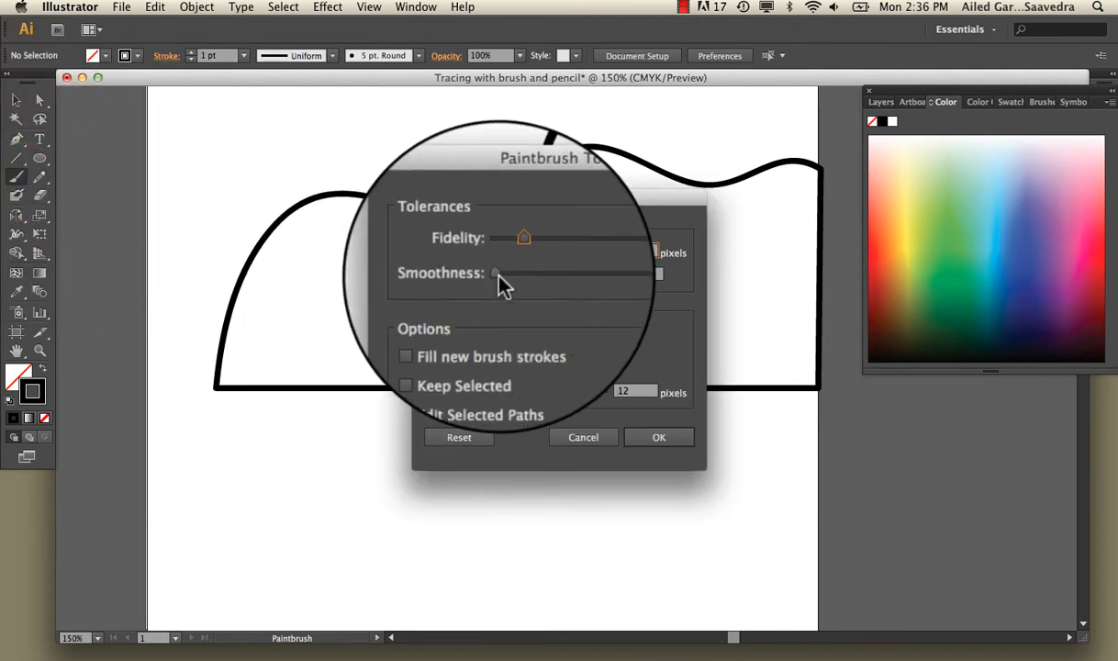
drag(503, 283, 576, 285)
click(659, 437)
mouse_move(263, 461)
mouse_down()
mouse_move(405, 457)
mouse_move(616, 487)
mouse_move(655, 505)
mouse_up()
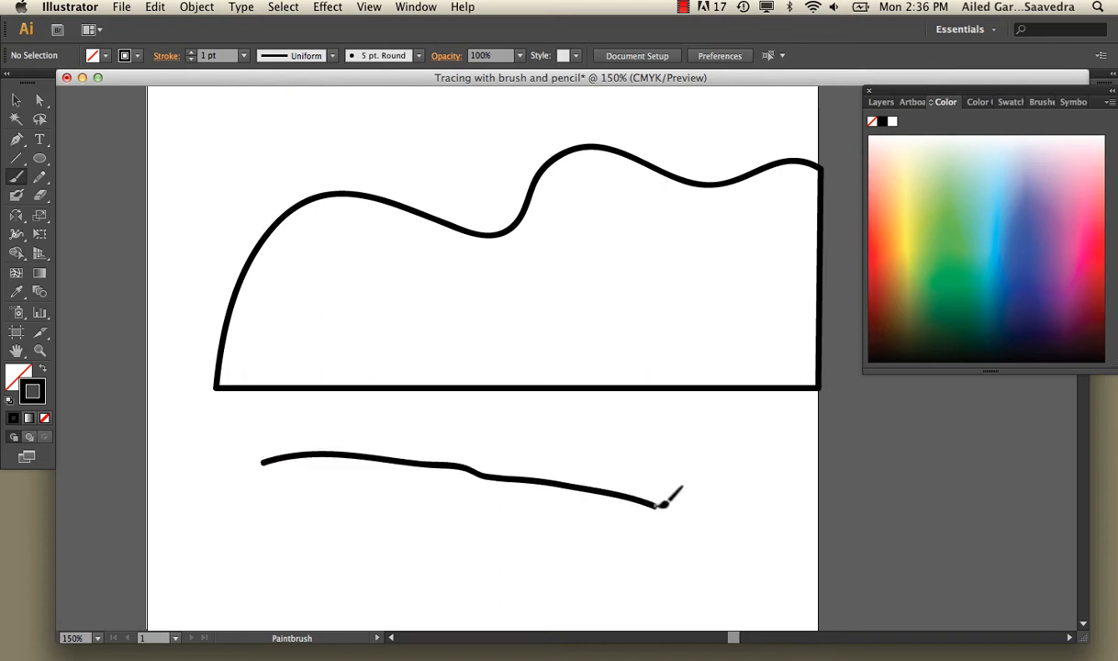
Set the Paintbrush smoothness to 0% and paint a closed irregular blob under the sloping line
double_click(17, 176)
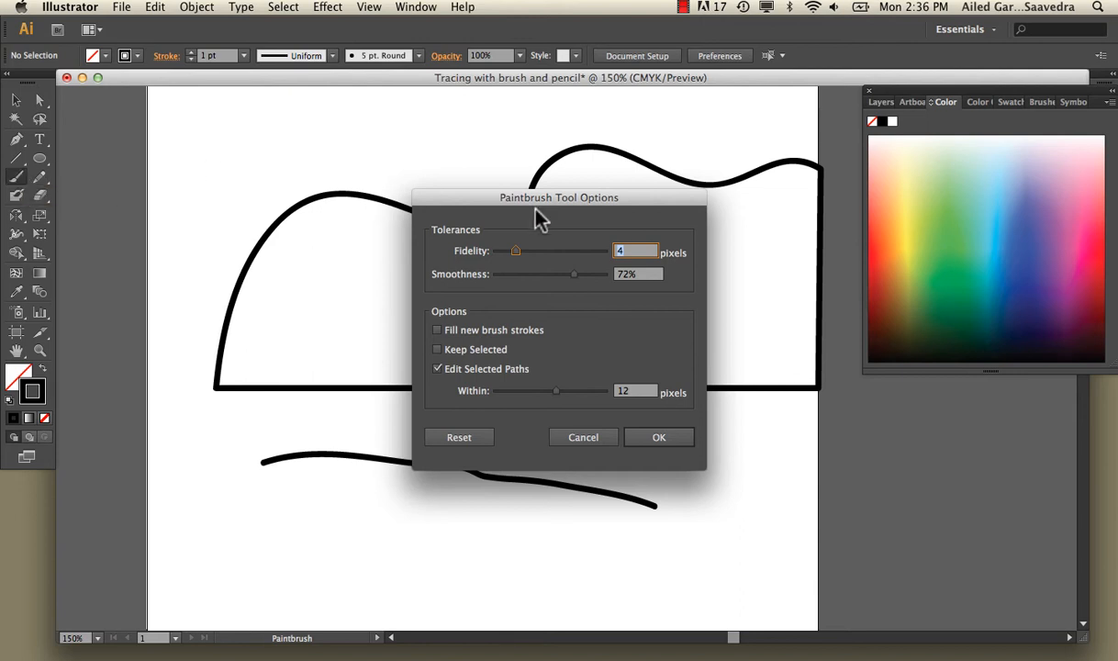
drag(574, 275, 493, 276)
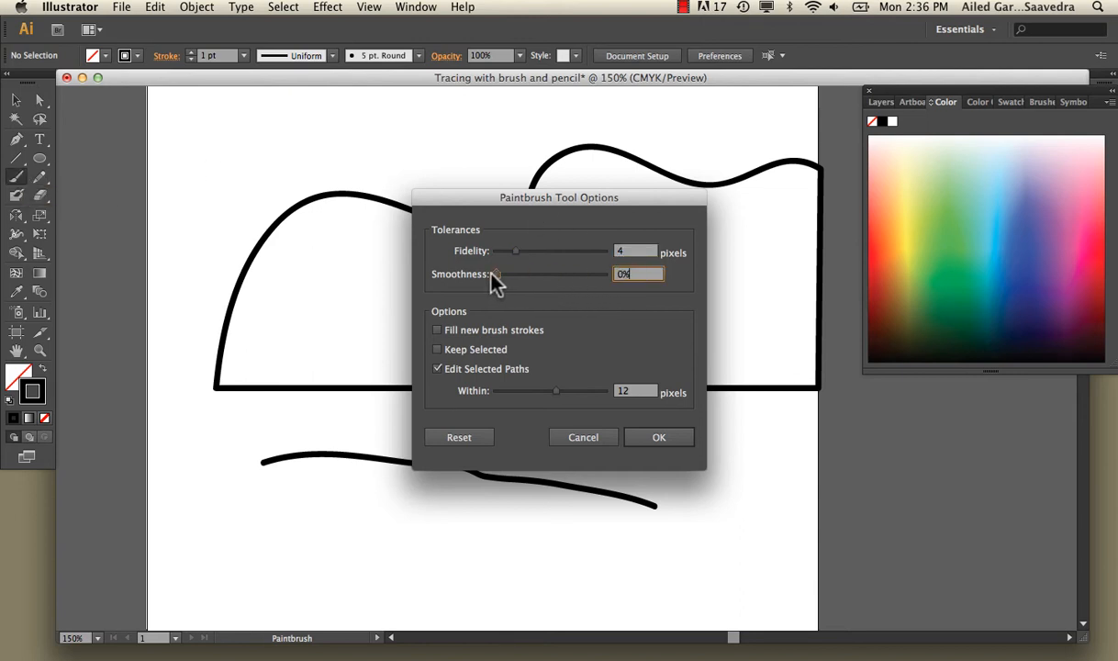
click(647, 442)
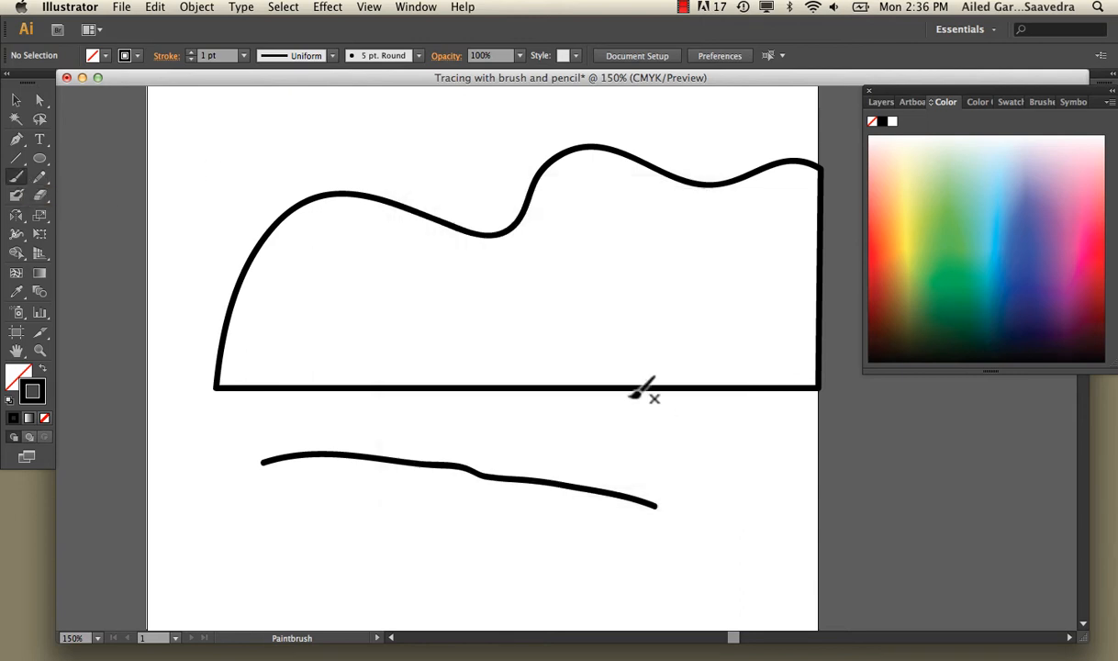
scroll(643, 390, down, 5)
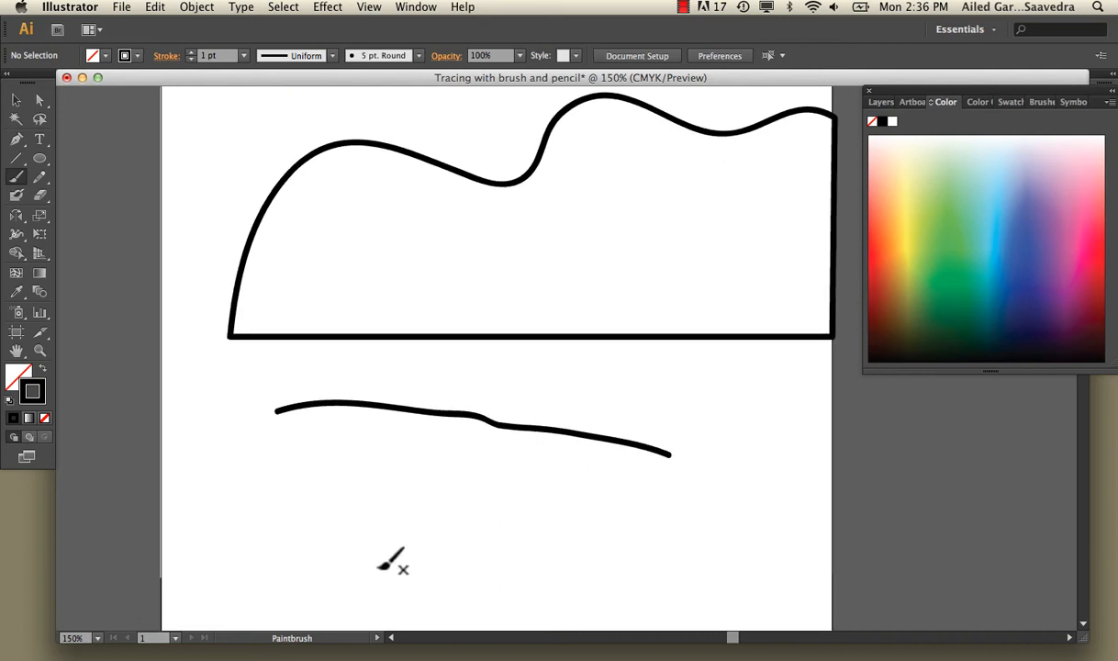
mouse_move(380, 566)
mouse_down()
mouse_move(275, 464)
mouse_move(389, 438)
mouse_move(483, 541)
mouse_move(401, 547)
mouse_move(381, 561)
mouse_move(404, 545)
mouse_up()
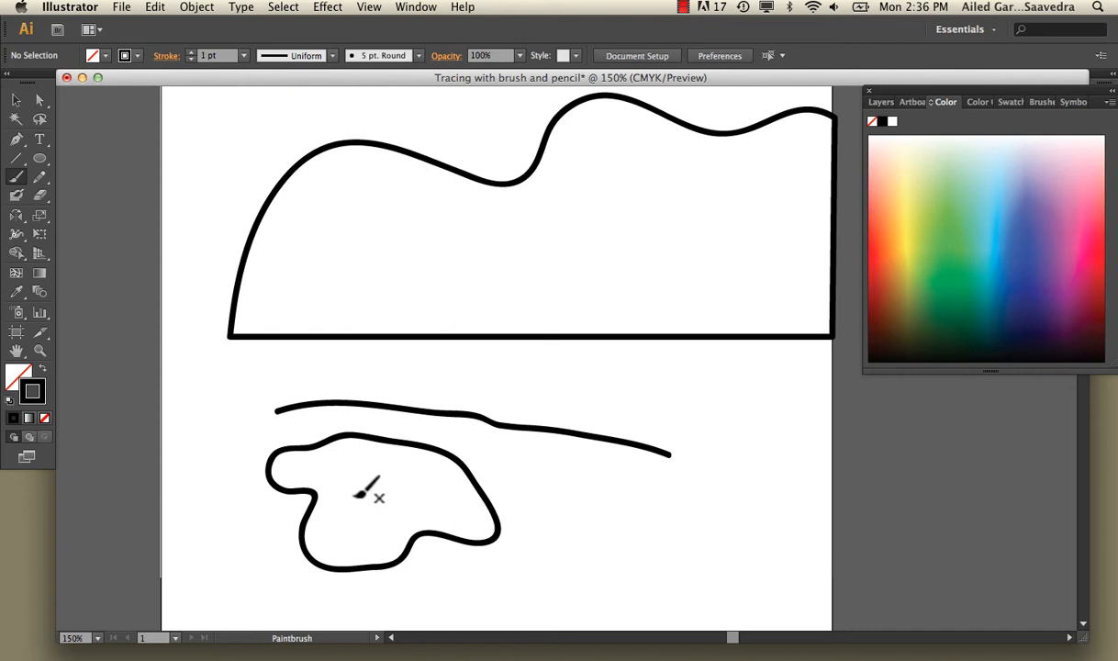
Try to join the blob's two open end anchors along its bottom edge with the Pen tool
click(40, 350)
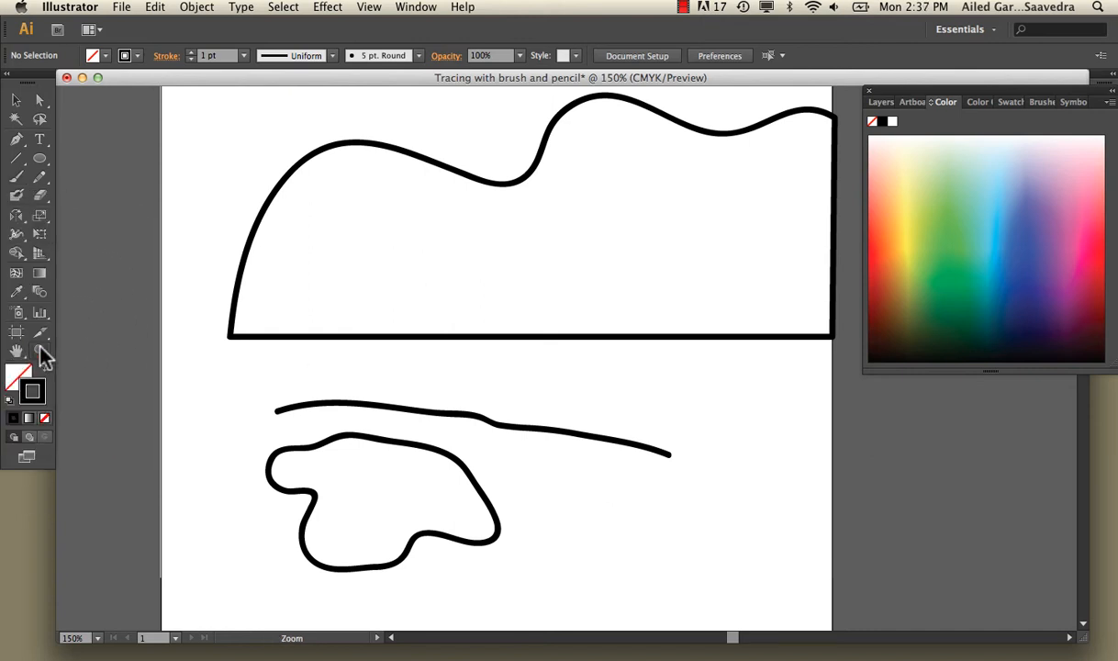
drag(358, 503, 386, 580)
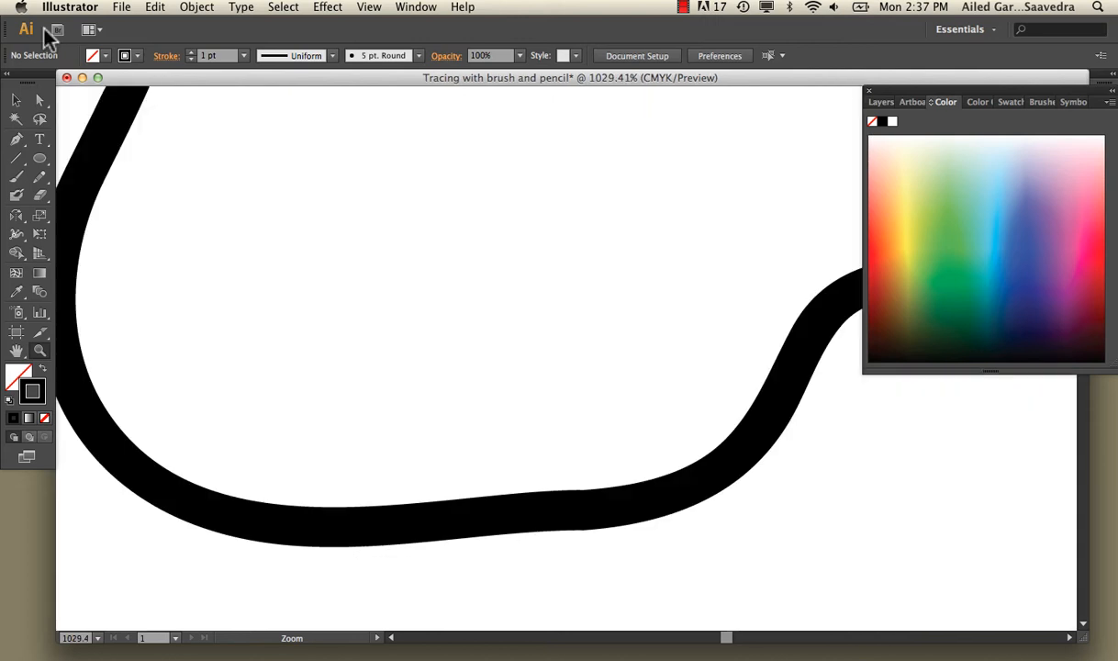
click(40, 100)
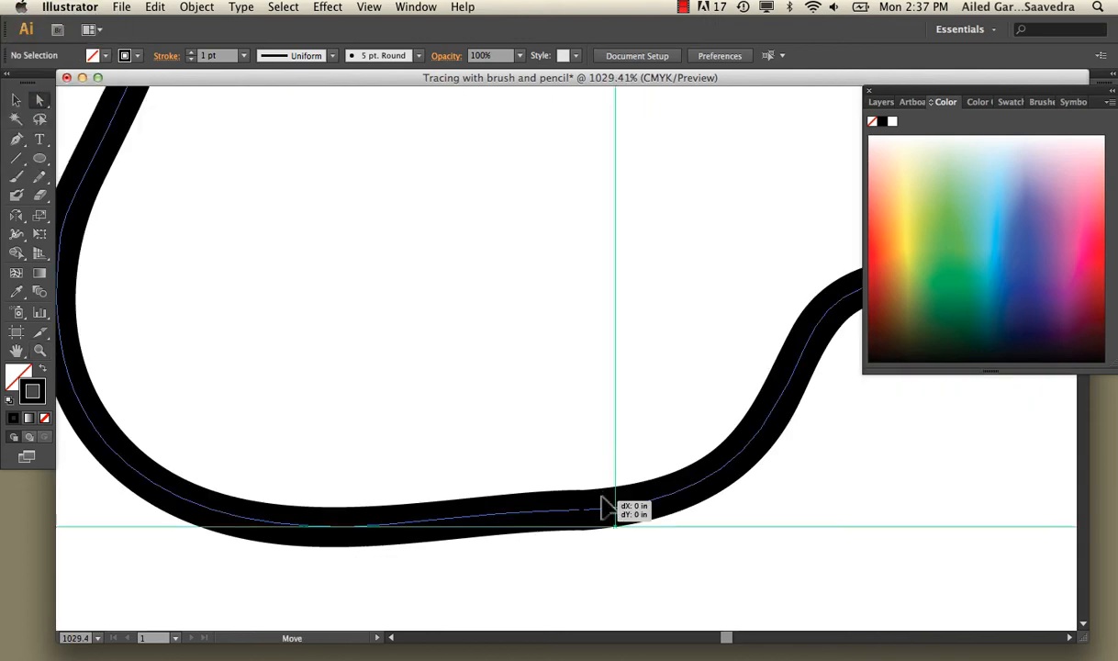
mouse_move(610, 506)
mouse_down()
mouse_move(607, 482)
mouse_move(589, 497)
mouse_move(584, 483)
mouse_up()
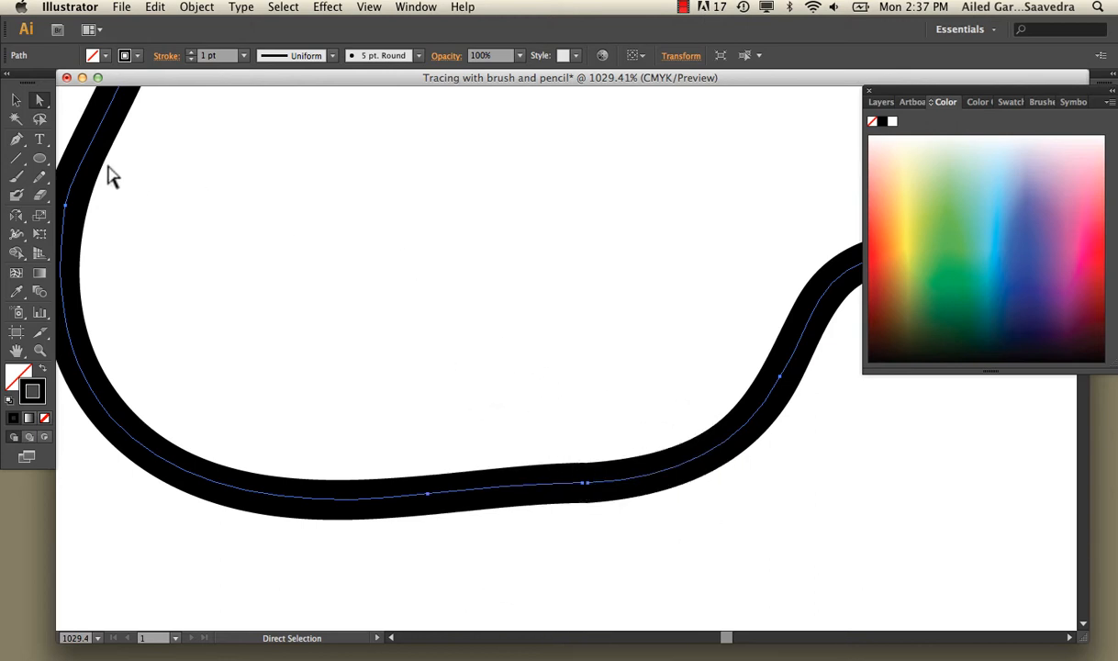
click(17, 139)
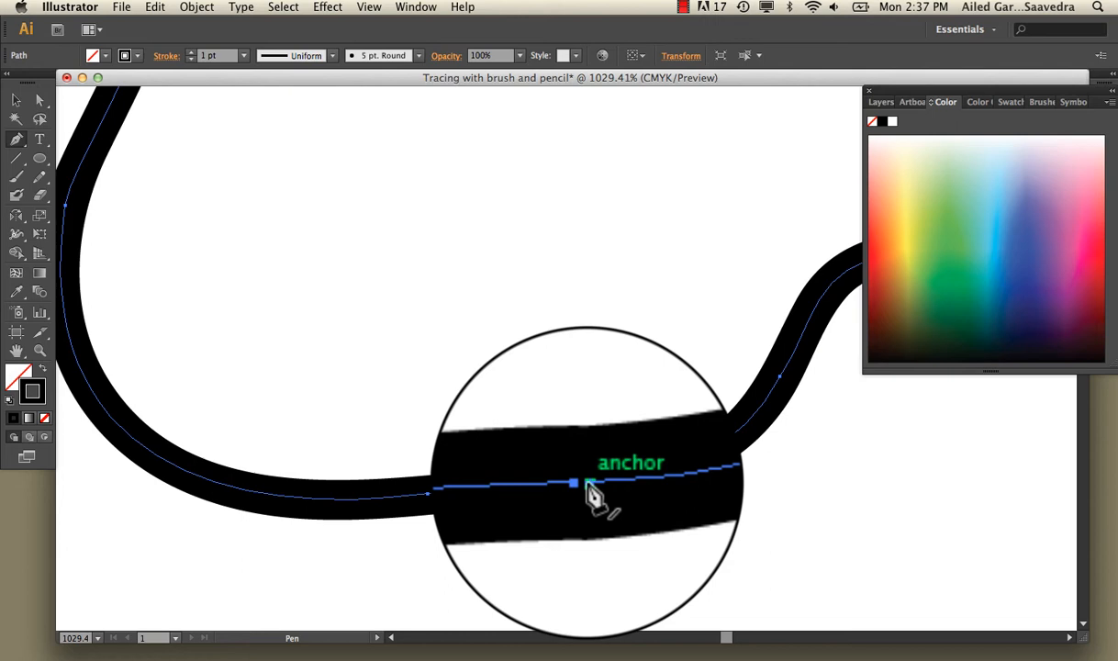
drag(588, 485, 582, 485)
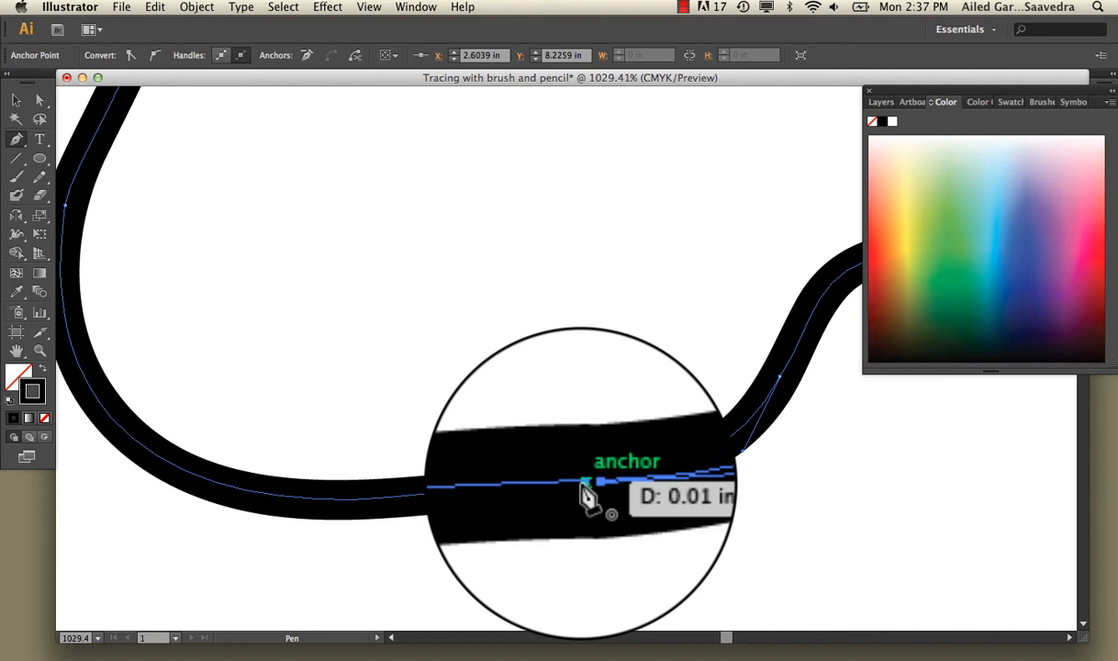
drag(582, 486, 582, 486)
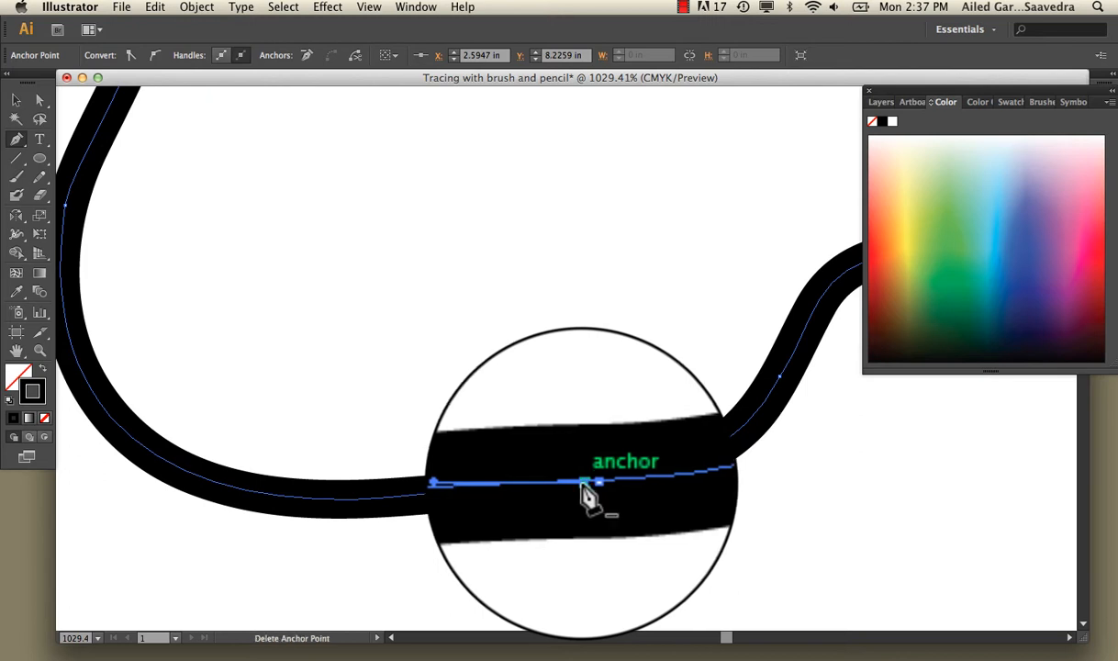
click(583, 485)
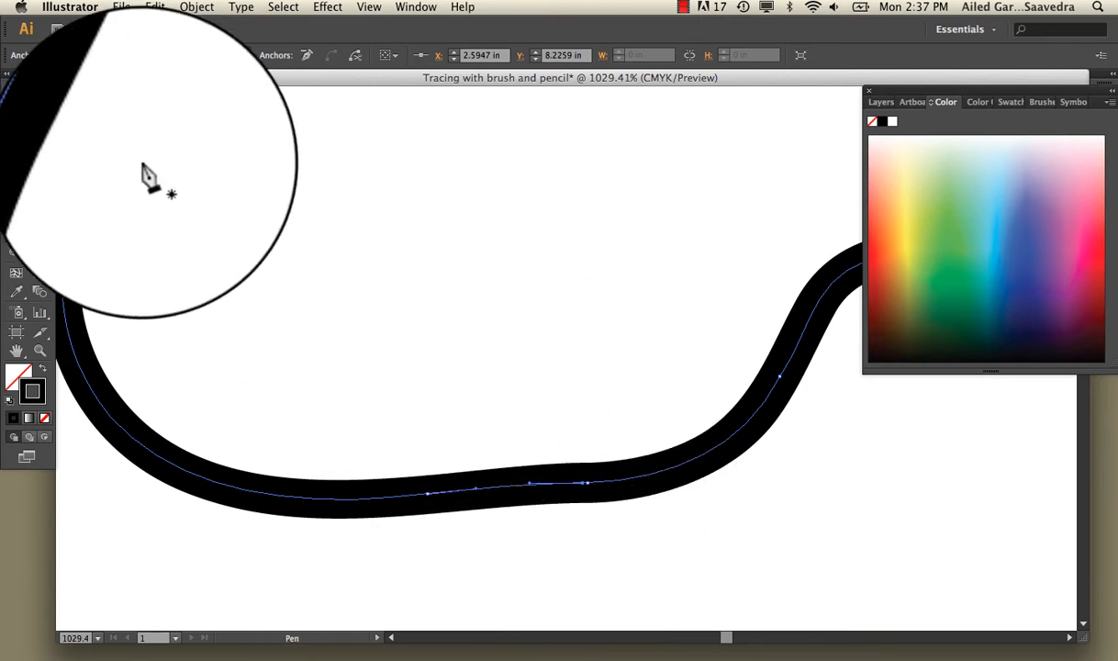
Check the blob's end anchors by direct selection and undo the Pen join and the path's upward shift
click(18, 105)
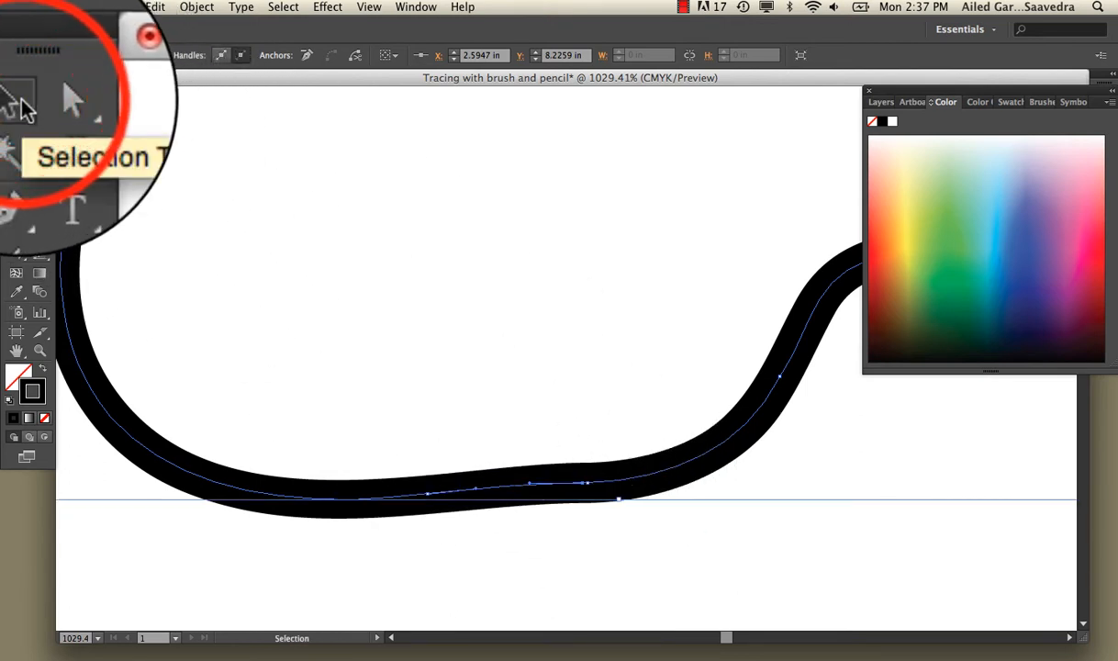
click(573, 502)
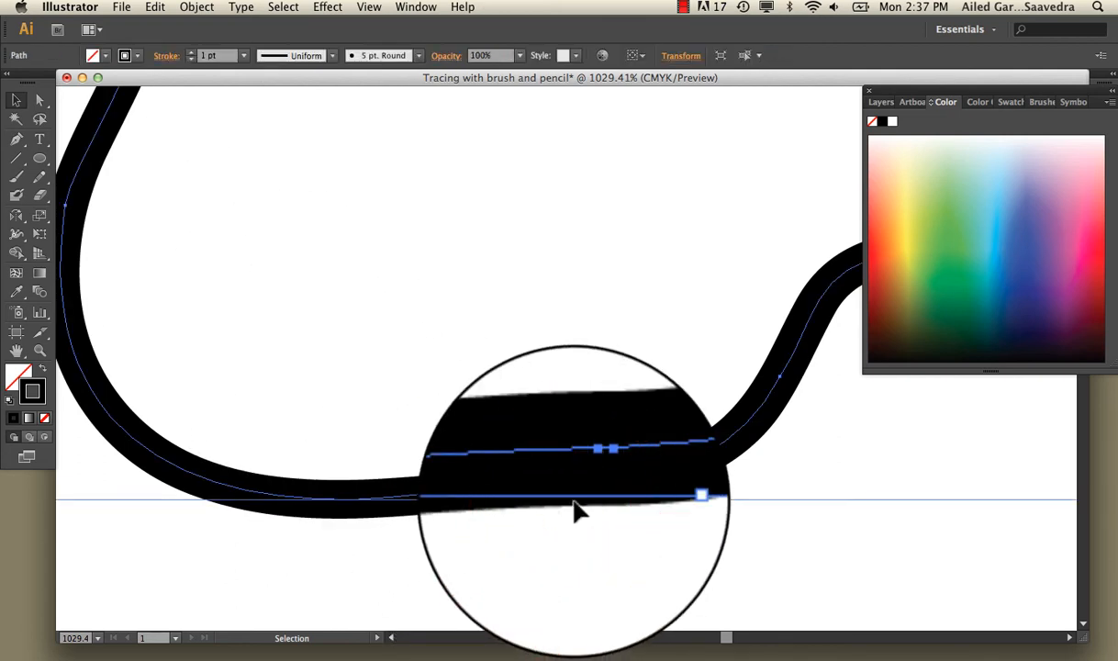
key(a)
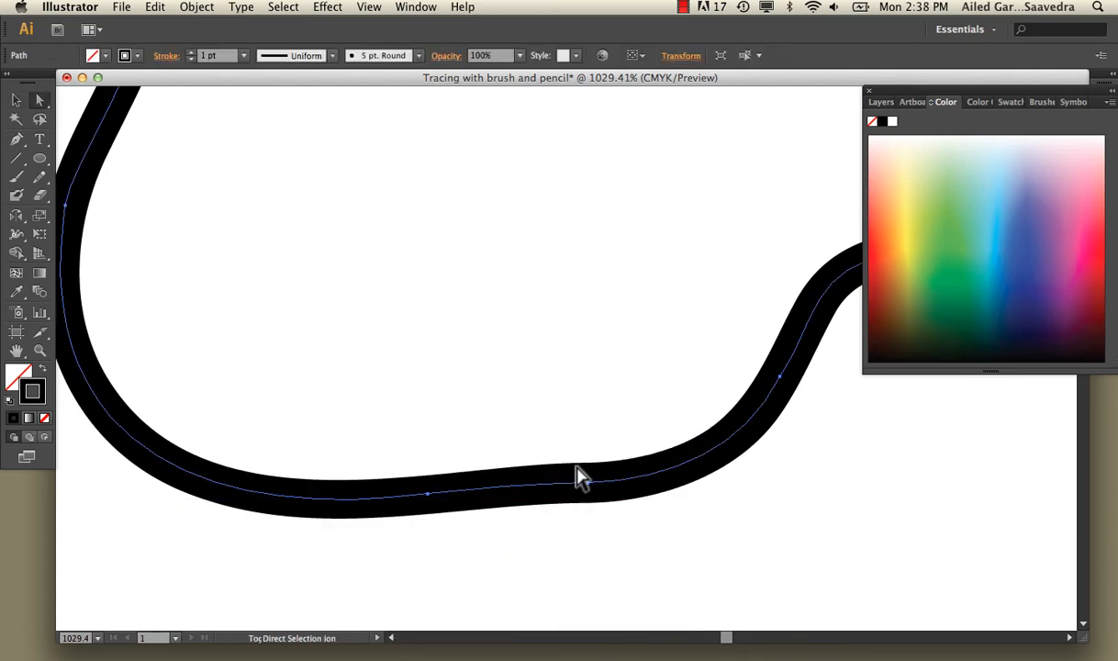
click(576, 470)
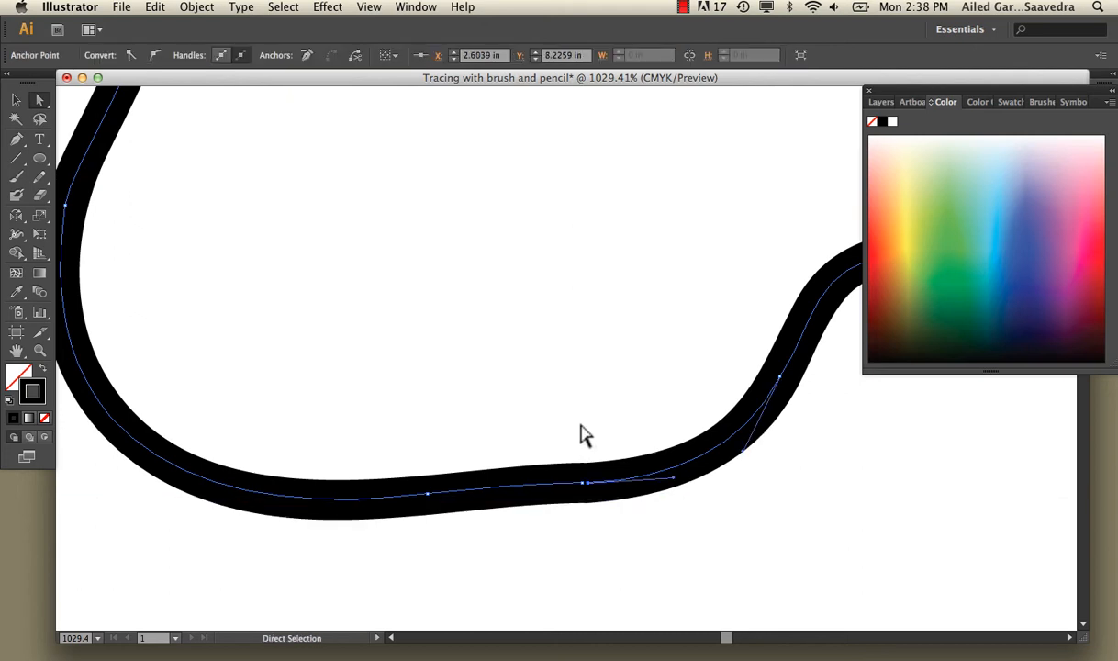
key(ctrl+z)
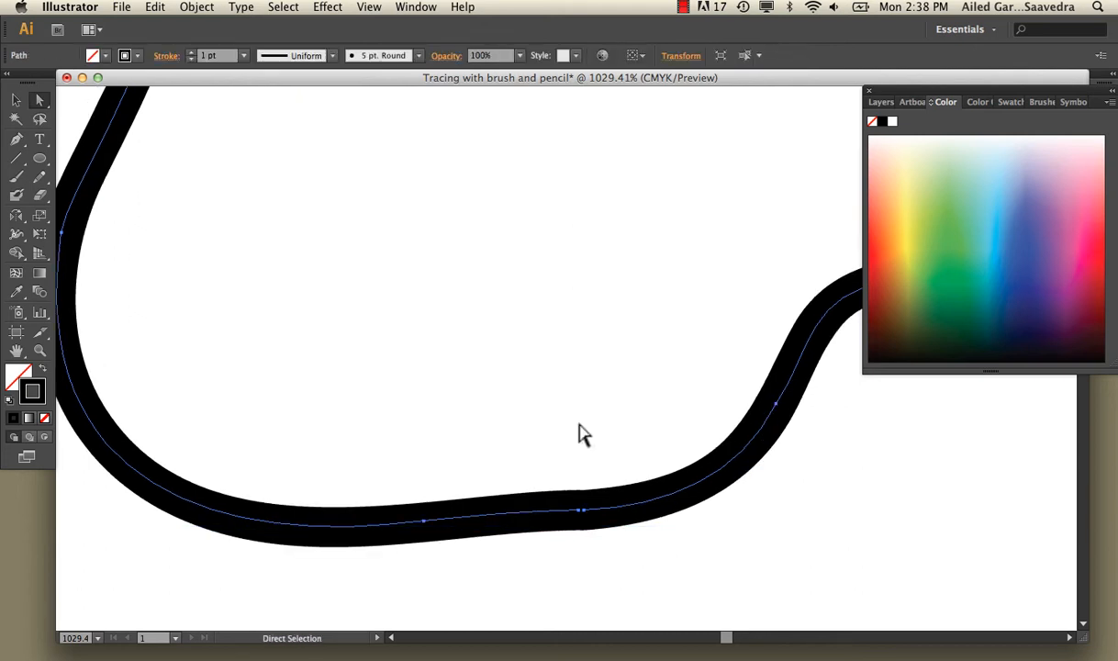
Open a gap at the blob's bottom by moving its left end anchor to about X 2.49 in, Y 8.28 in
click(578, 433)
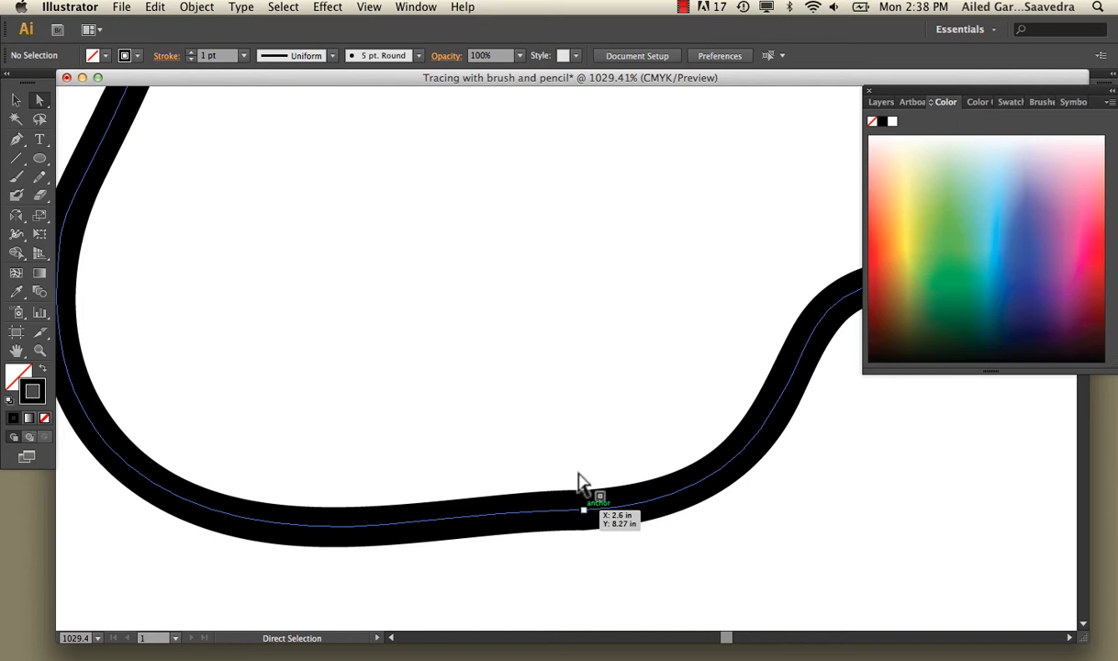
drag(579, 511, 499, 469)
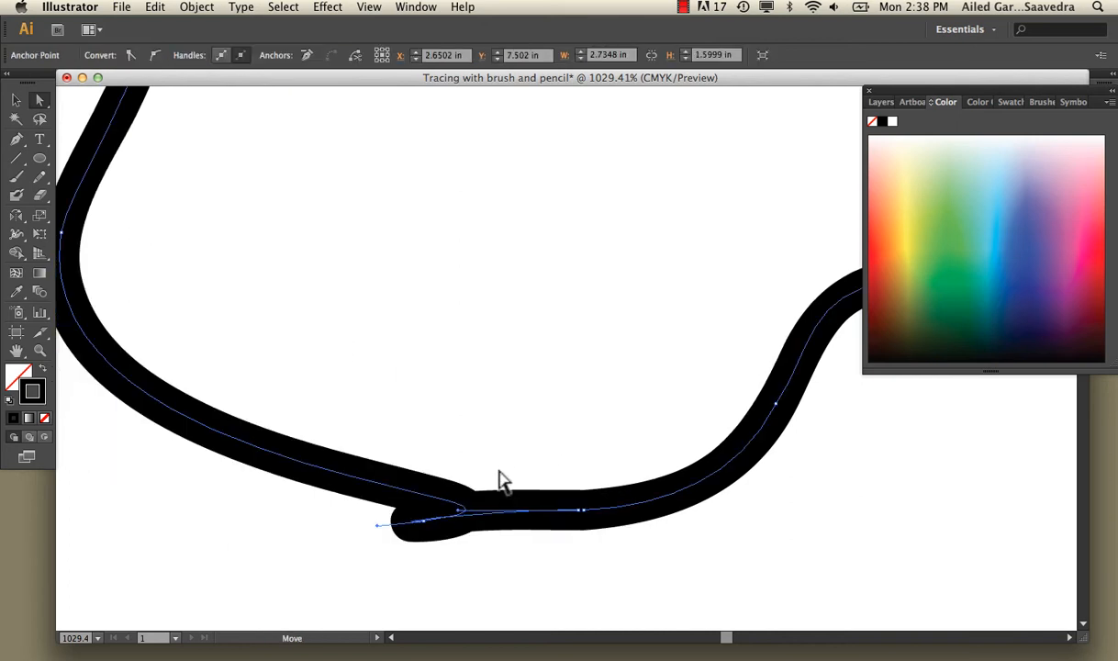
key(super+z)
drag(581, 514, 523, 519)
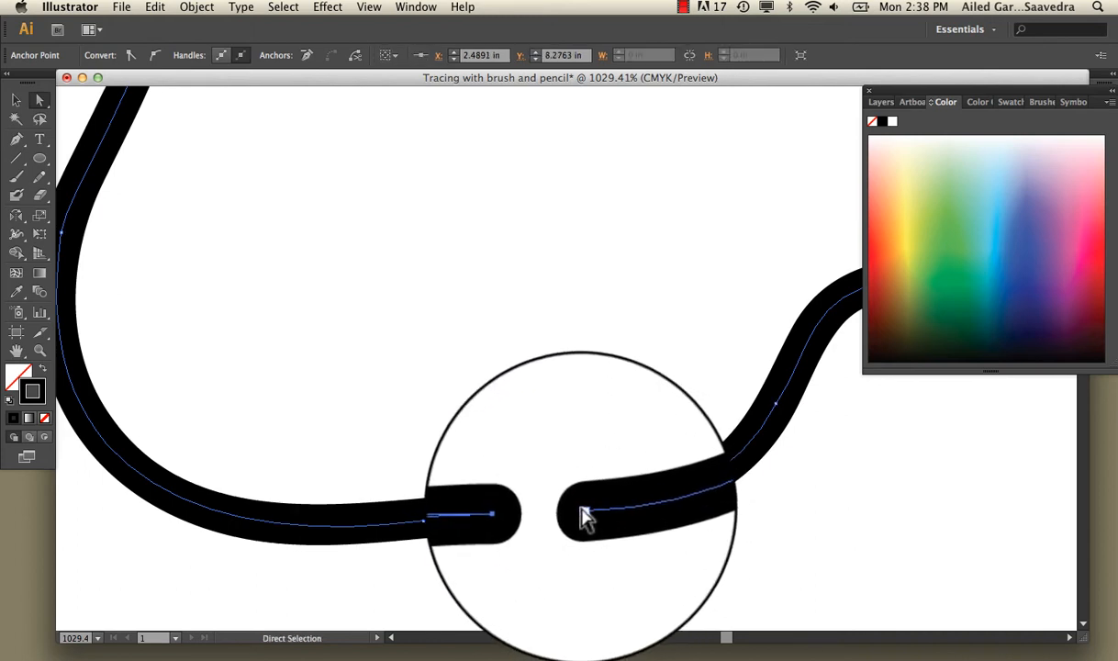
click(555, 491)
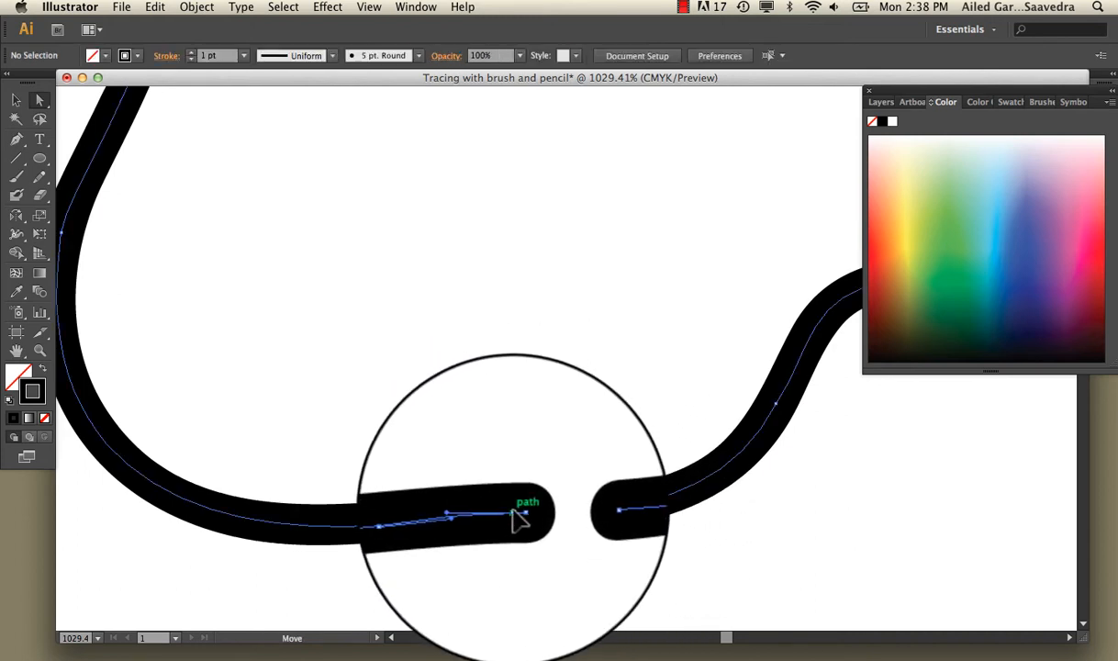
drag(520, 515, 527, 519)
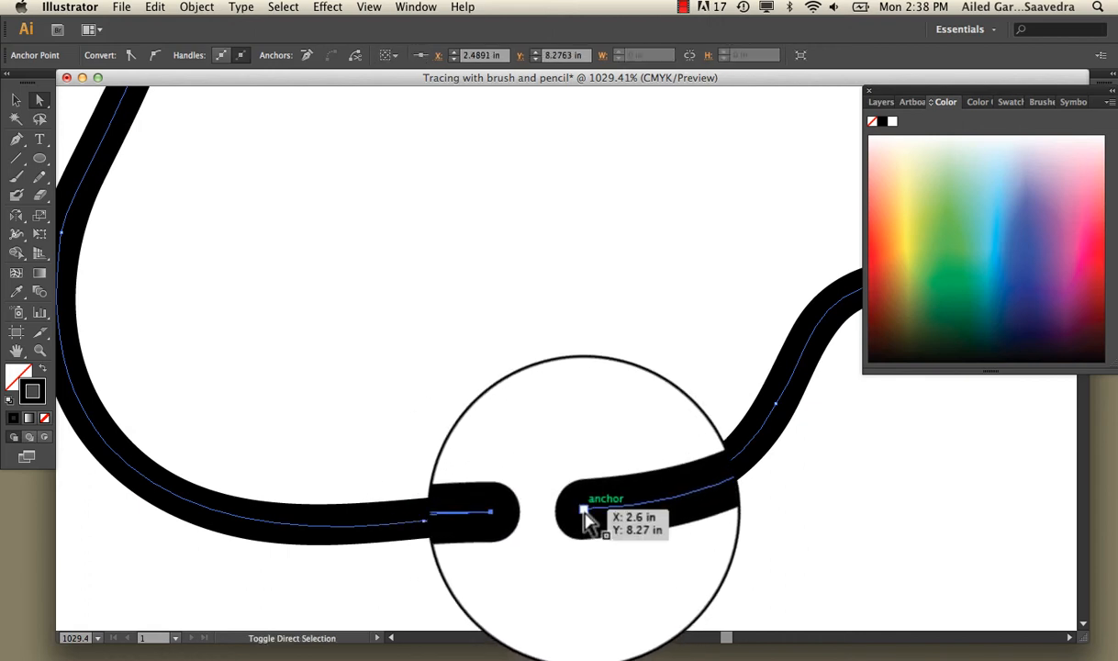
Close the blob by connecting its two selected end anchors across the bottom gap
shift+click(584, 511)
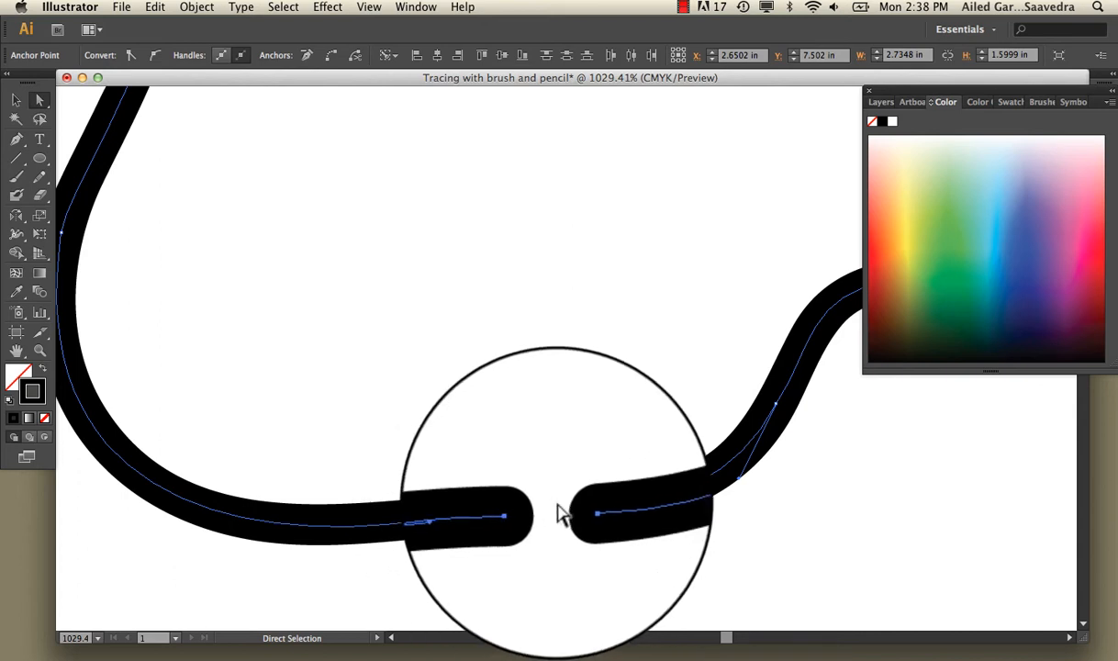
drag(521, 524, 525, 515)
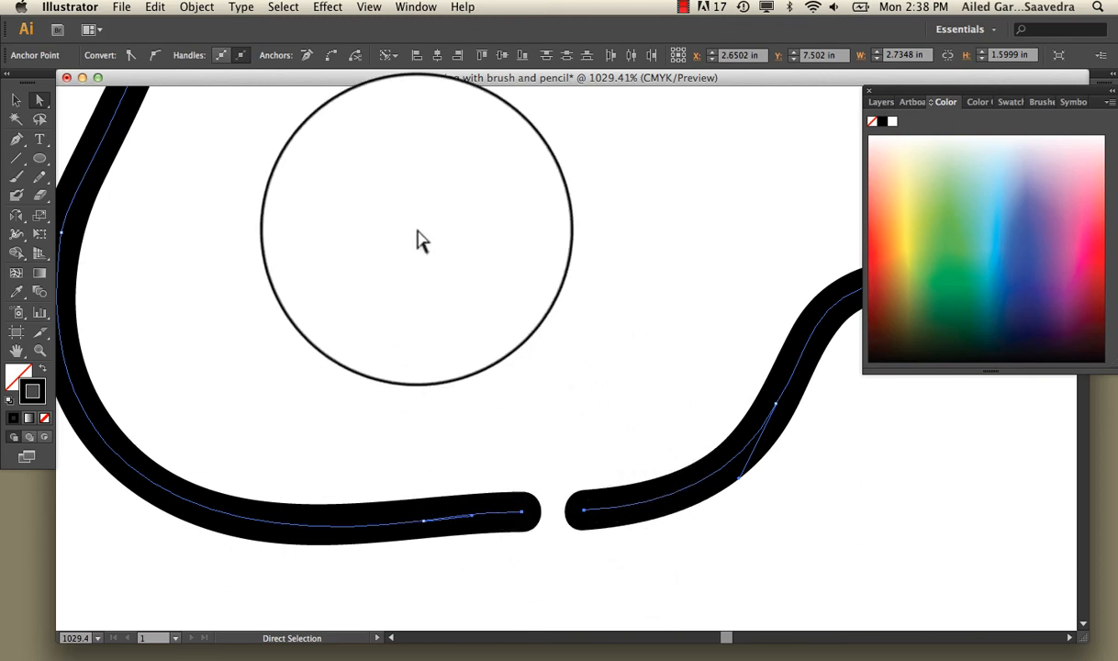
click(337, 60)
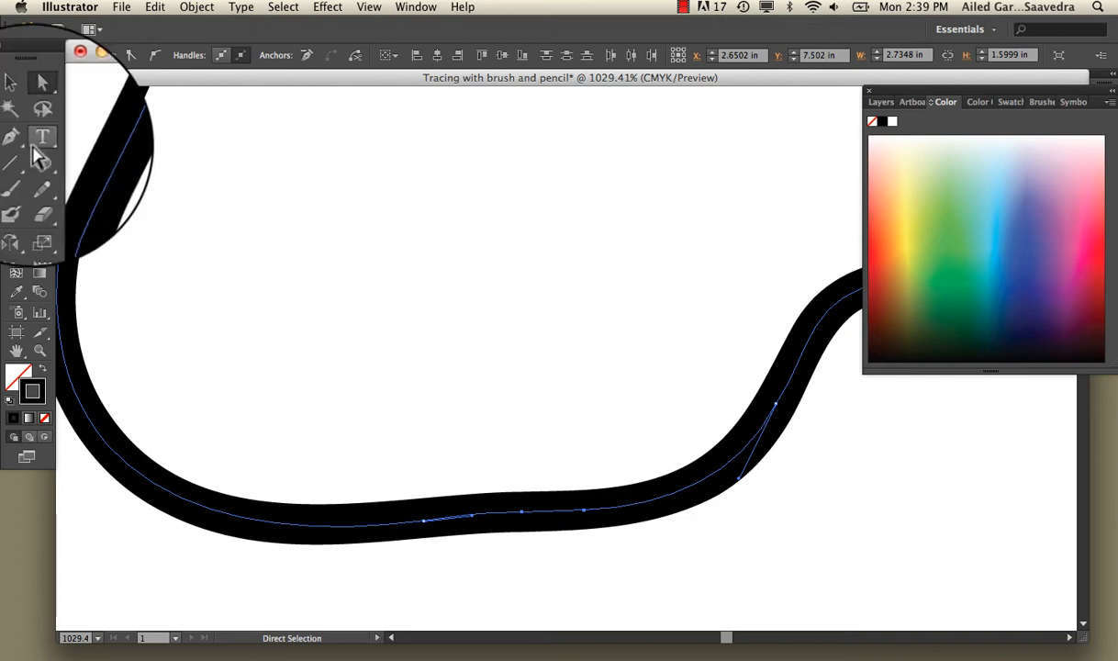
Delete the two anchor points at the joined gap on the blob's bottom edge
drag(27, 152, 59, 189)
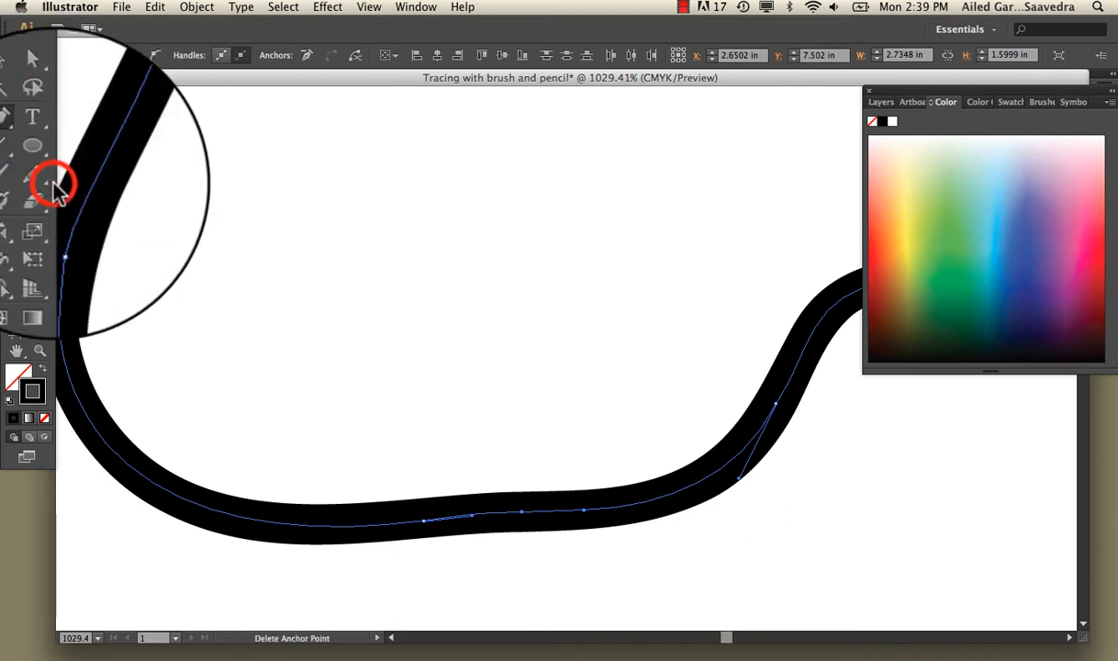
click(522, 512)
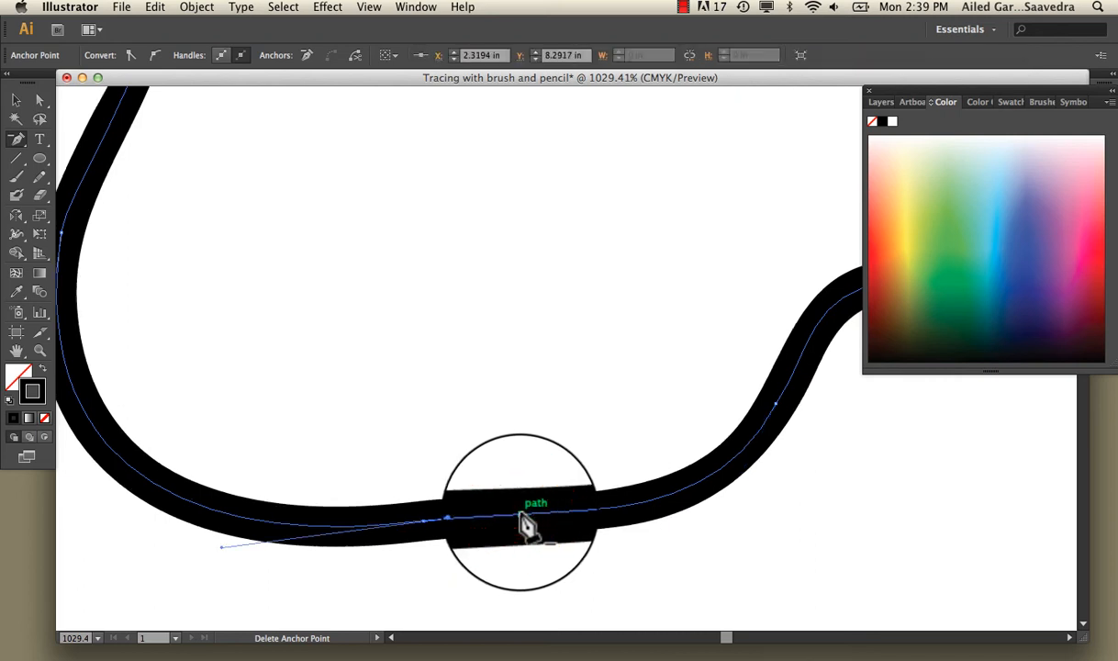
click(18, 139)
click(46, 142)
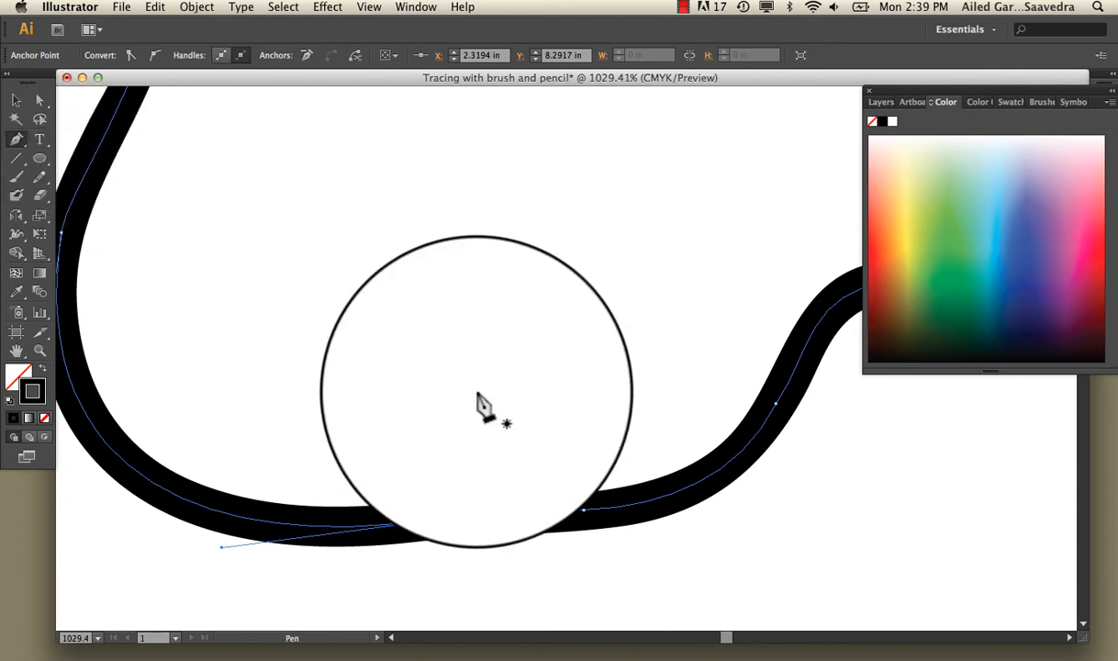
key(minus)
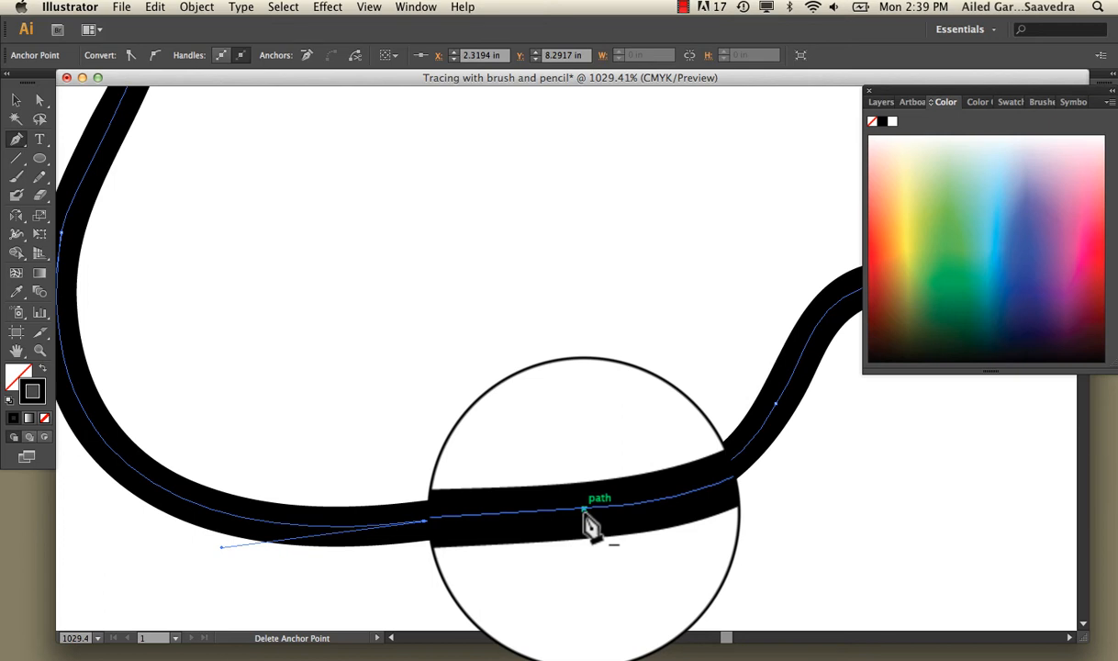
click(584, 512)
Add an anchor point on the blob's bottom edge and move it down and right to about X 2.57 in, Y 8.32 in
key(plus)
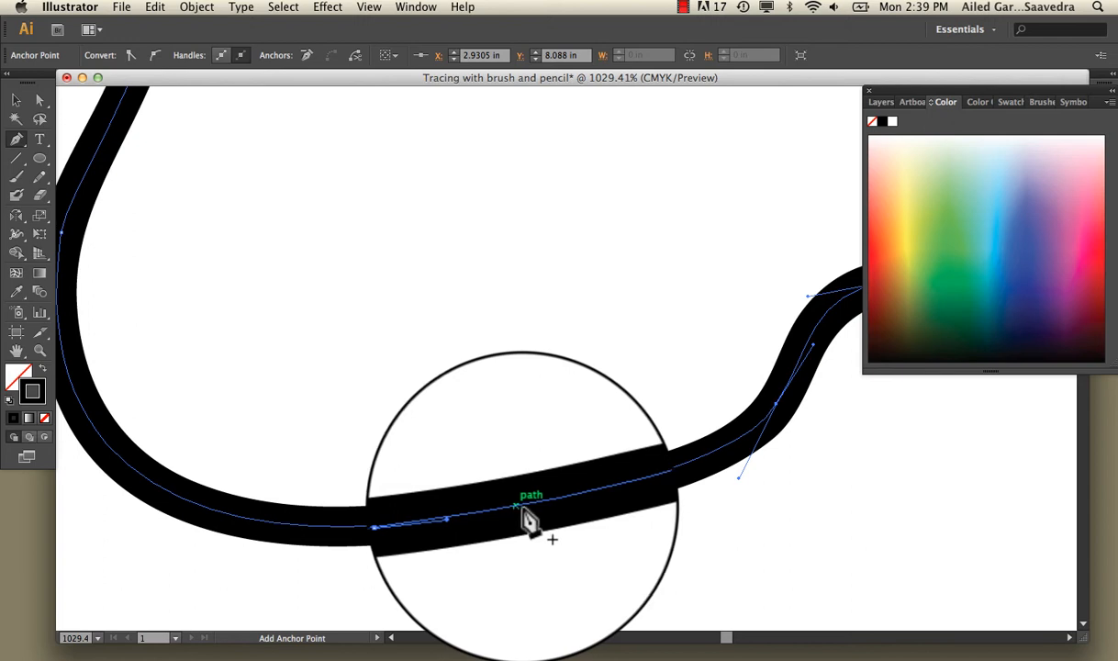
click(533, 506)
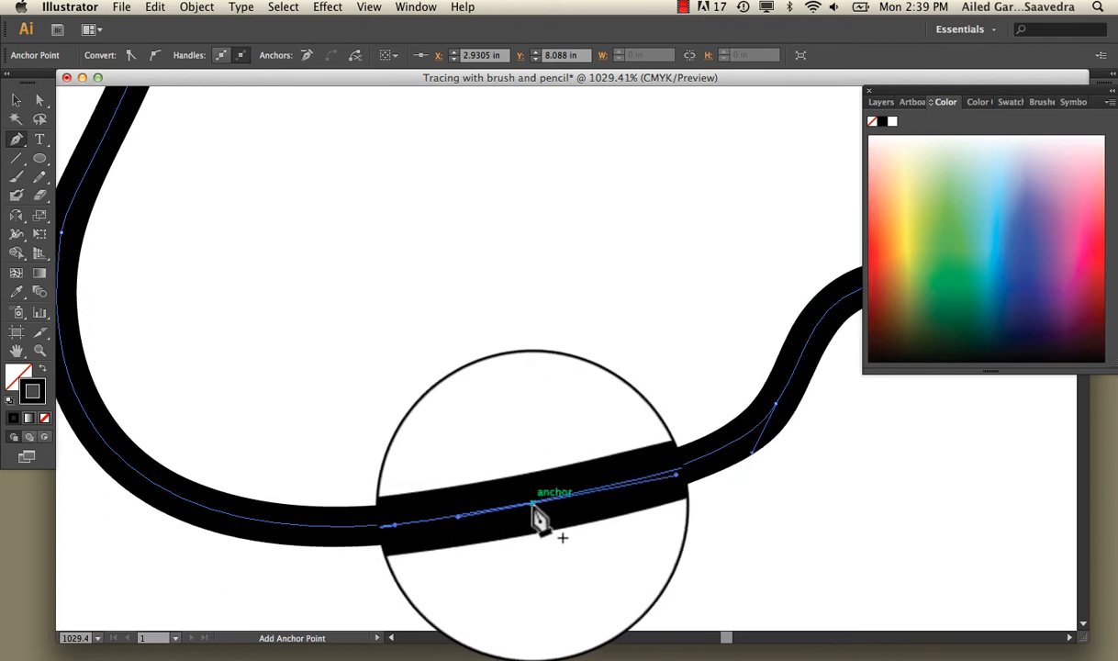
click(40, 100)
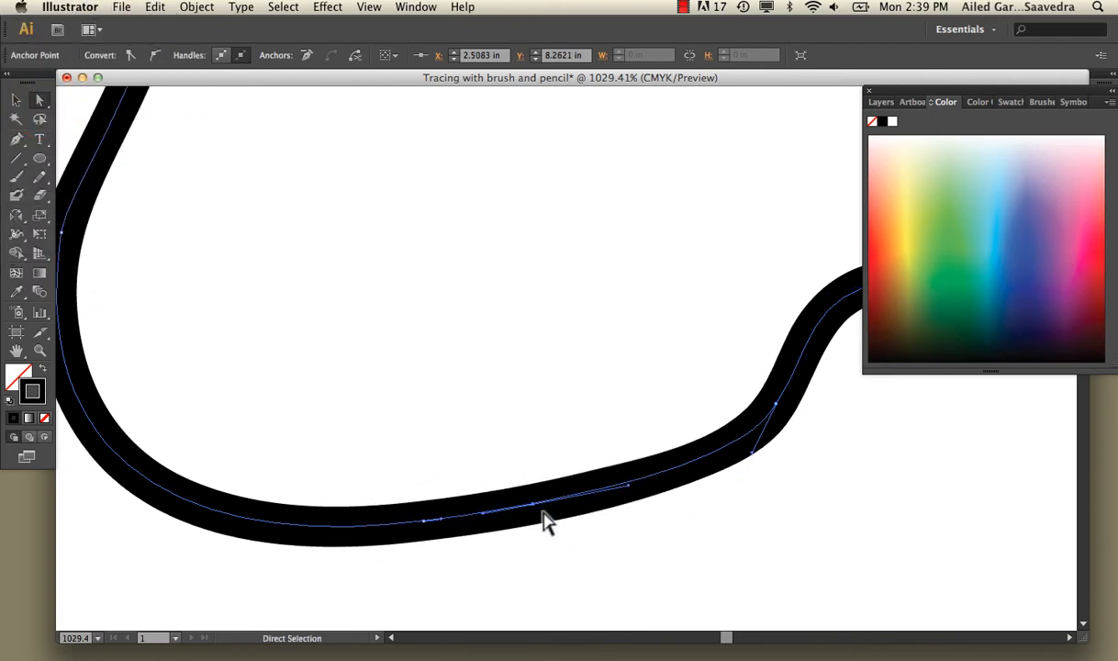
mouse_move(537, 506)
mouse_down()
mouse_move(563, 552)
mouse_move(568, 537)
mouse_up()
Paint four separate strokes forming a slanted four-sided outline right of the blob, and a smaller, slightly open one beside it in a single stroke
key(super+minus)
key(super+minus)
key(super+minus)
key(super+minus)
key(super+minus)
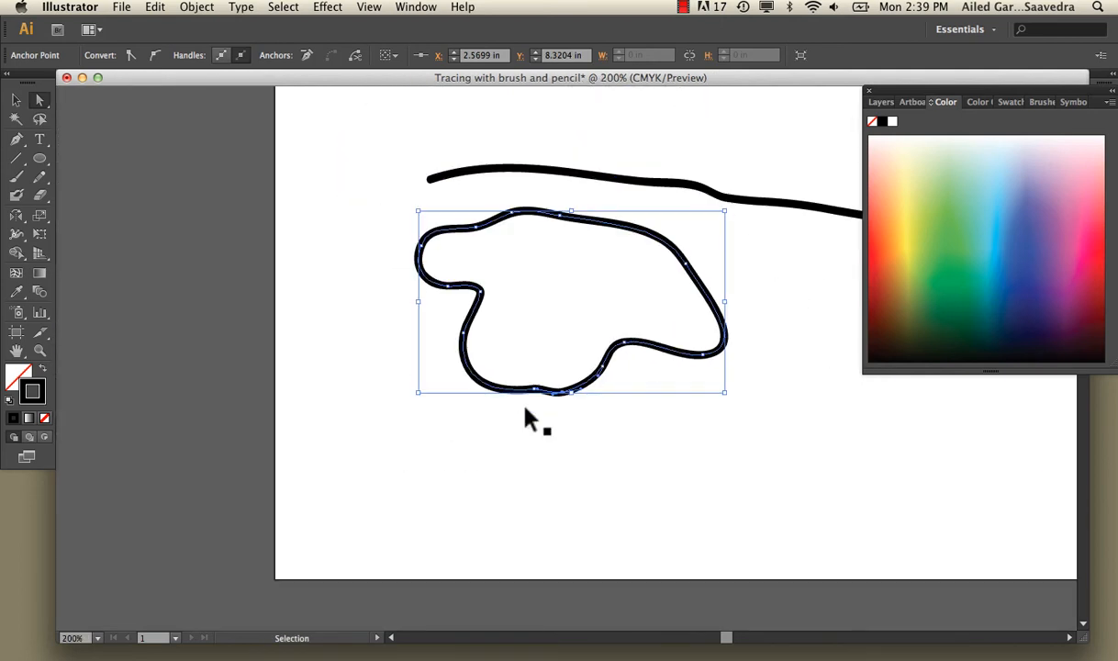
scroll(527, 417, right, 5)
scroll(527, 418, up, 2)
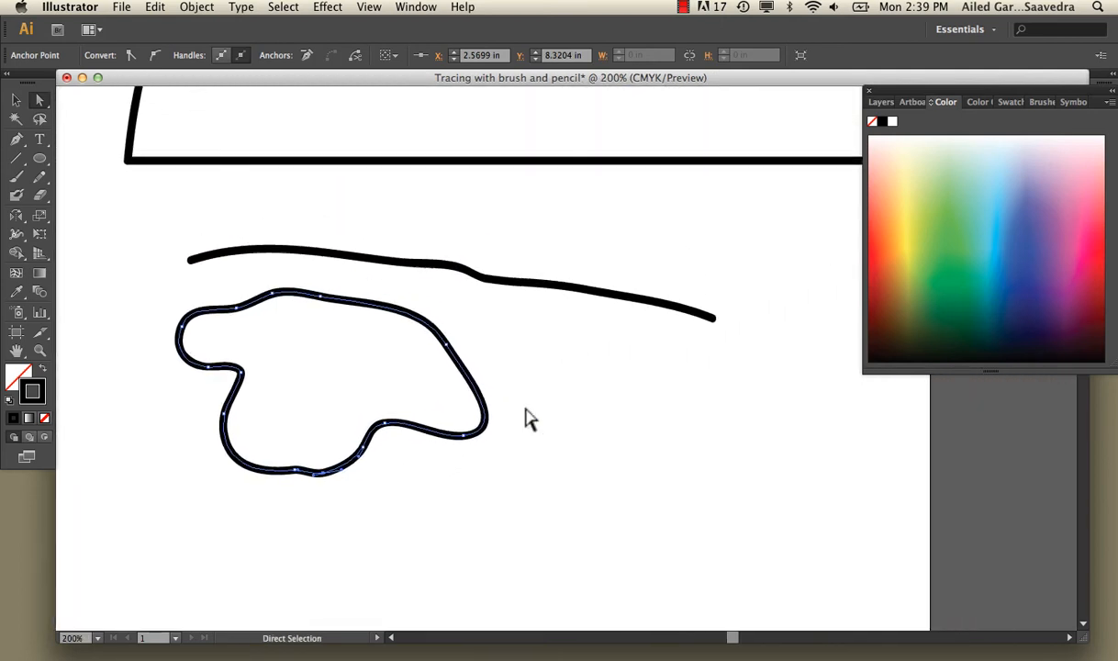
click(17, 176)
drag(499, 510, 696, 344)
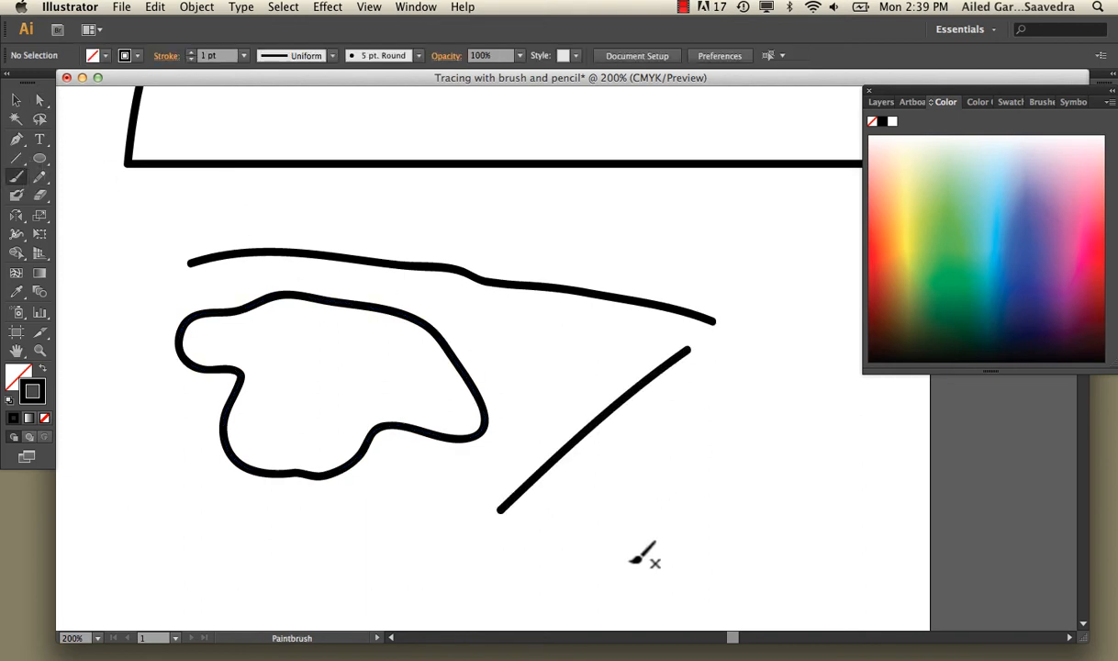
drag(629, 560, 774, 386)
drag(671, 351, 786, 376)
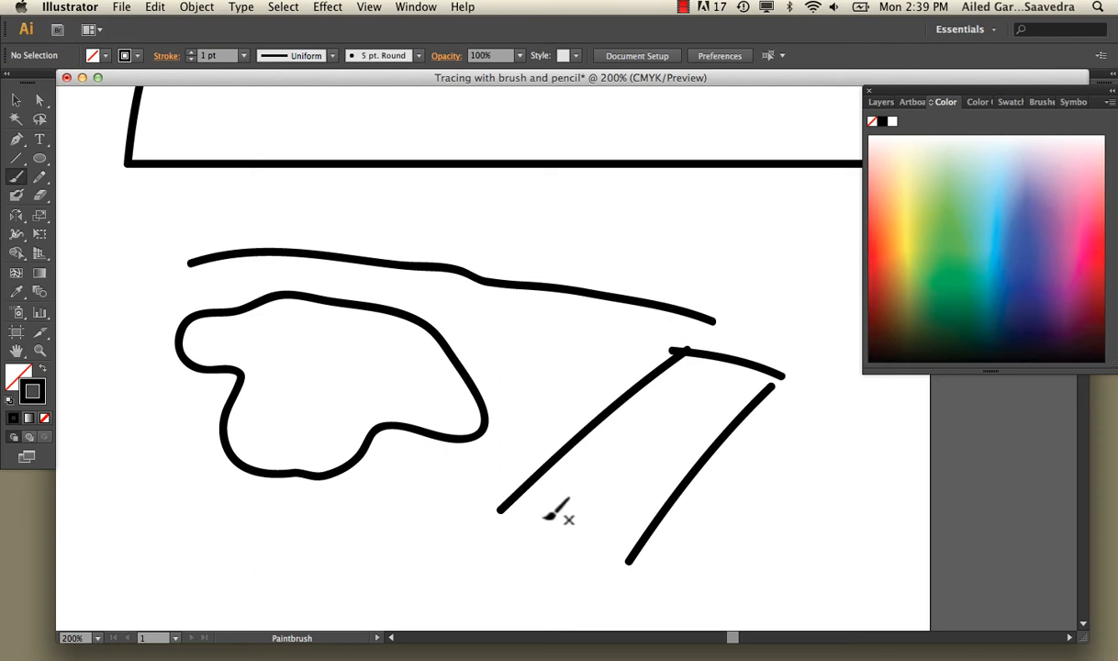
drag(501, 510, 629, 558)
mouse_move(724, 530)
mouse_down()
mouse_move(802, 406)
mouse_move(870, 392)
mouse_move(803, 521)
mouse_move(746, 512)
mouse_up()
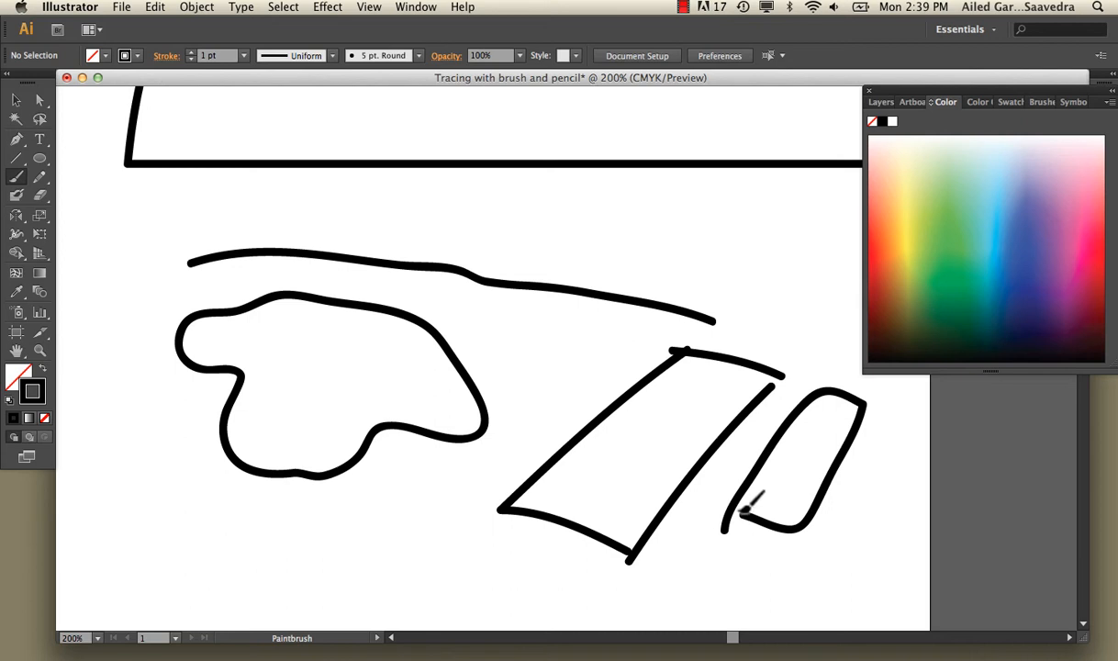
Draw a thin wavy freehand line with the Pencil tool above the start of the long painted stroke, and deselect it
click(39, 177)
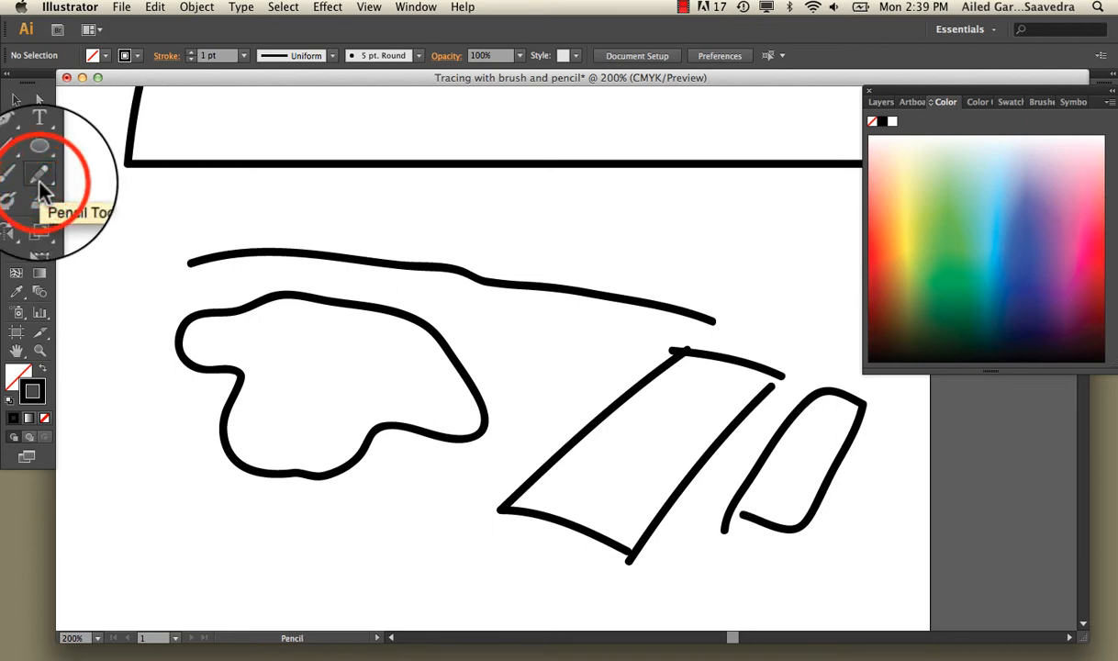
scroll(151, 209, left, 3)
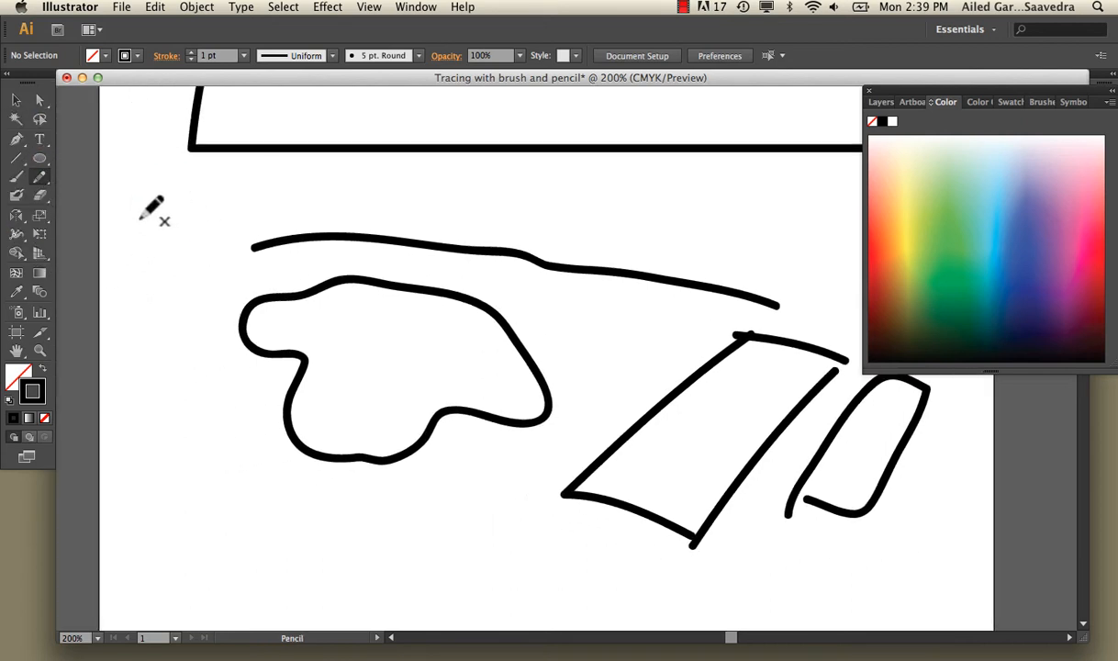
mouse_move(140, 221)
mouse_down()
mouse_move(195, 252)
mouse_move(232, 188)
mouse_move(306, 181)
mouse_move(387, 209)
mouse_up()
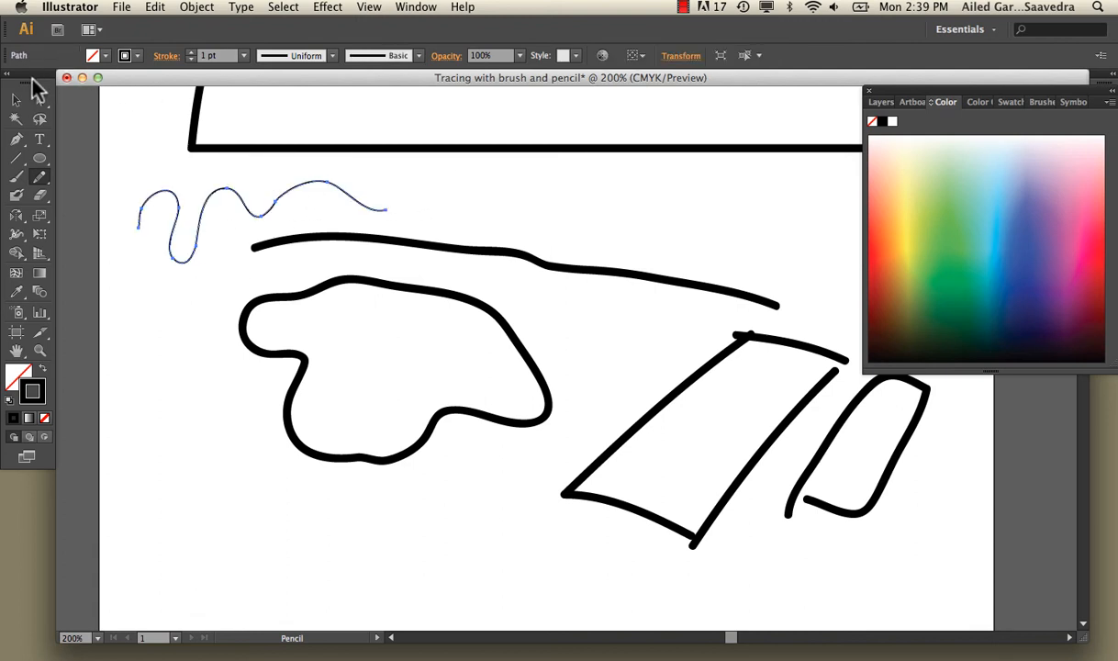
click(20, 98)
click(149, 164)
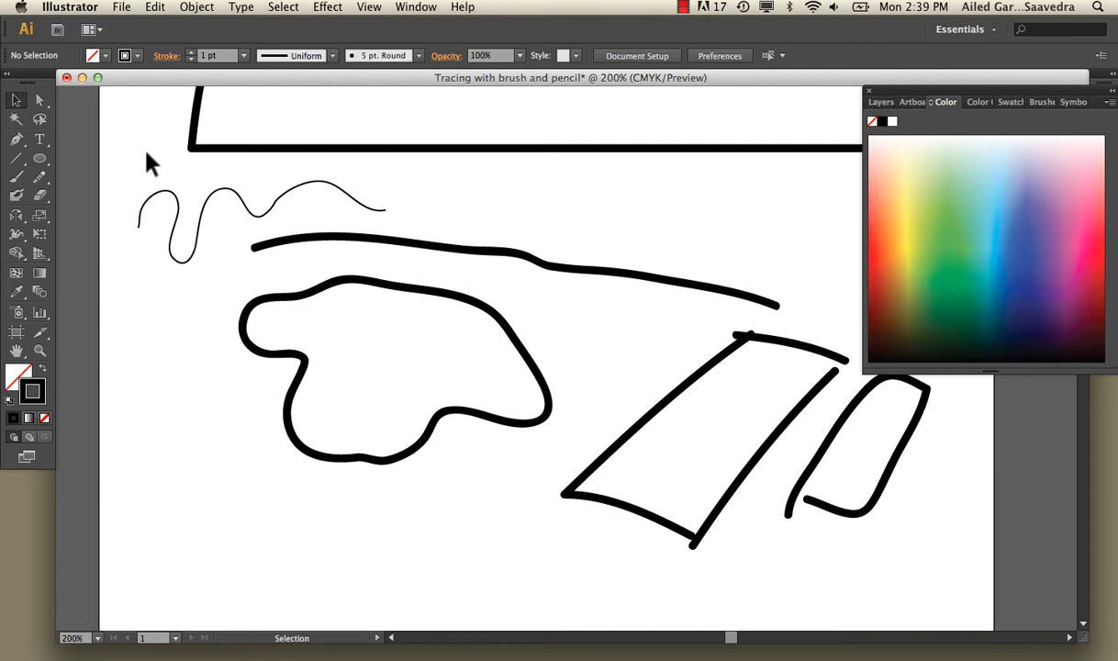
Select the long painted stroke and then the wavy pencil line to compare their stroke attributes
click(210, 203)
click(308, 242)
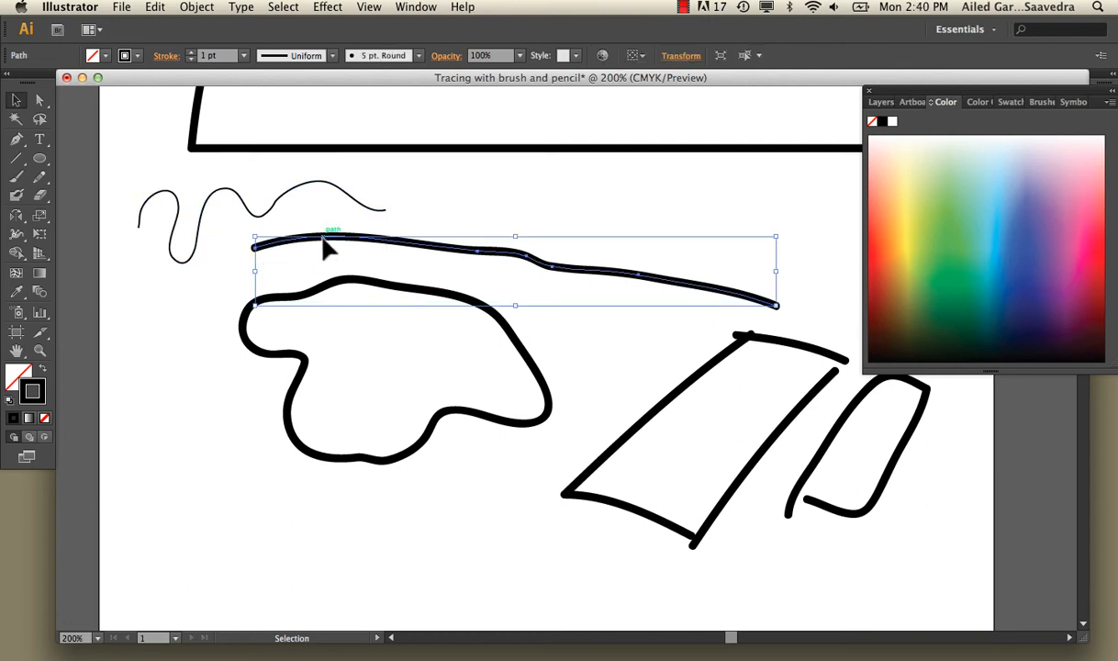
click(365, 127)
click(349, 195)
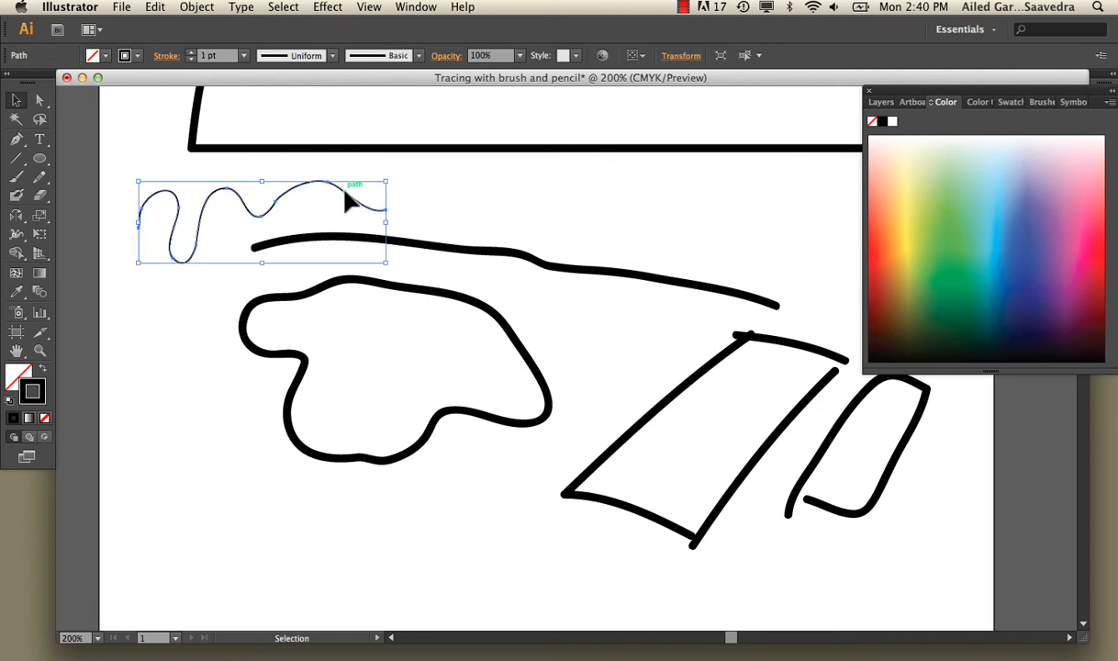
Draw a short, slightly bumpy pencil line just beyond the wavy line's right end, and review the Pencil tool options
click(44, 177)
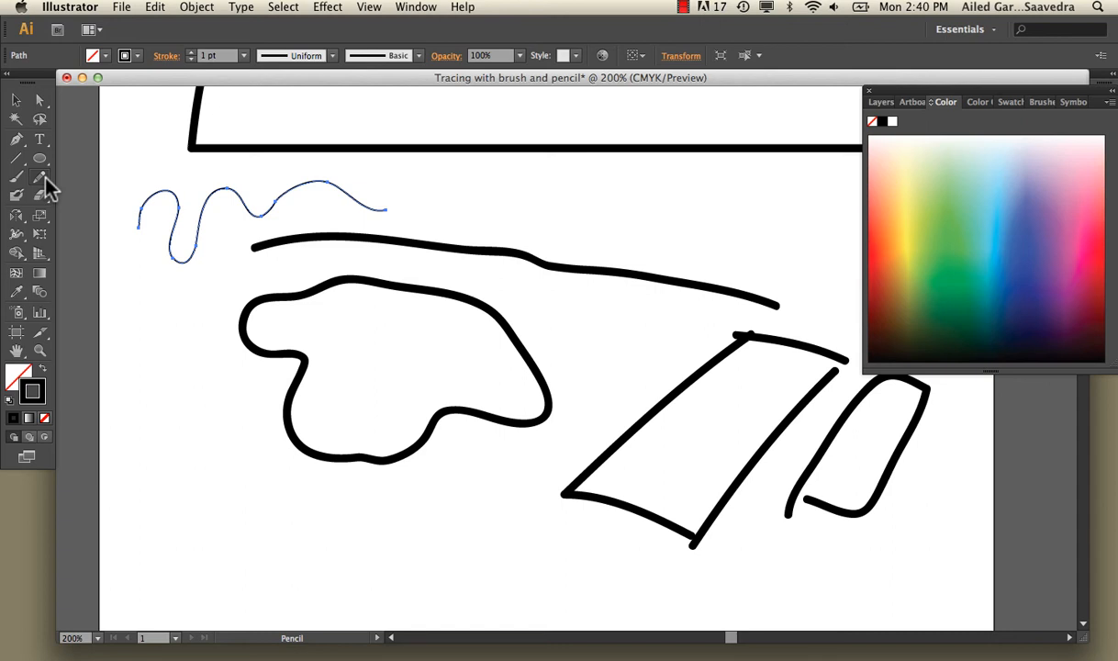
drag(383, 185, 462, 199)
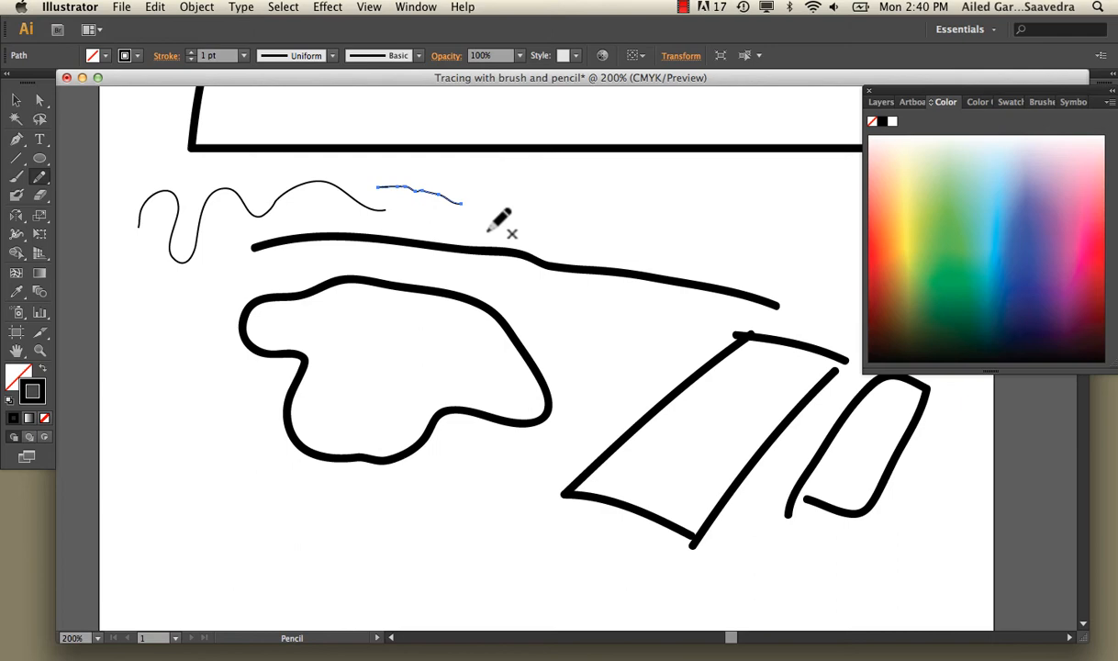
key(v)
key(n)
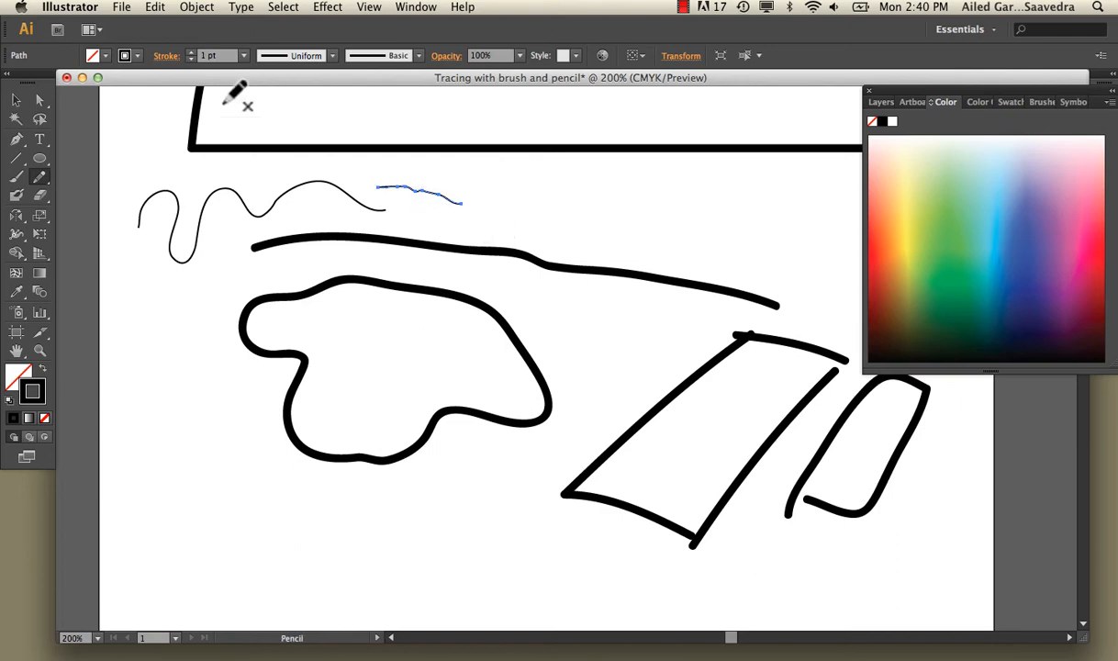
double_click(40, 176)
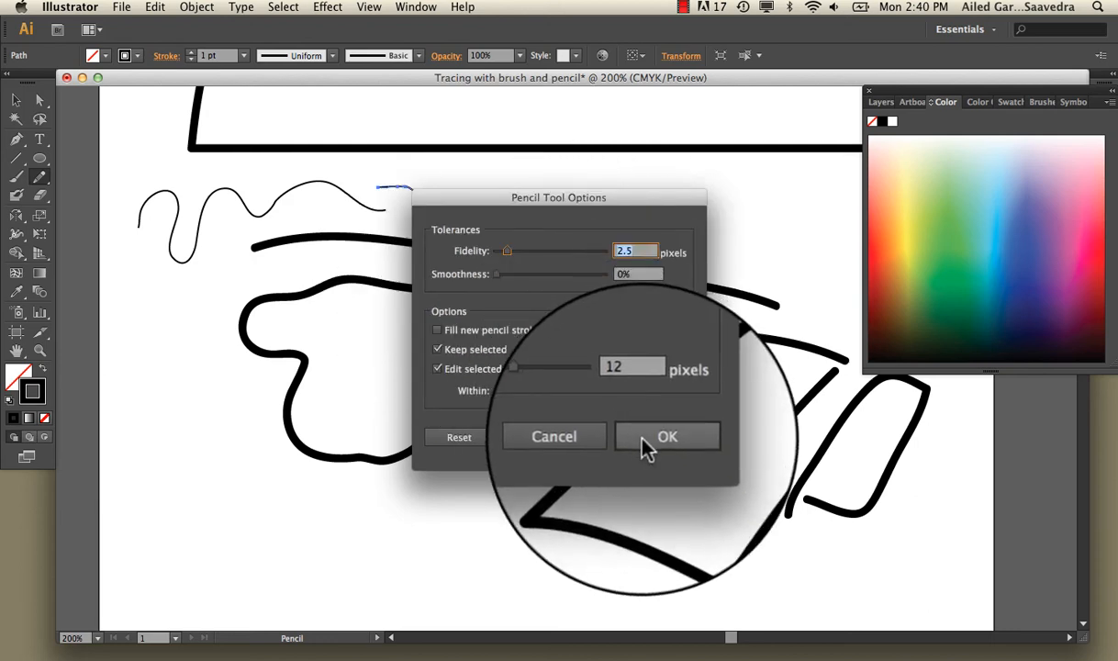
click(643, 437)
Smooth out the bump in the middle of the short pencil line with several passes of the Smooth tool
key(super+equal)
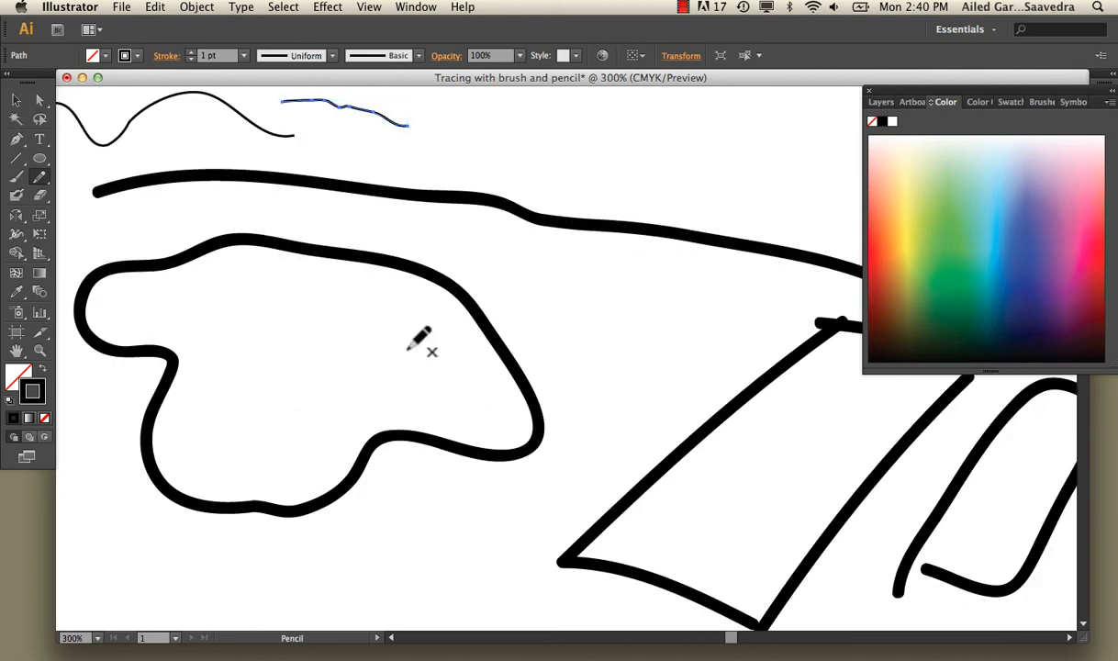
scroll(409, 347, up, 5)
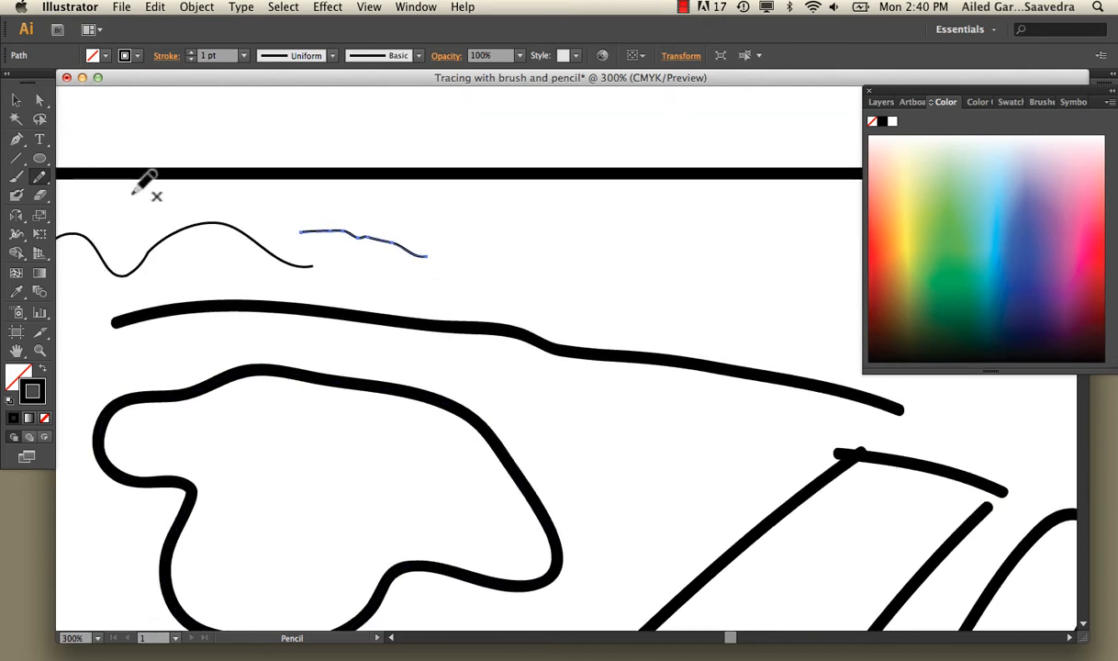
click(39, 175)
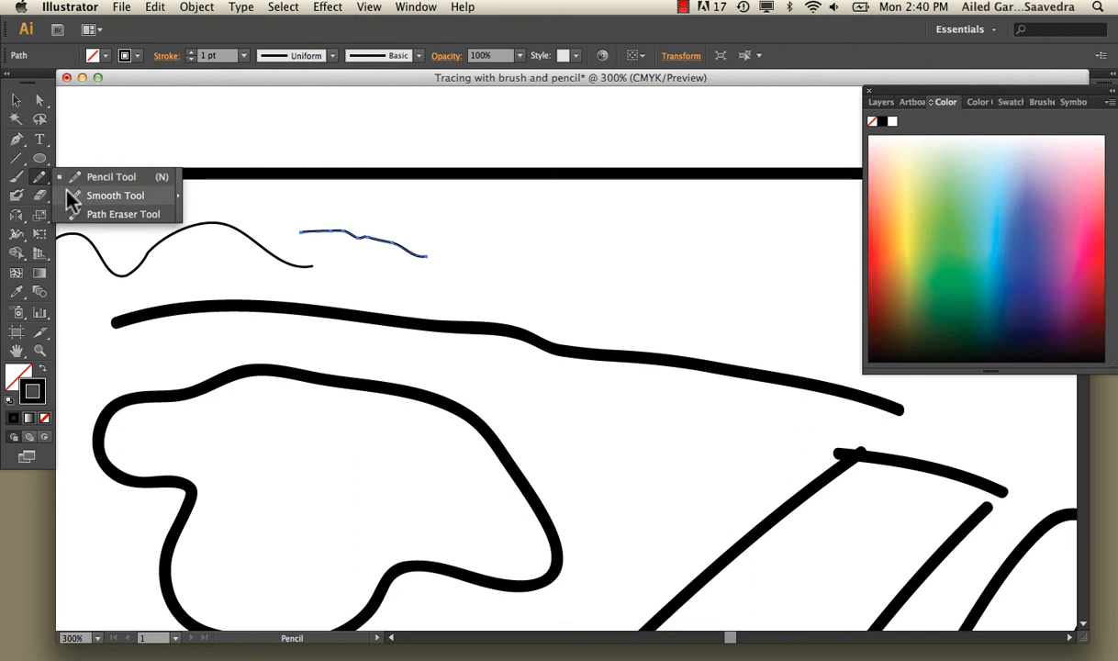
click(73, 196)
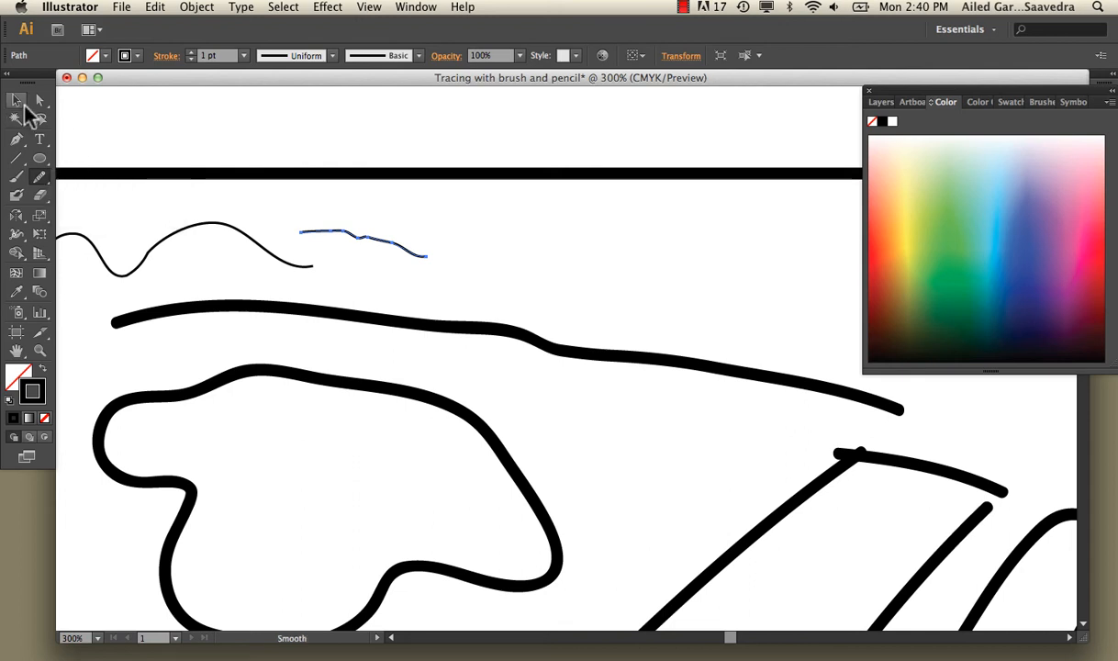
key(super+equal)
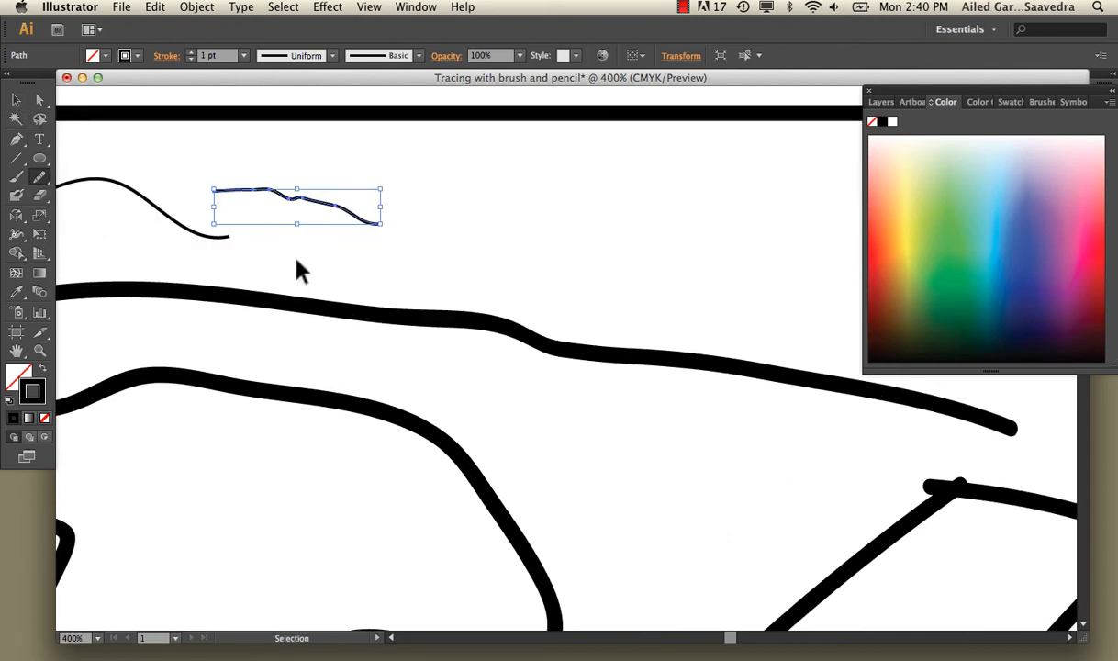
key(super+equal)
scroll(307, 248, up, 2)
scroll(308, 248, left, 3)
scroll(307, 248, left, 3)
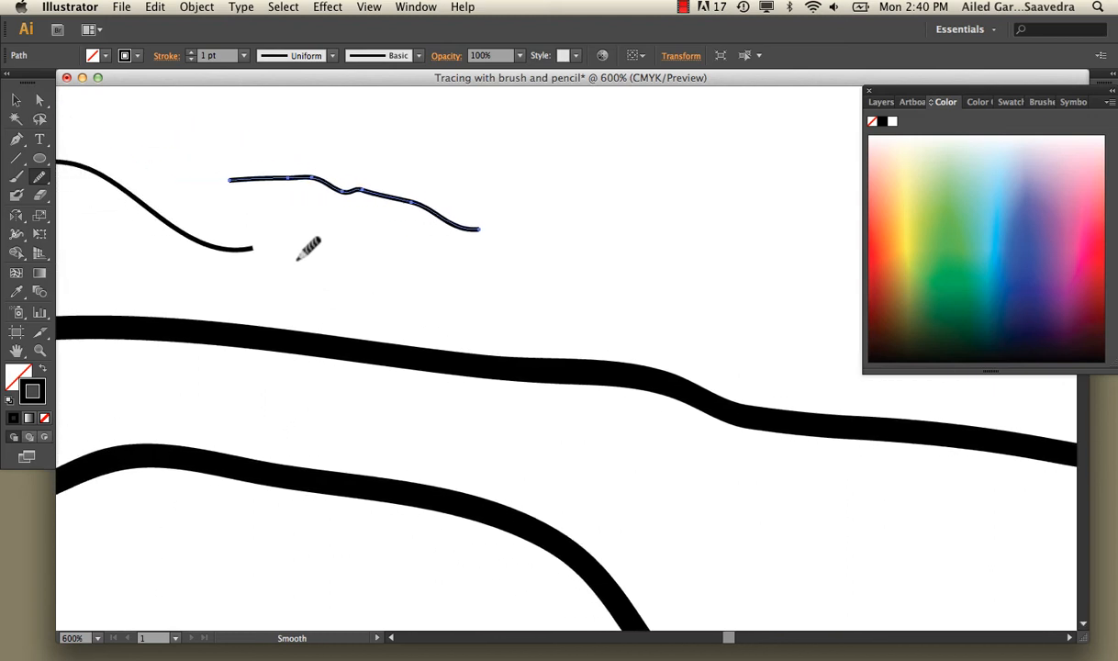
scroll(308, 248, up, 3)
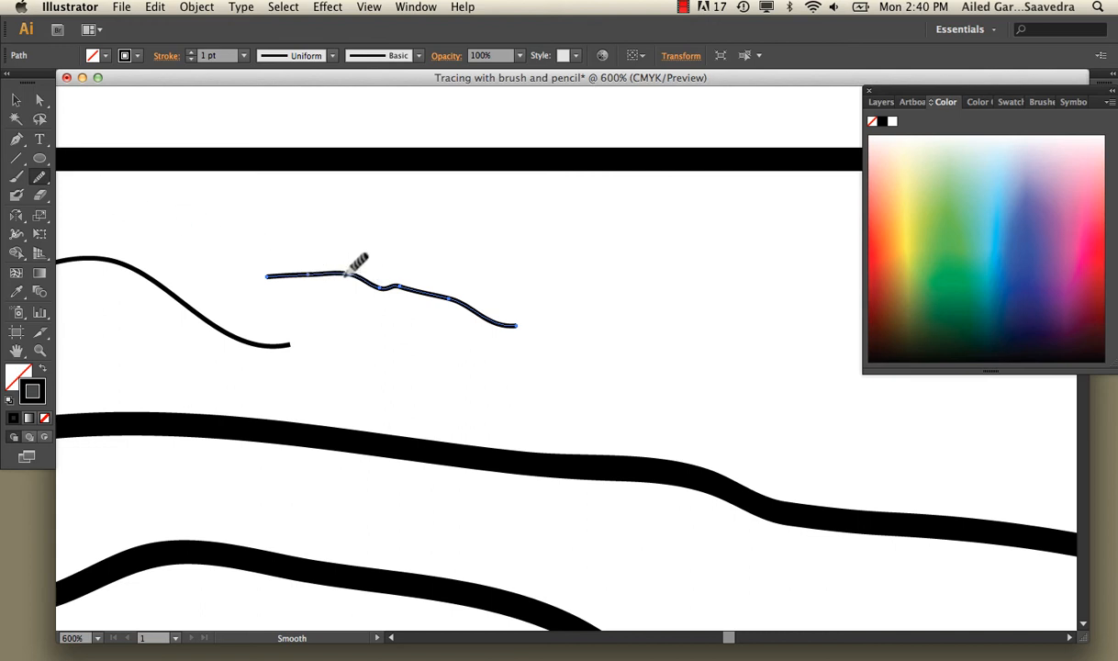
drag(339, 275, 415, 291)
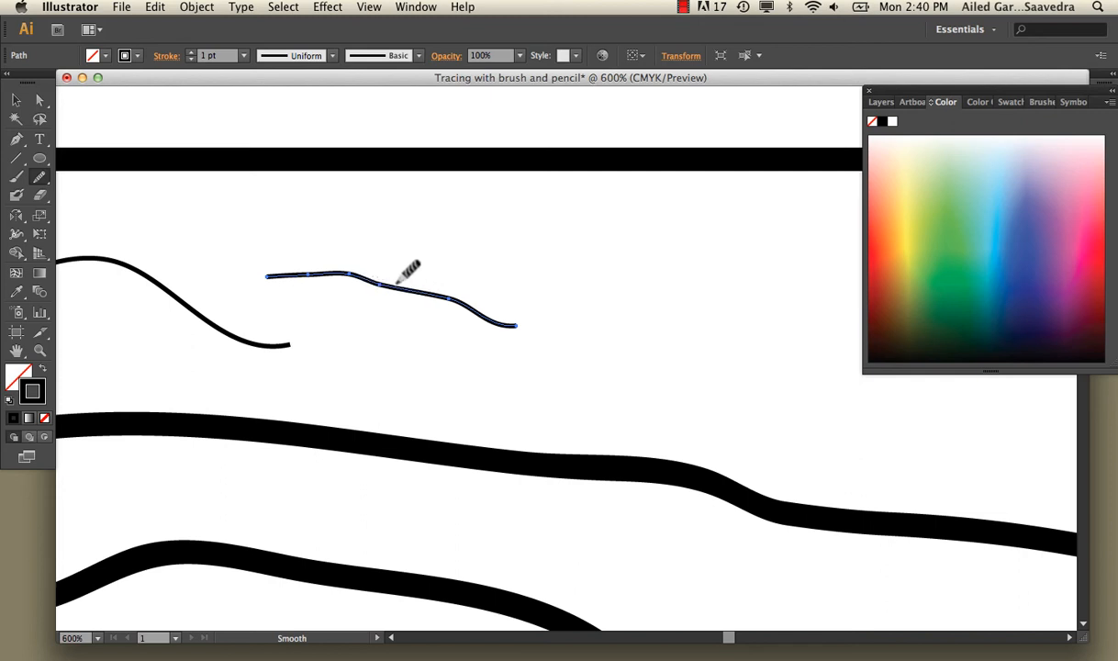
drag(344, 275, 393, 274)
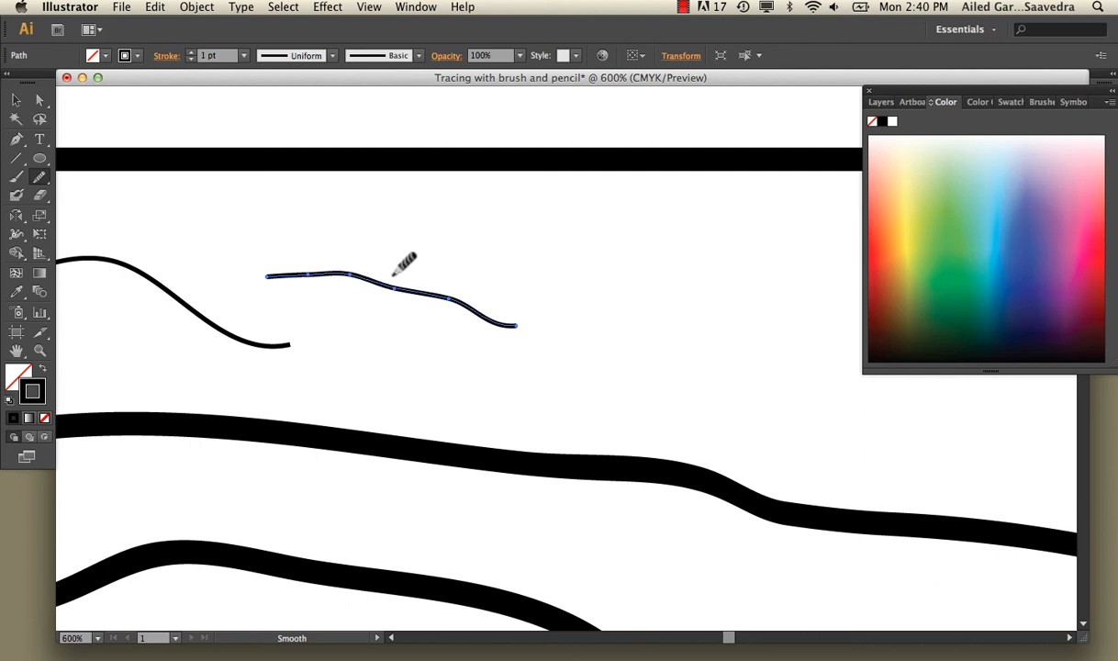
click(39, 177)
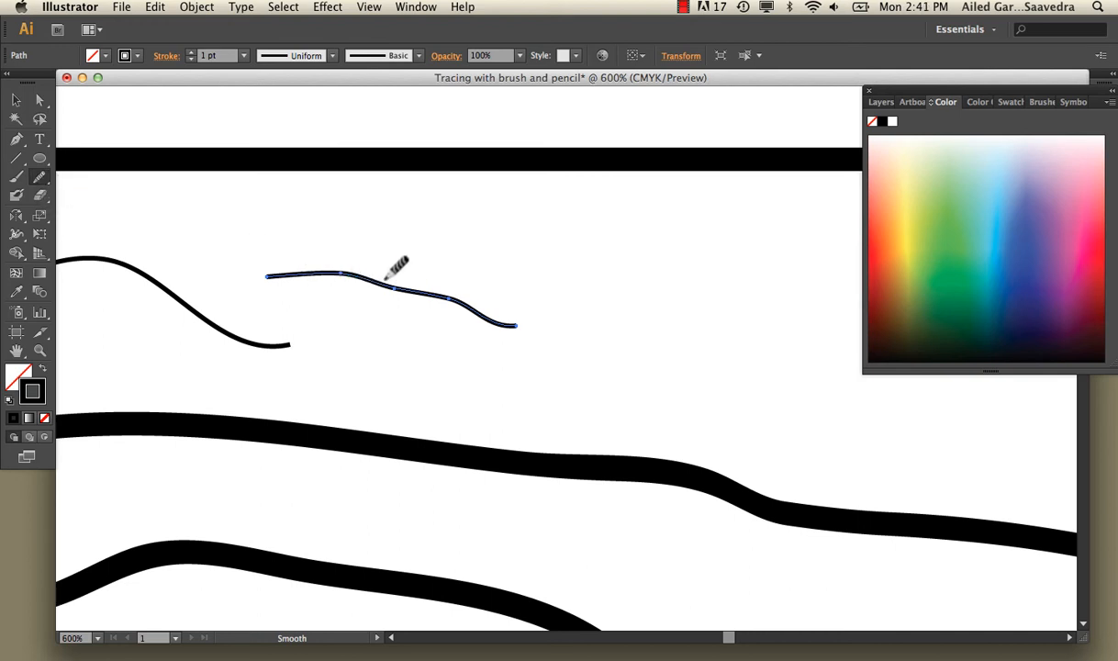
drag(385, 277, 427, 293)
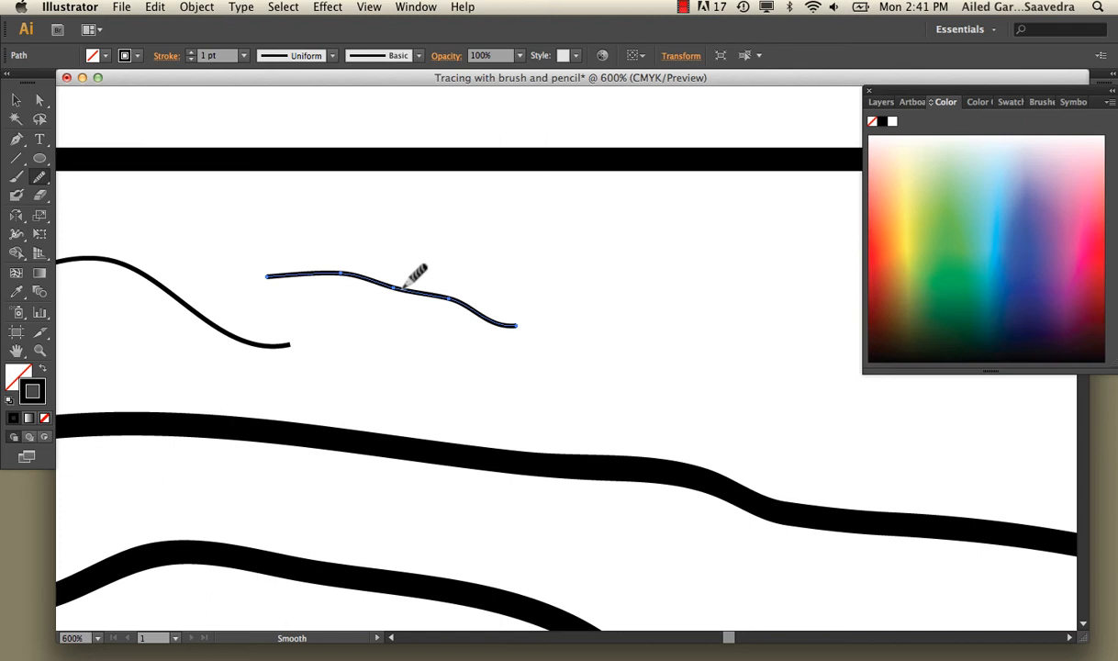
Erase the right tip of the short pencil line with the Path Eraser tool and deselect the line
click(42, 174)
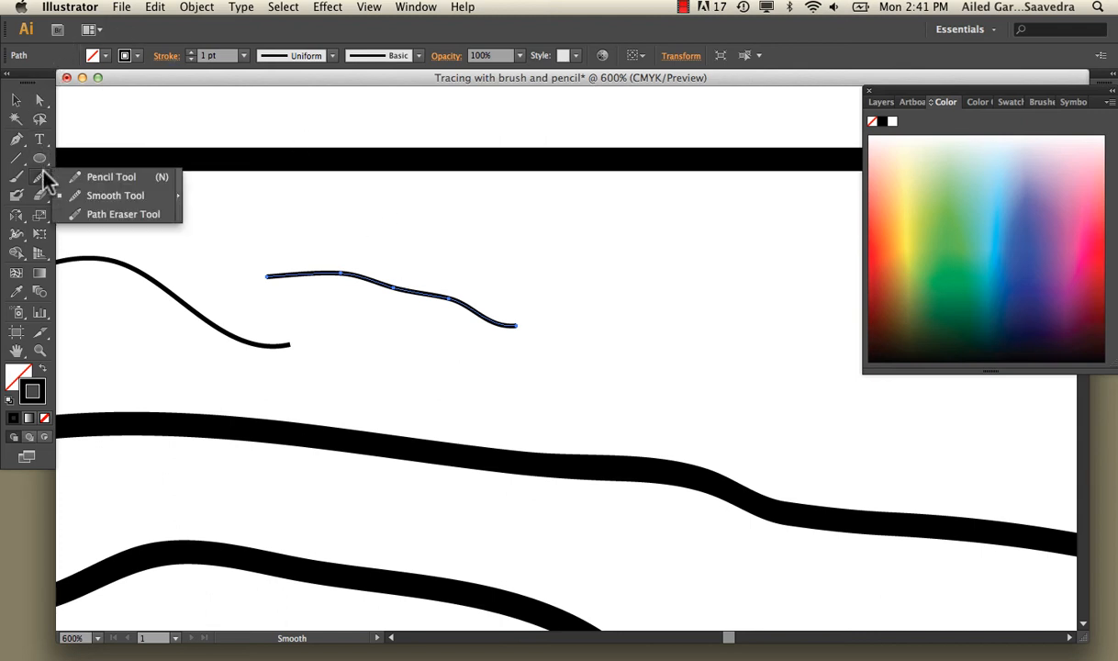
click(92, 214)
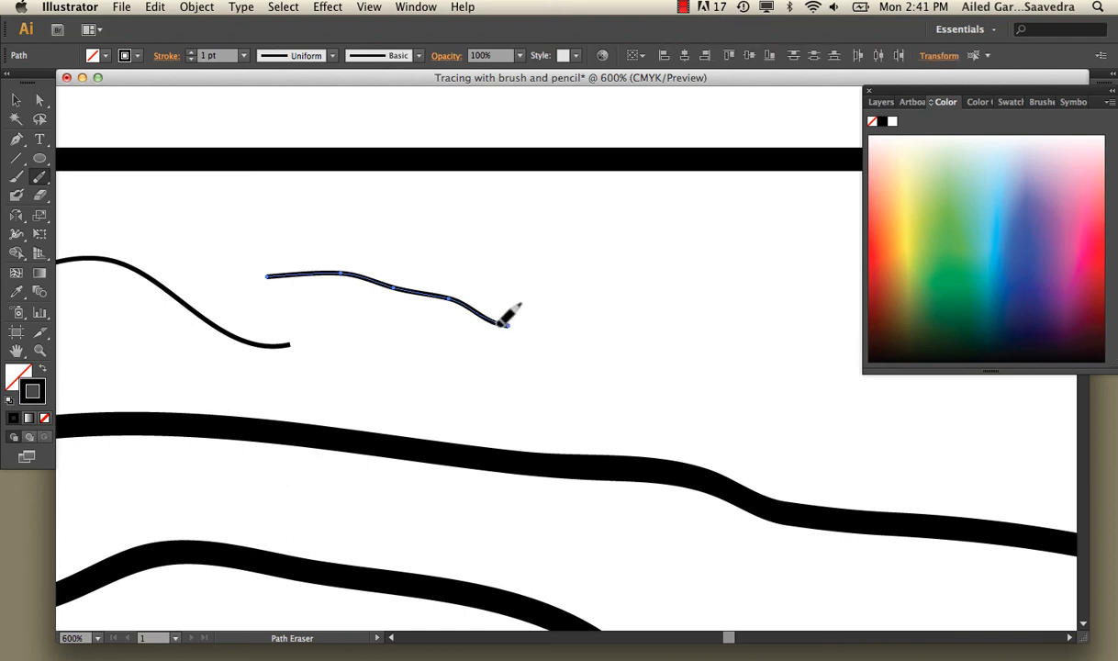
key(super+shift+a)
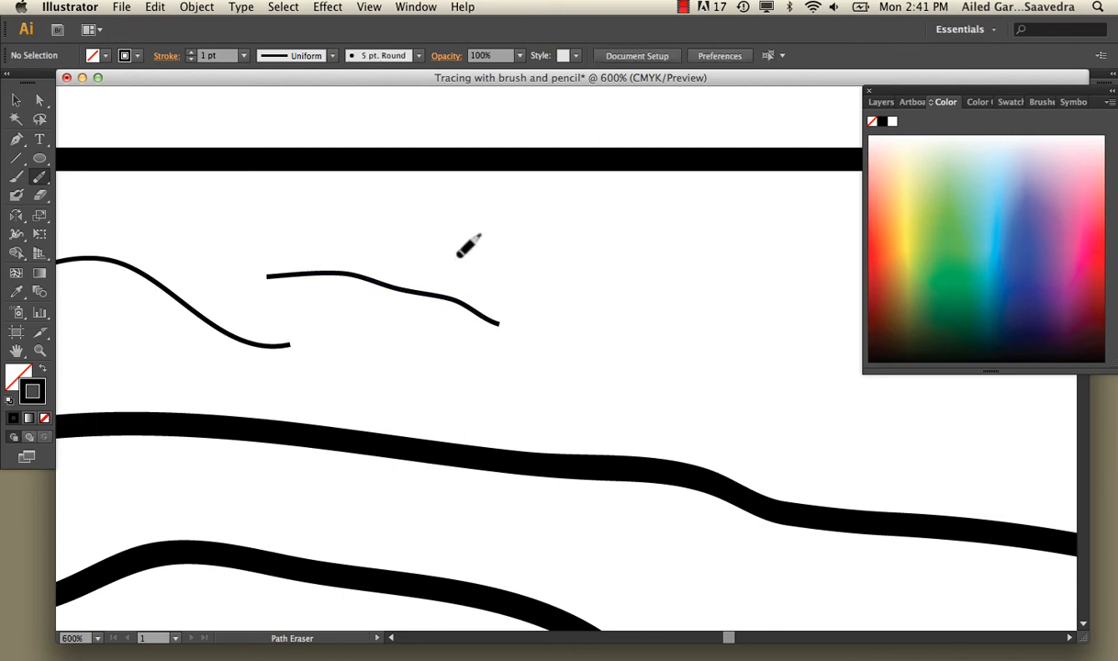
Delete the short pencil line beside the wavy one and undo the deletion
click(17, 103)
click(181, 168)
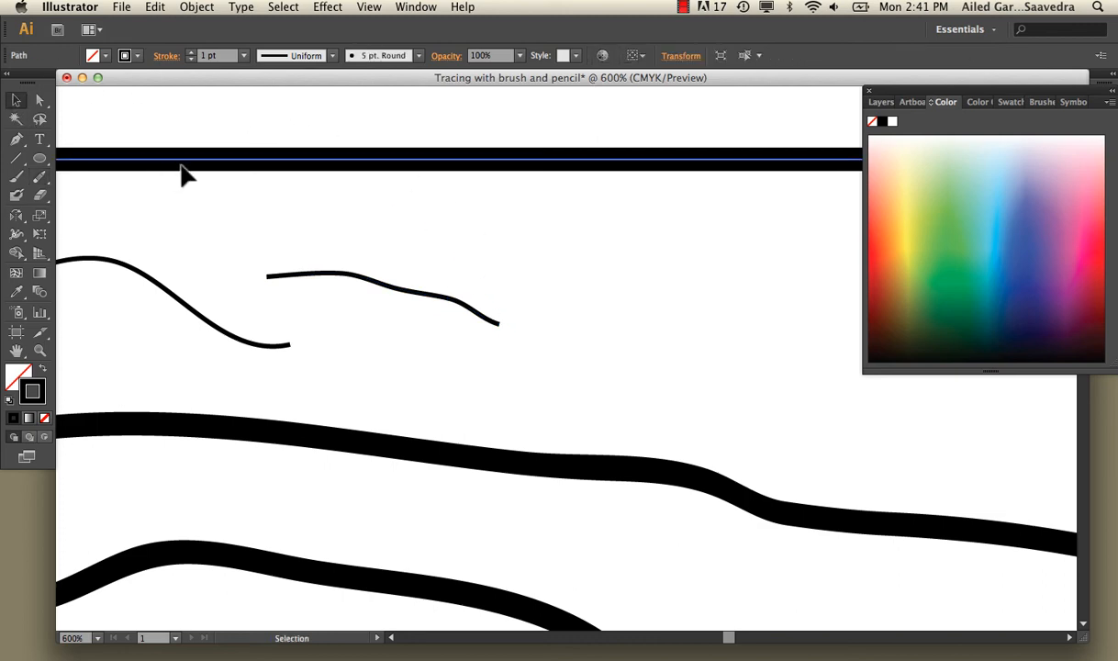
key(super+minus)
key(super+minus)
key(super+minus)
key(super+minus)
scroll(253, 257, right, 5)
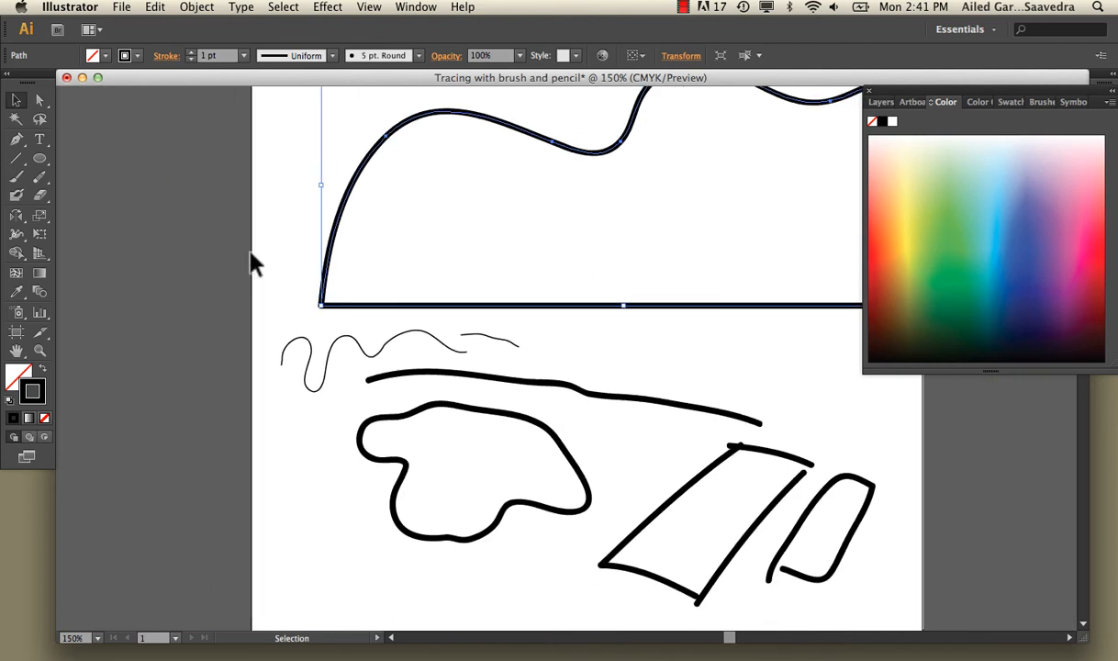
click(390, 350)
key(Delete)
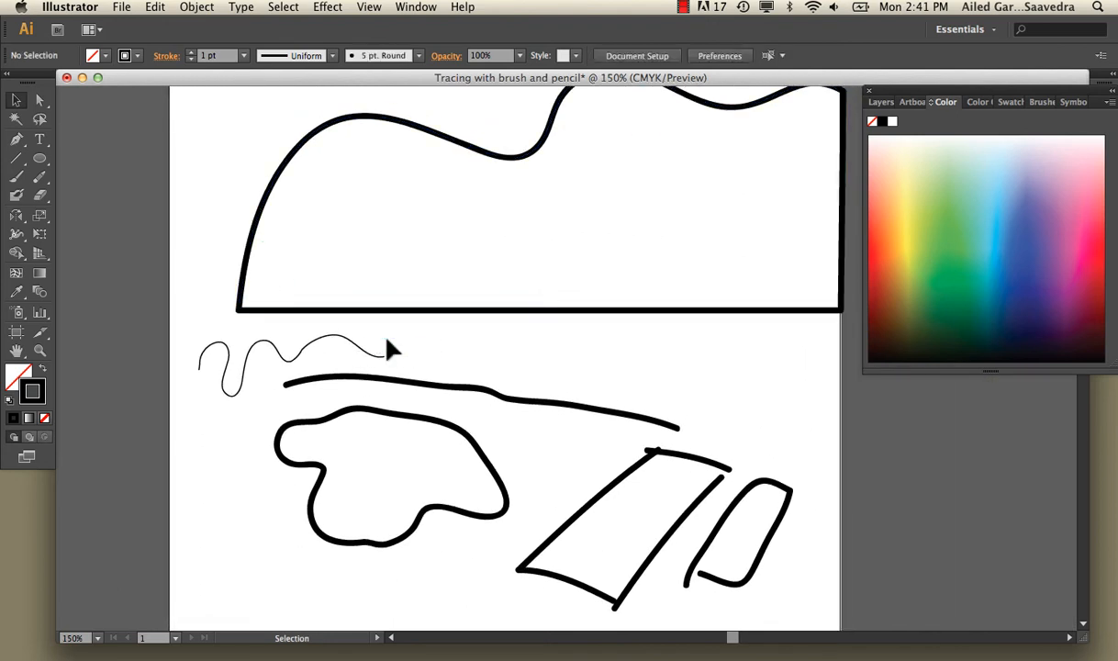
key(super+z)
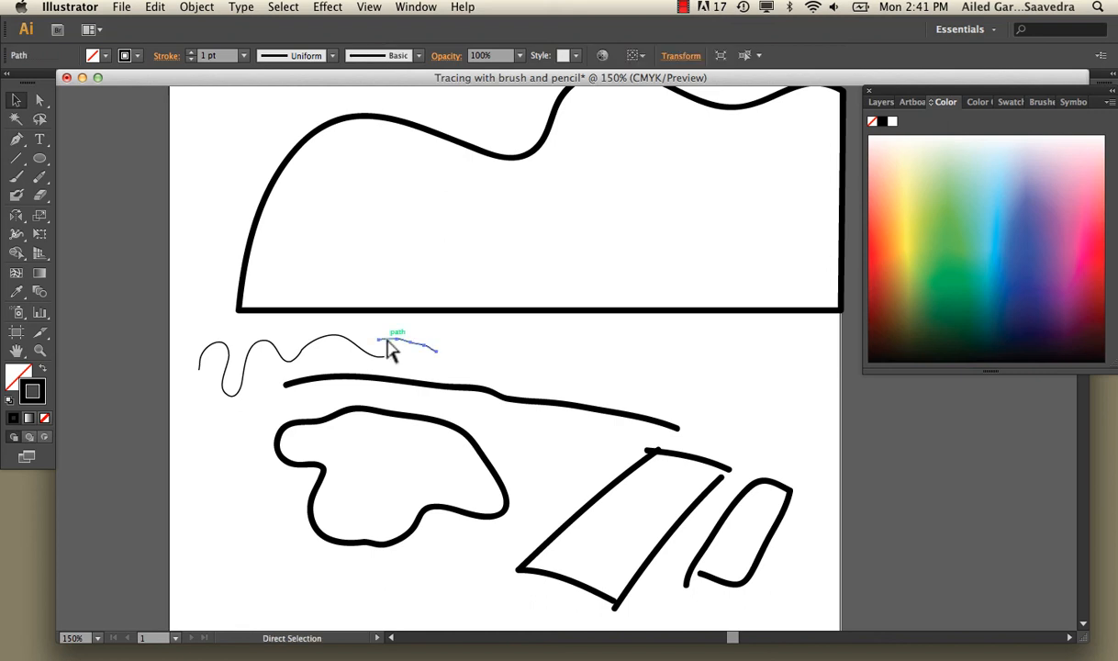
click(474, 359)
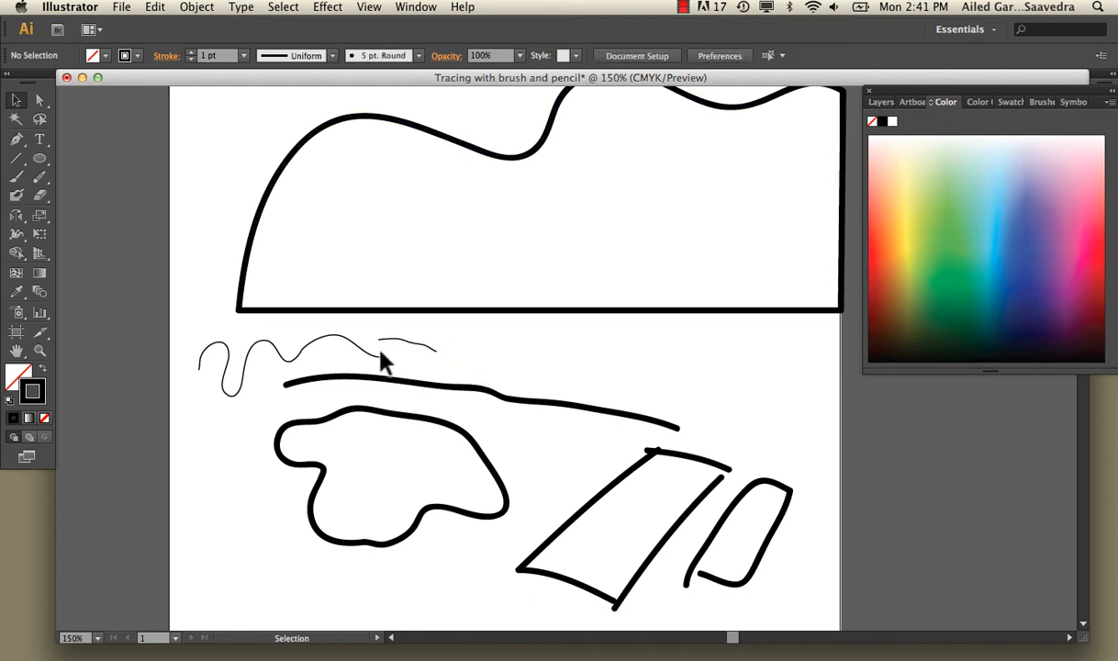
Directly select the anchor point at the bend of the long painted stroke to inspect its handles, and deselect it
scroll(385, 367, down, 1)
click(440, 381)
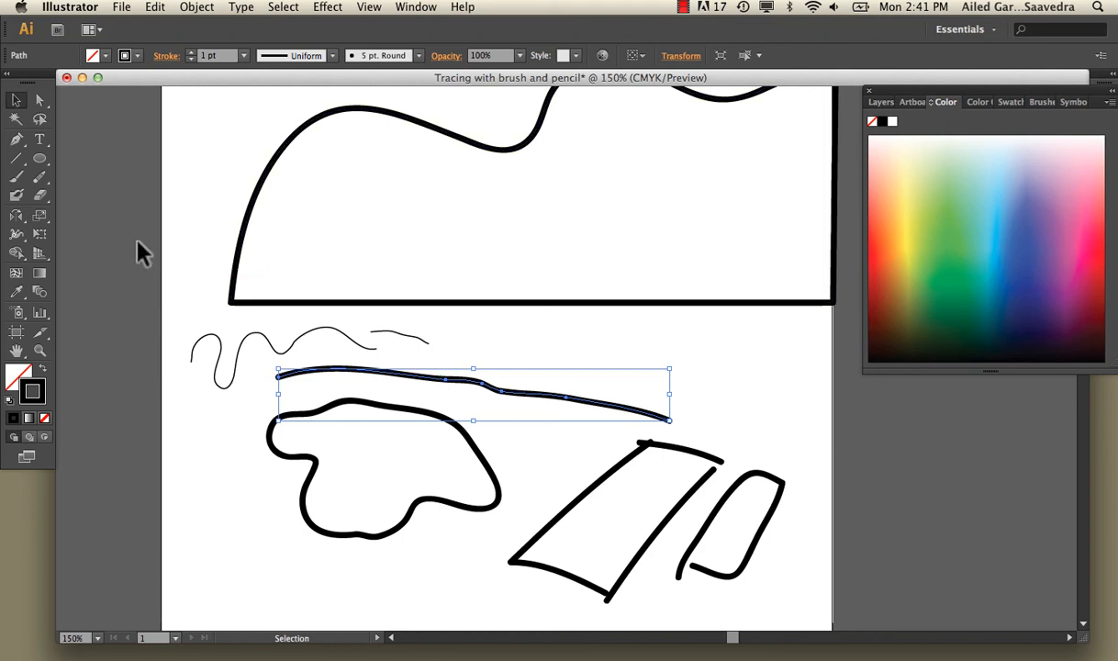
click(41, 98)
click(107, 136)
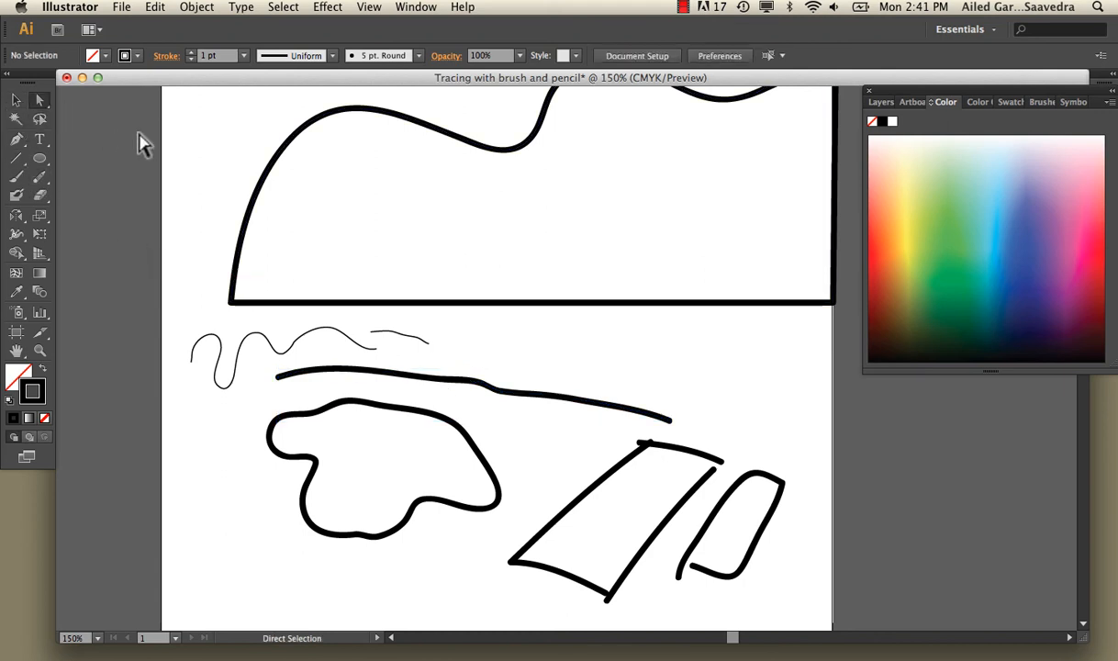
click(502, 400)
scroll(503, 400, up, 3)
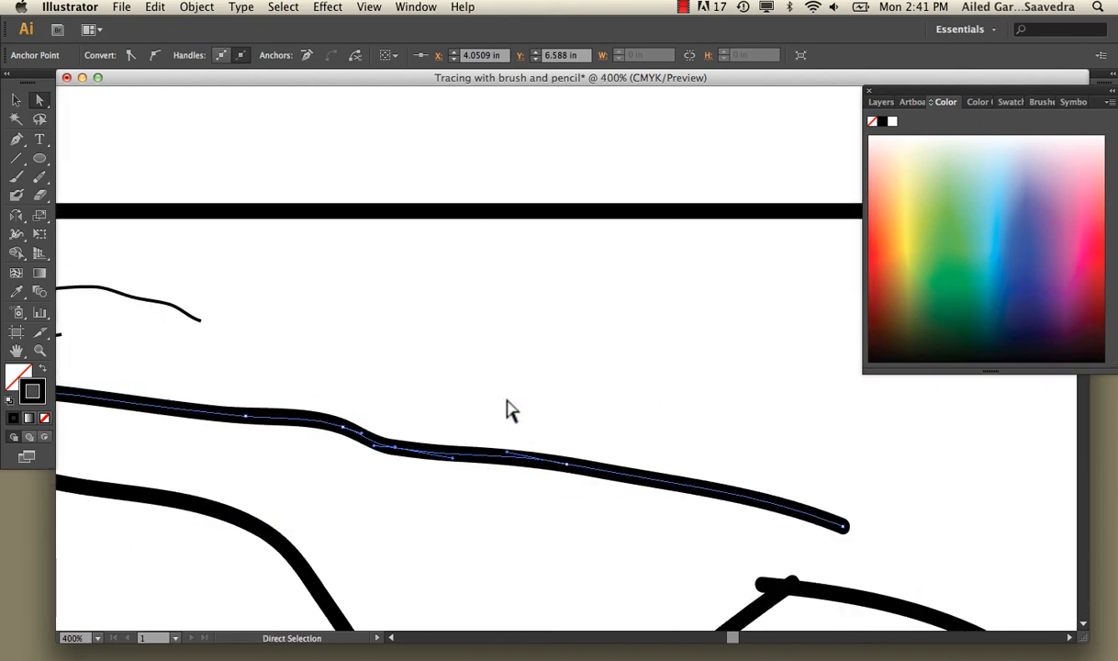
scroll(506, 404, down, 2)
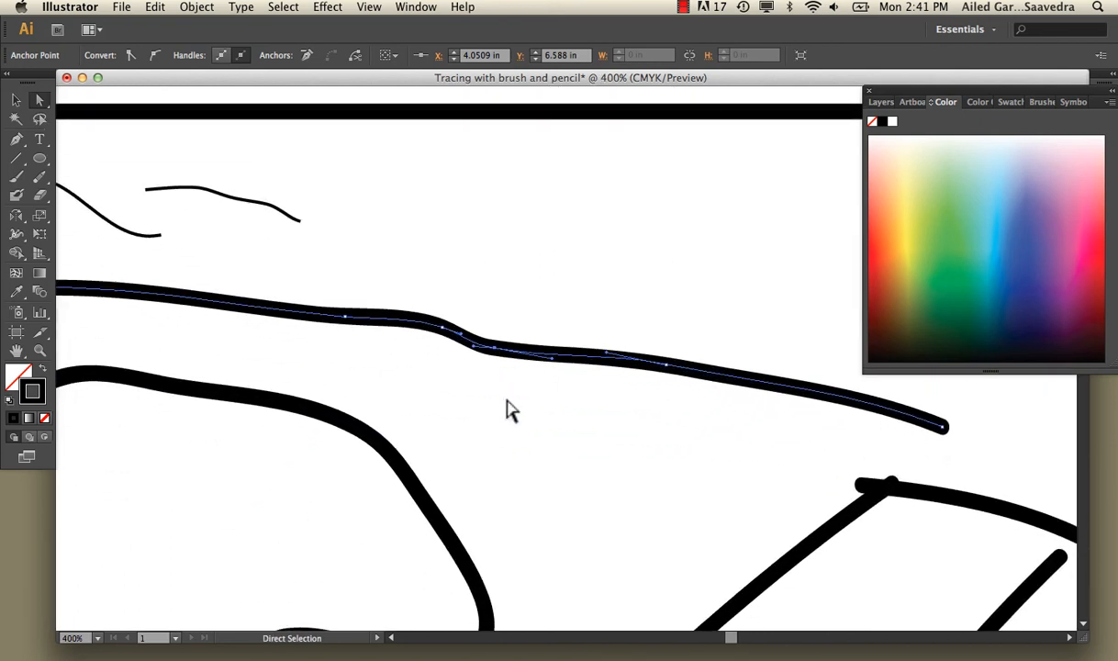
click(494, 347)
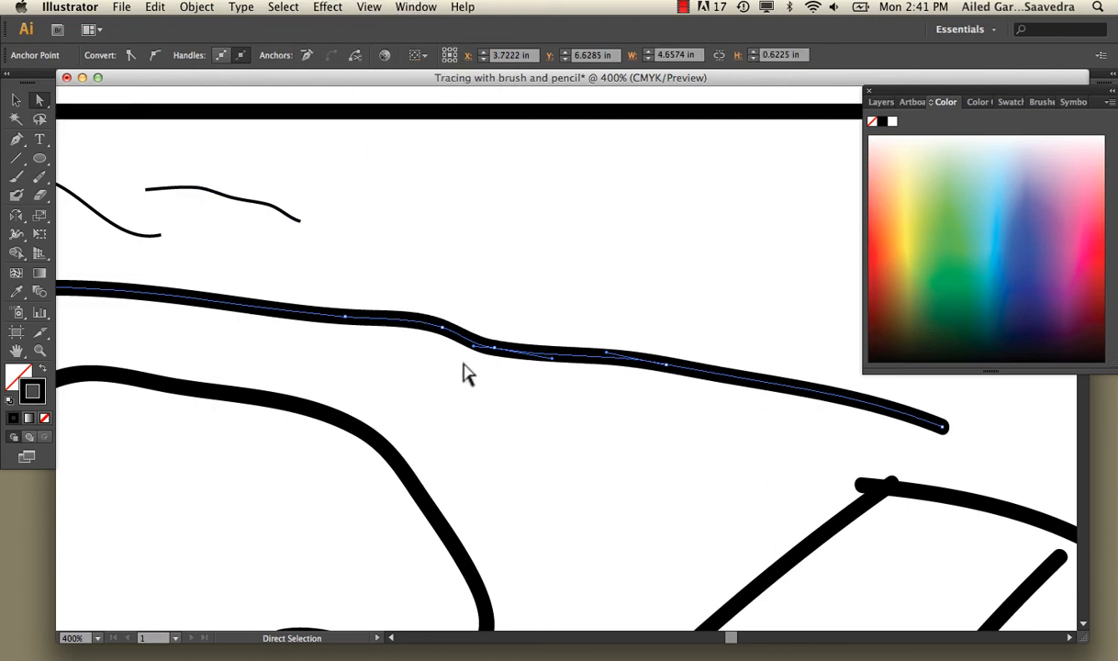
click(380, 208)
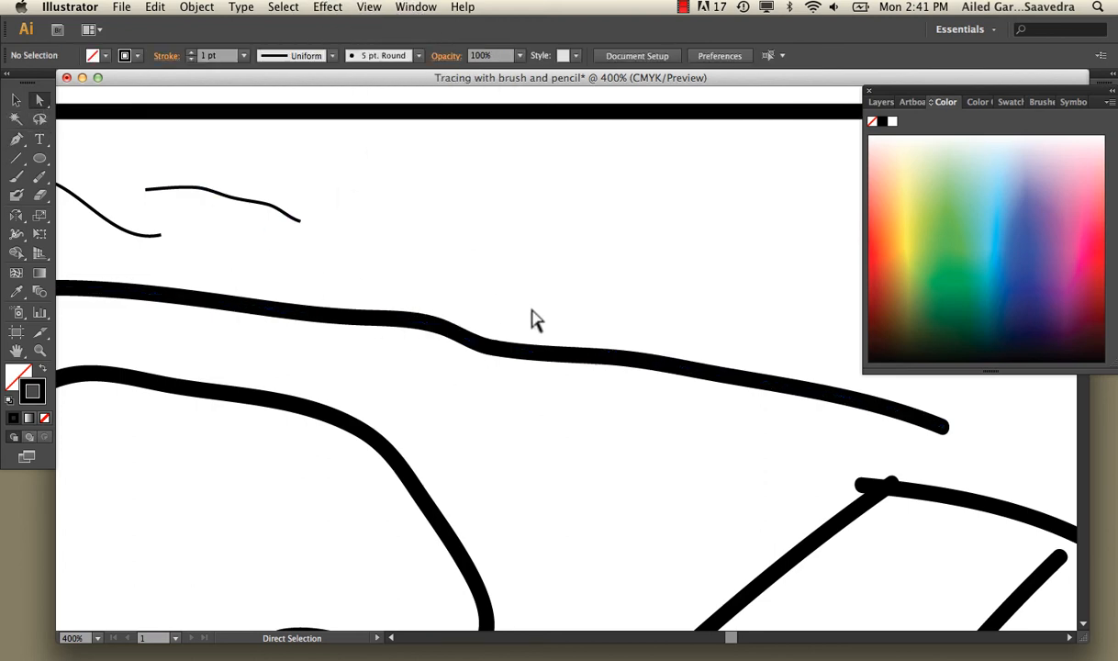
Move the right part of the long painted stroke away from the rest, undo the move and deselect it
drag(587, 362, 541, 451)
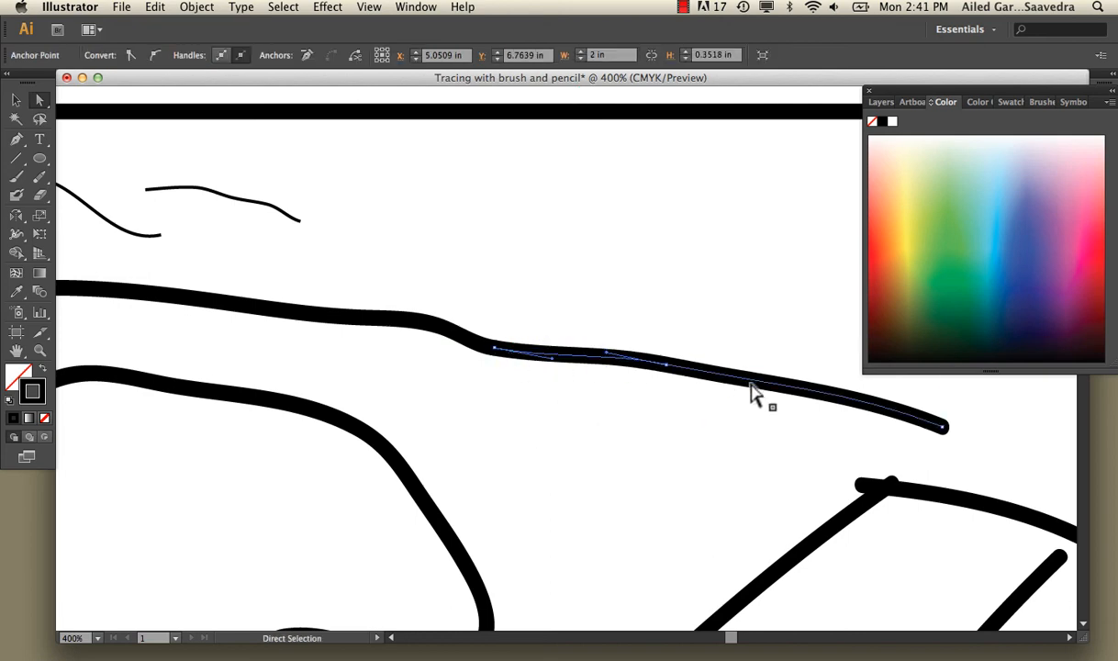
click(16, 99)
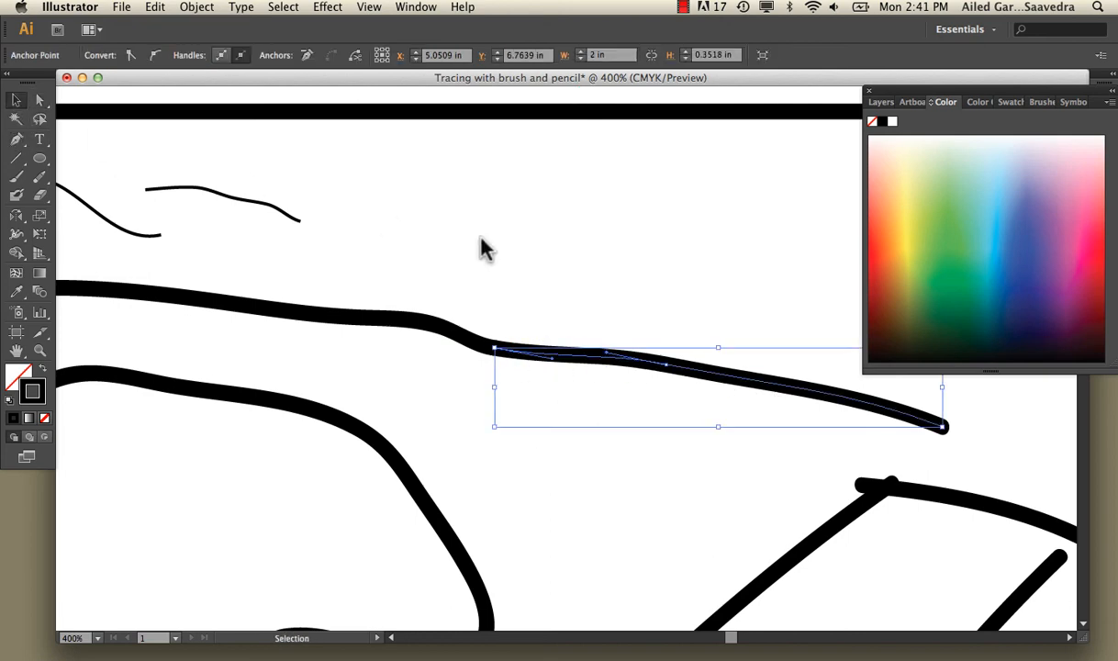
click(514, 255)
drag(585, 352, 623, 235)
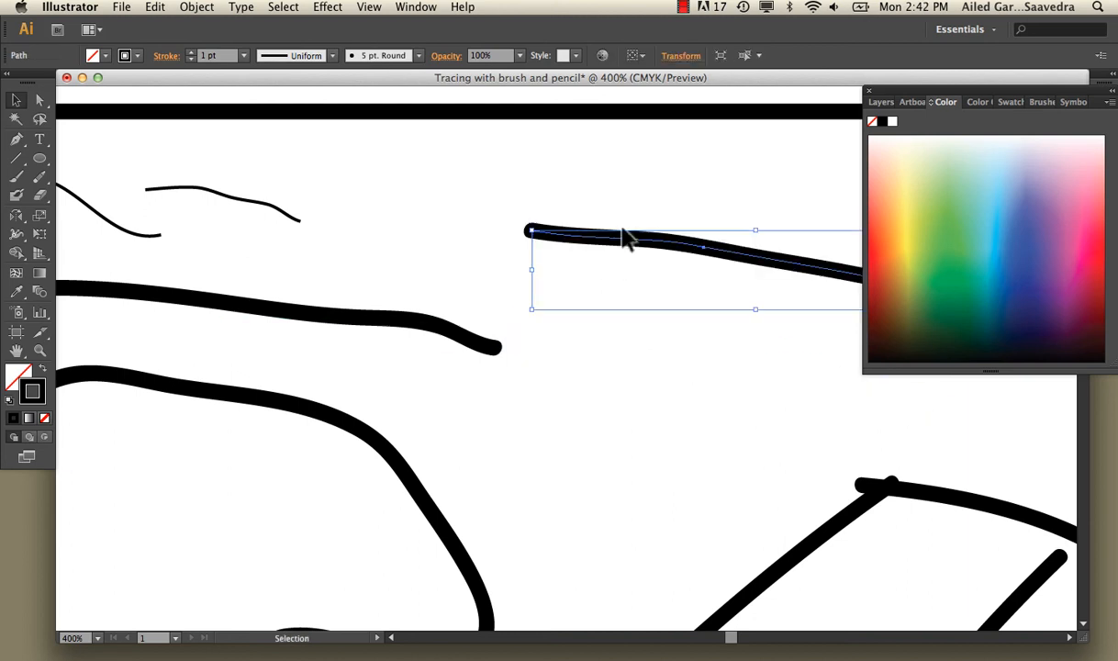
key(super+z)
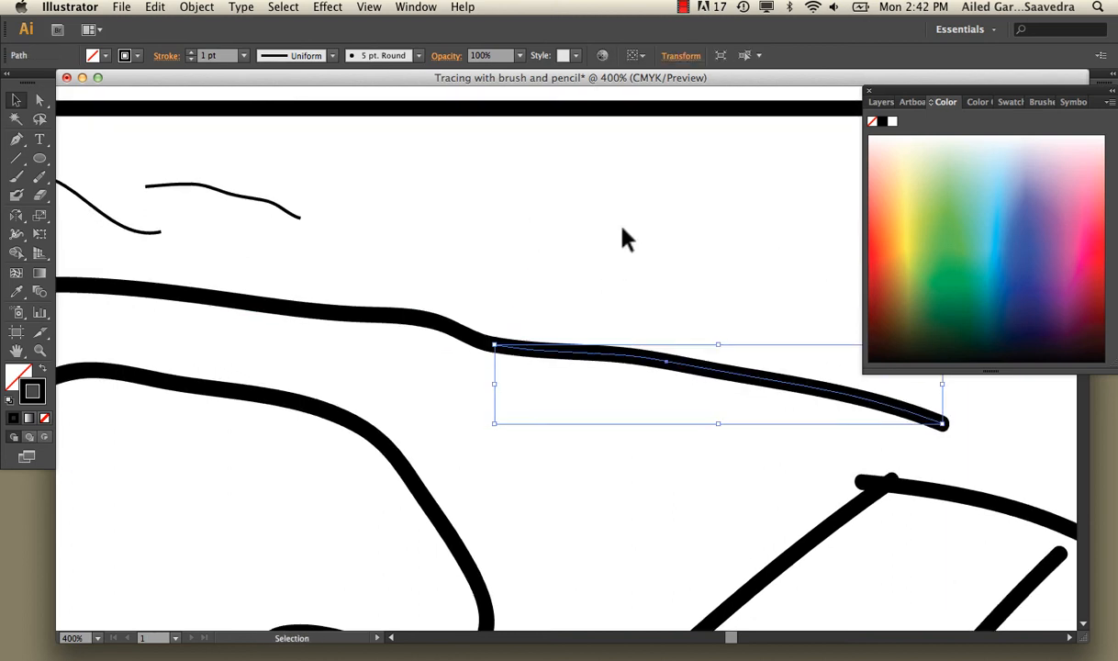
scroll(623, 238, down, 3)
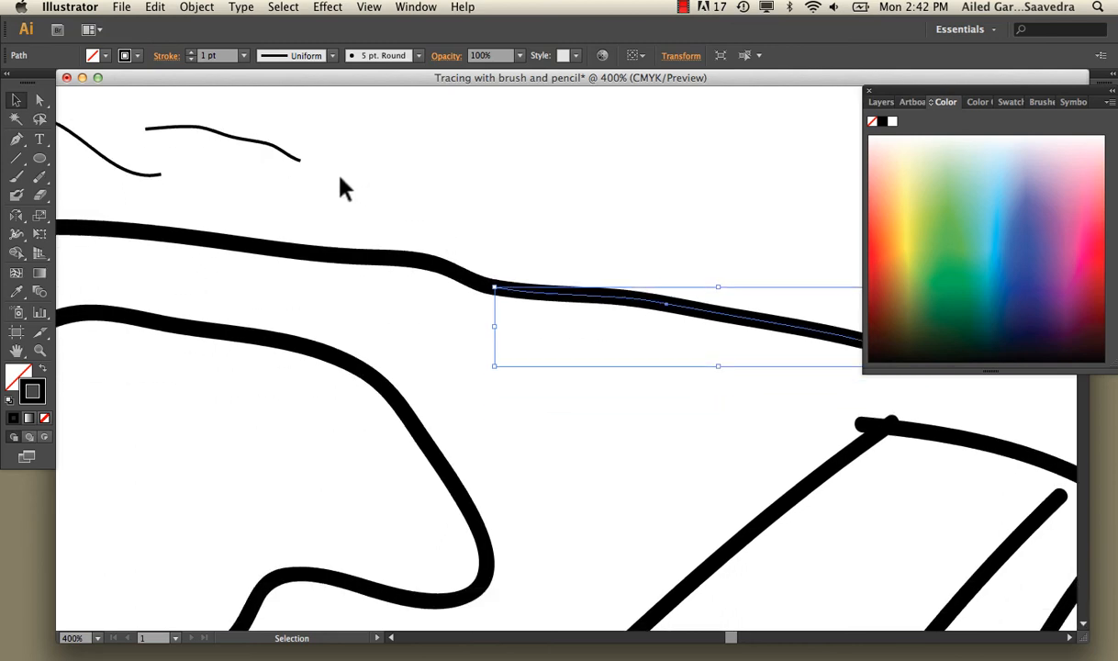
key(super)
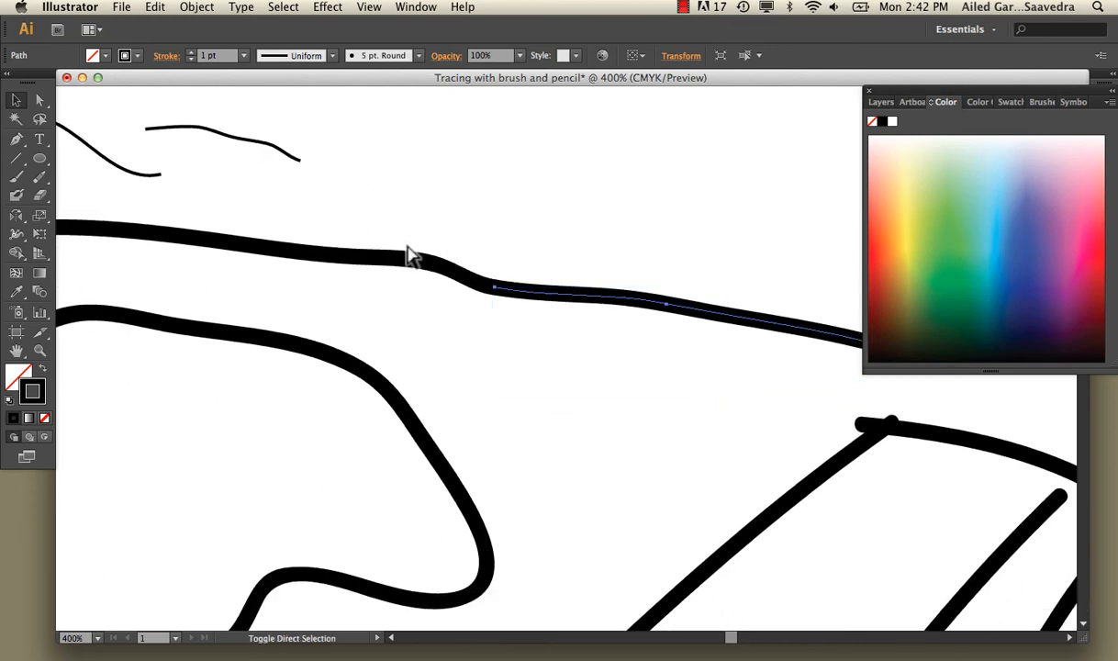
click(528, 181)
Delete all the drawn artwork except the closed freeform blob, leaving only that shape on the artboard
key(super+minus)
key(super+minus)
key(super+minus)
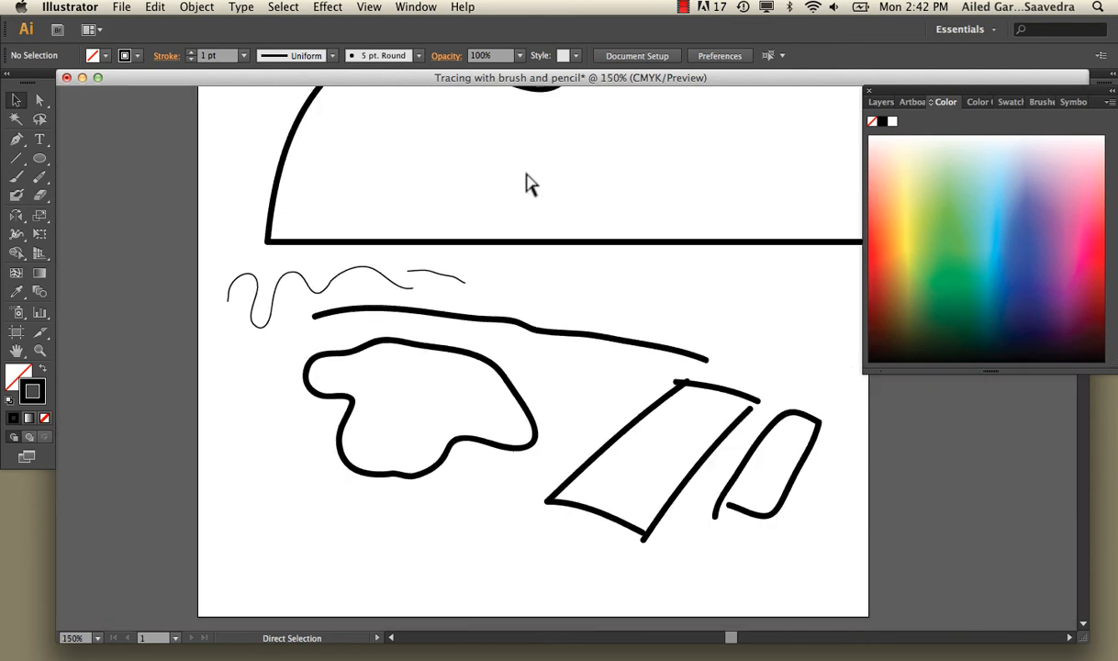
key(super+minus)
scroll(527, 182, right, 3)
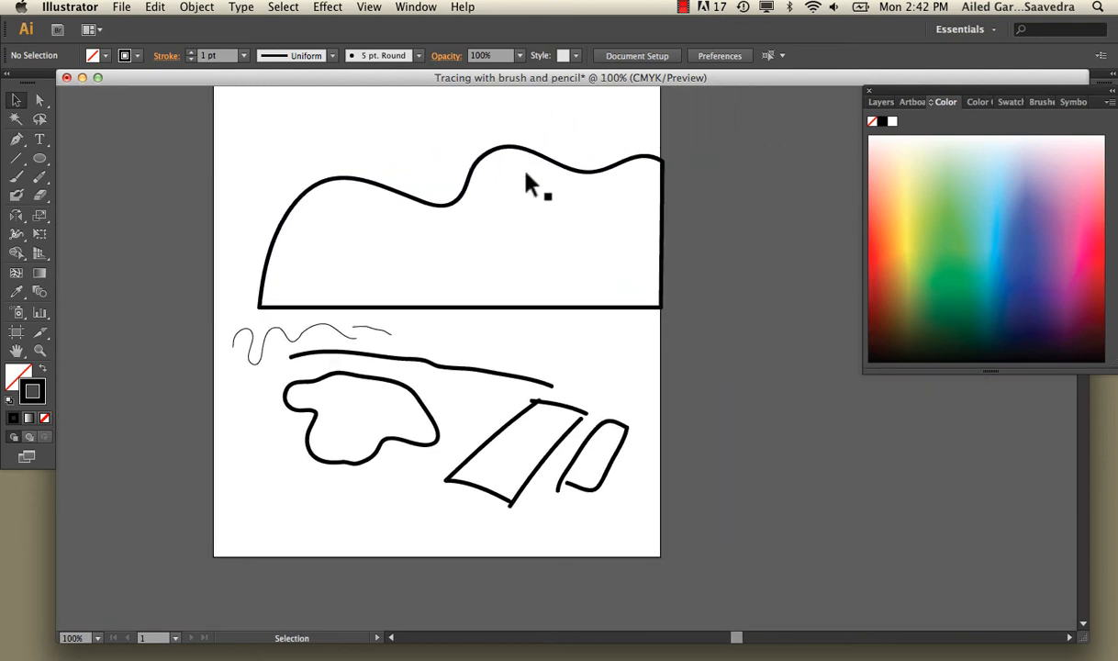
mouse_move(245, 149)
mouse_down()
mouse_move(531, 424)
mouse_move(684, 526)
mouse_up()
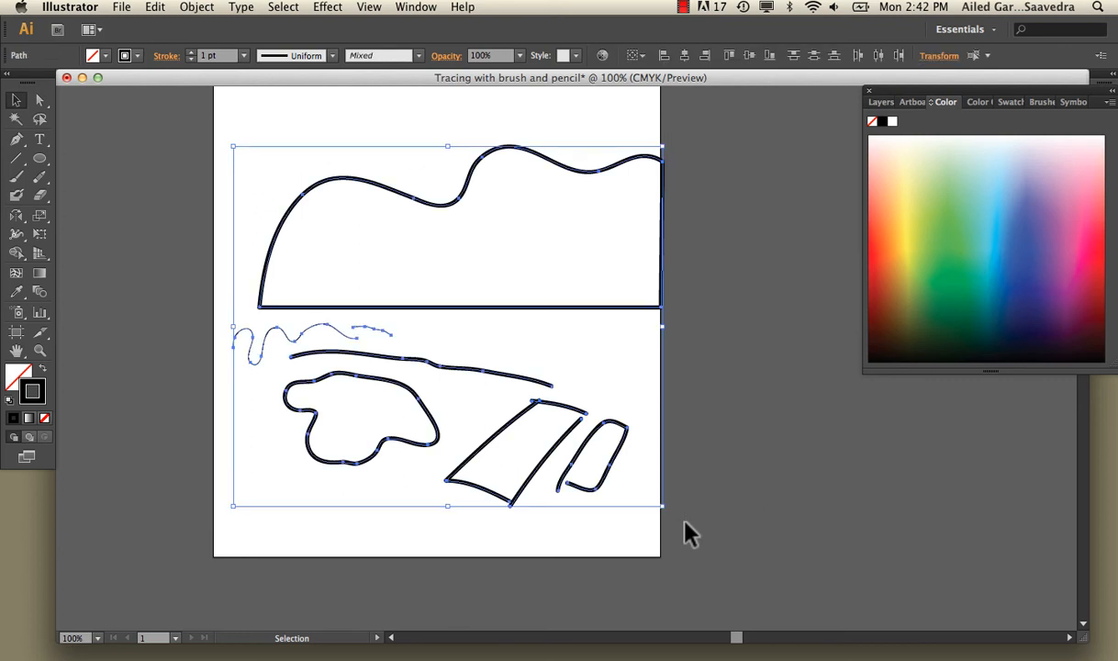
click(200, 192)
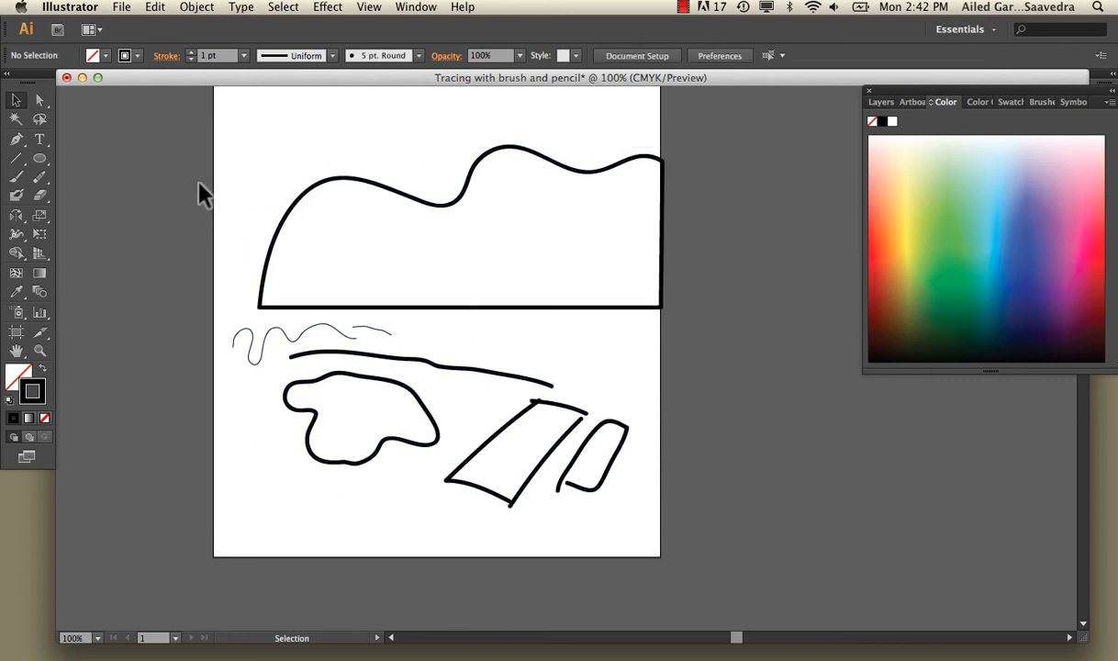
drag(184, 129, 695, 514)
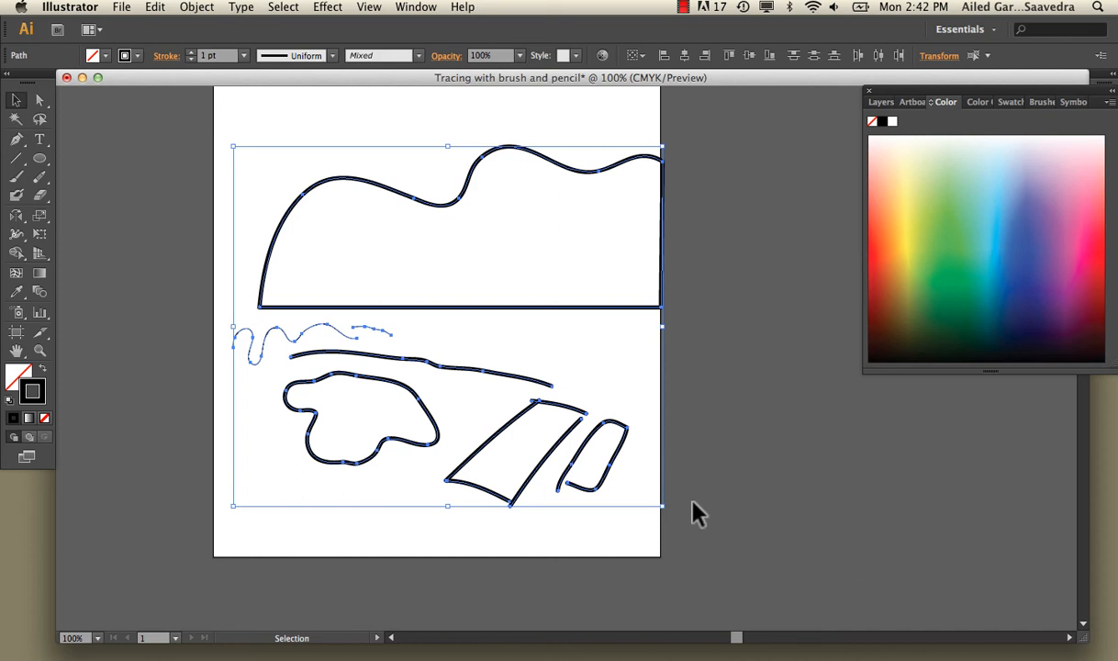
key(Delete)
key(super+z)
shift+click(306, 388)
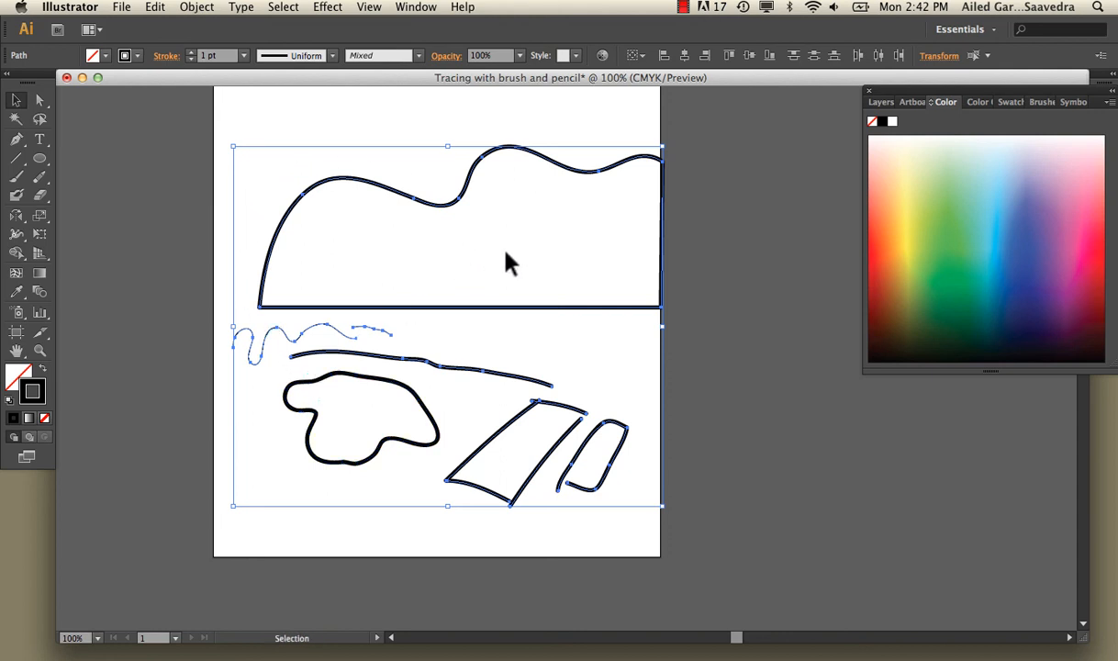
key(Delete)
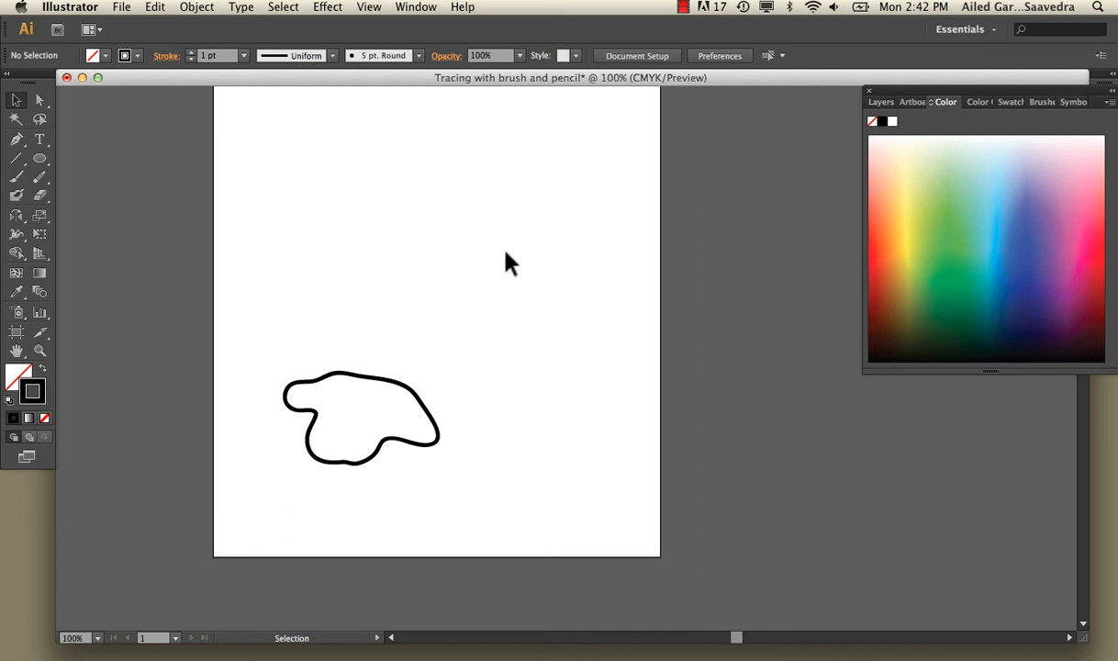
Increase the stroke weight of the remaining blob to 5 pt
click(347, 384)
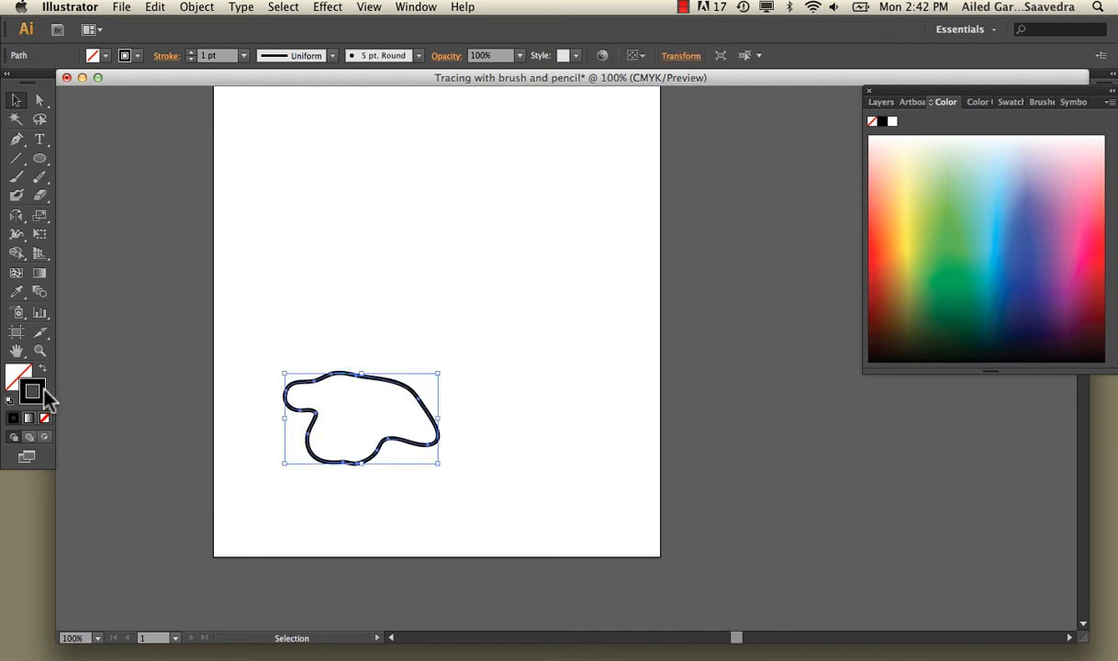
click(190, 52)
click(189, 52)
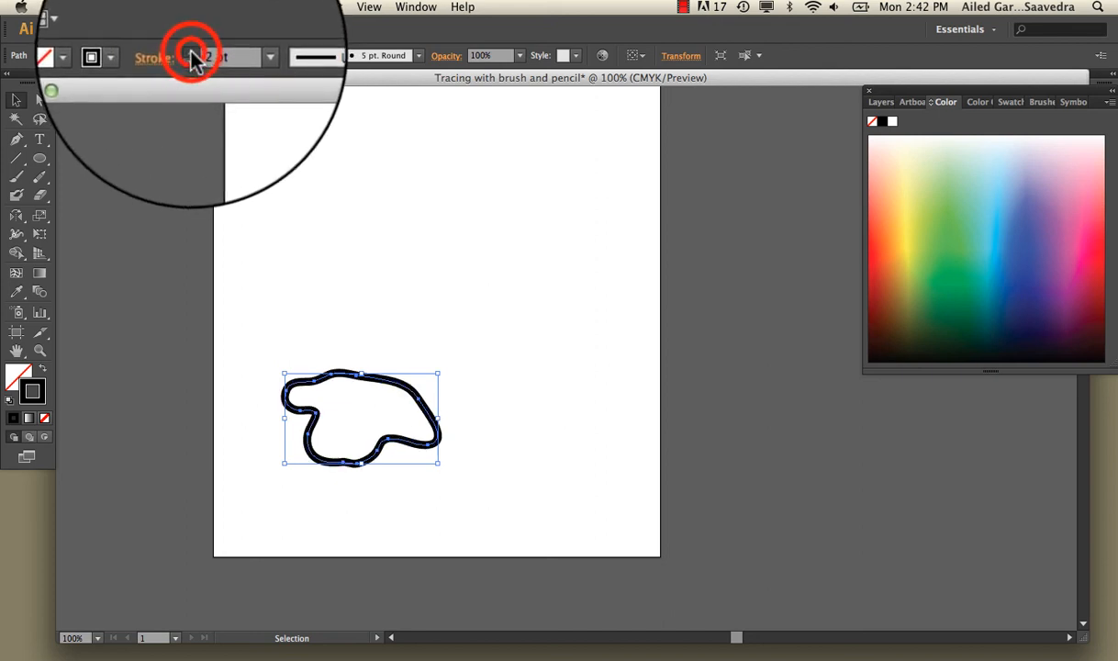
click(190, 52)
click(190, 52)
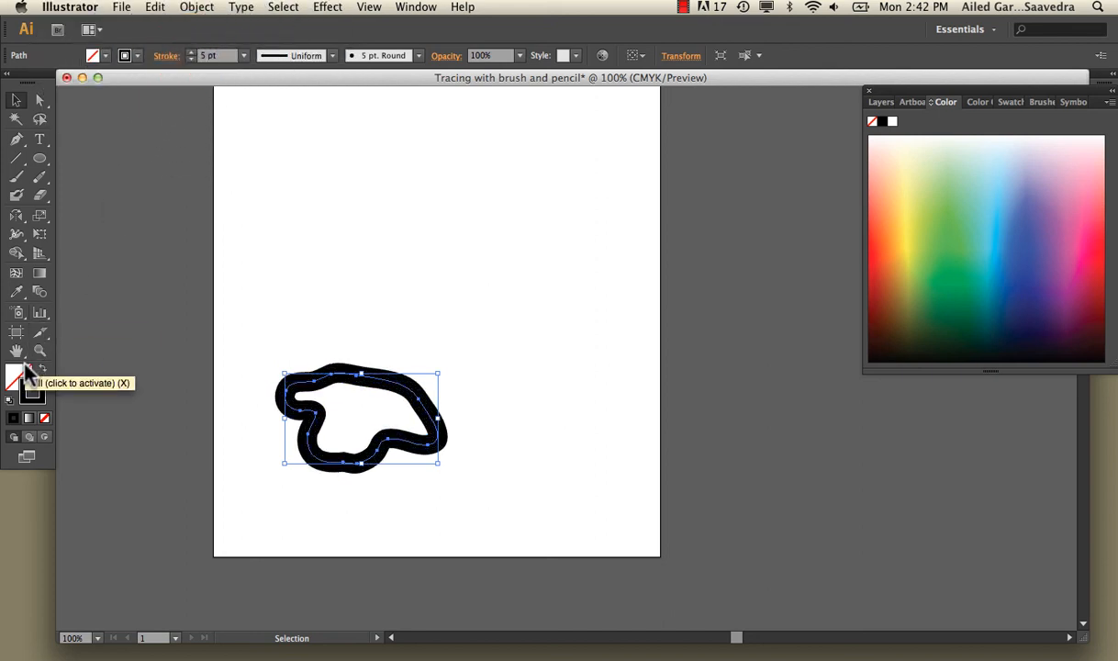
Try several variable width profiles on the blob's outline, starting with Width Profile 1
click(333, 55)
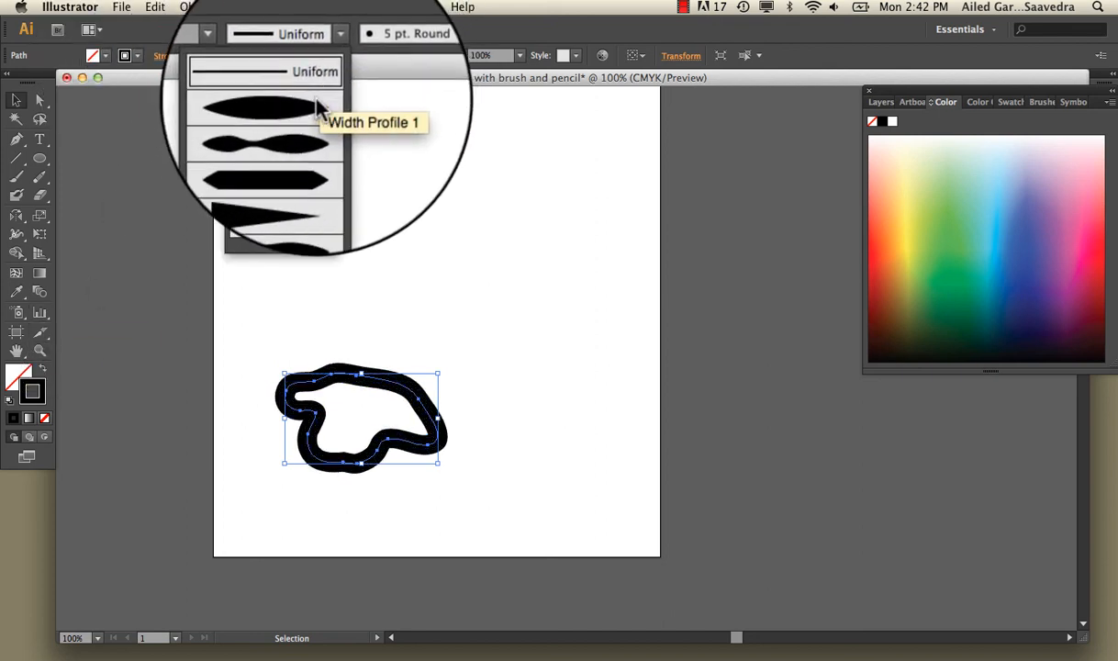
click(293, 87)
click(332, 55)
click(312, 124)
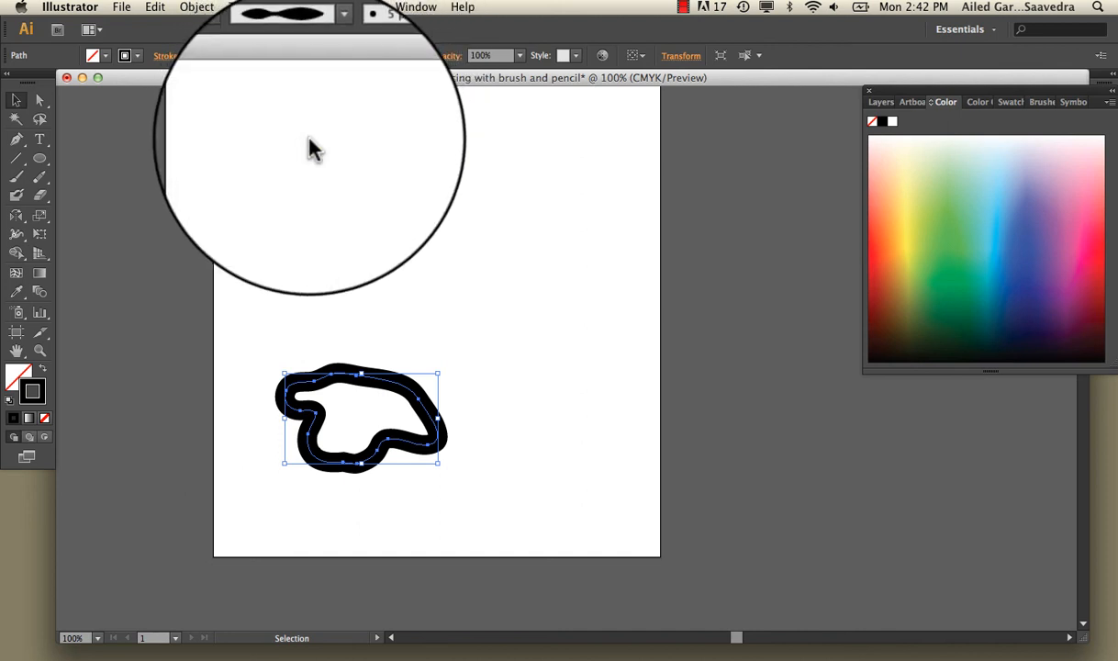
click(332, 55)
click(292, 195)
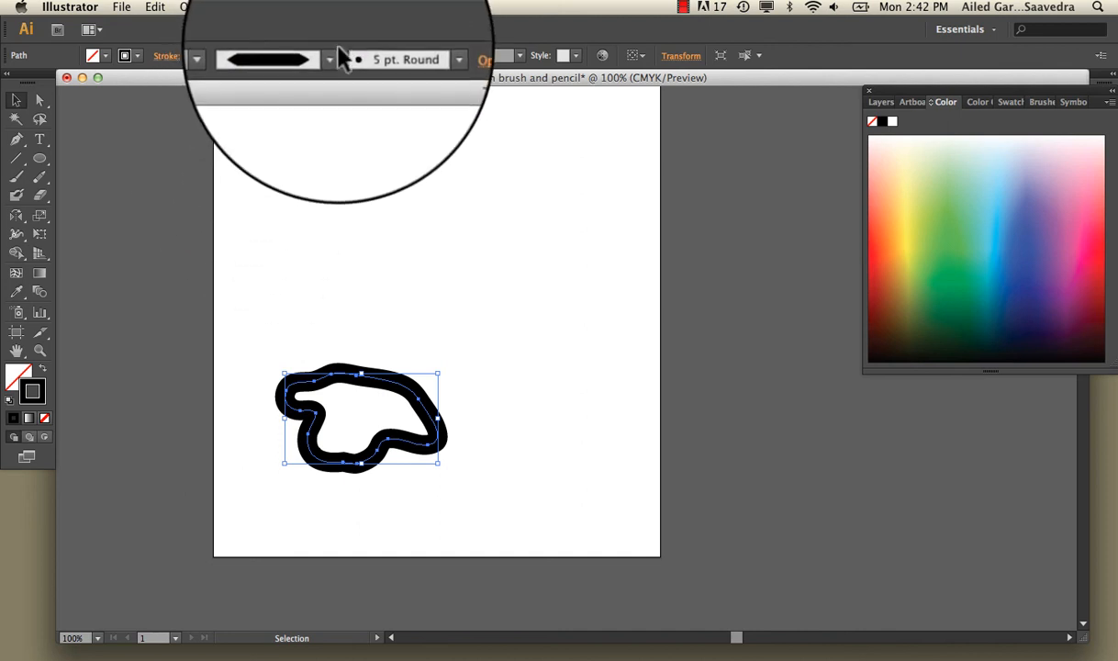
click(332, 55)
click(291, 190)
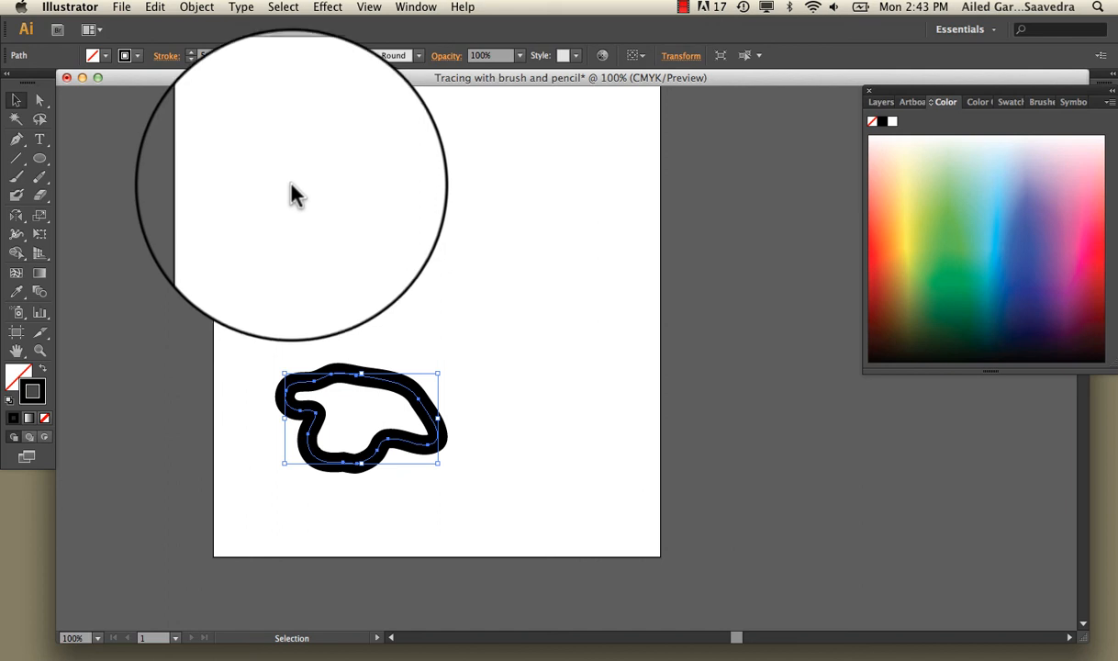
click(334, 57)
click(333, 57)
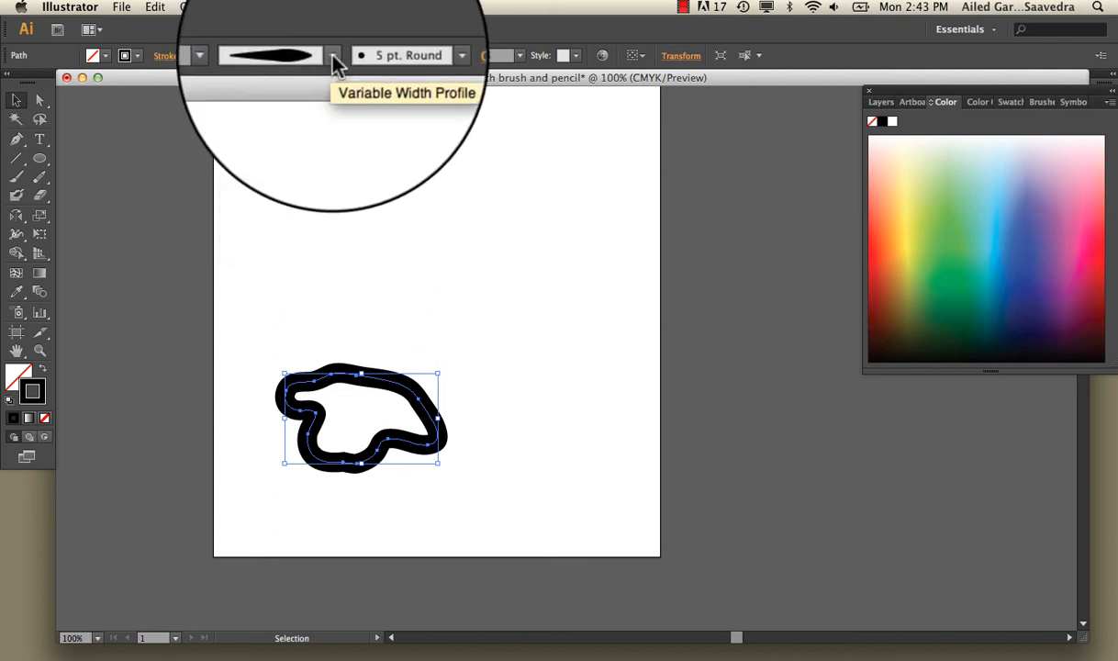
Apply the rough, charcoal-like brush to the blob's outline and deselect the shape
click(419, 61)
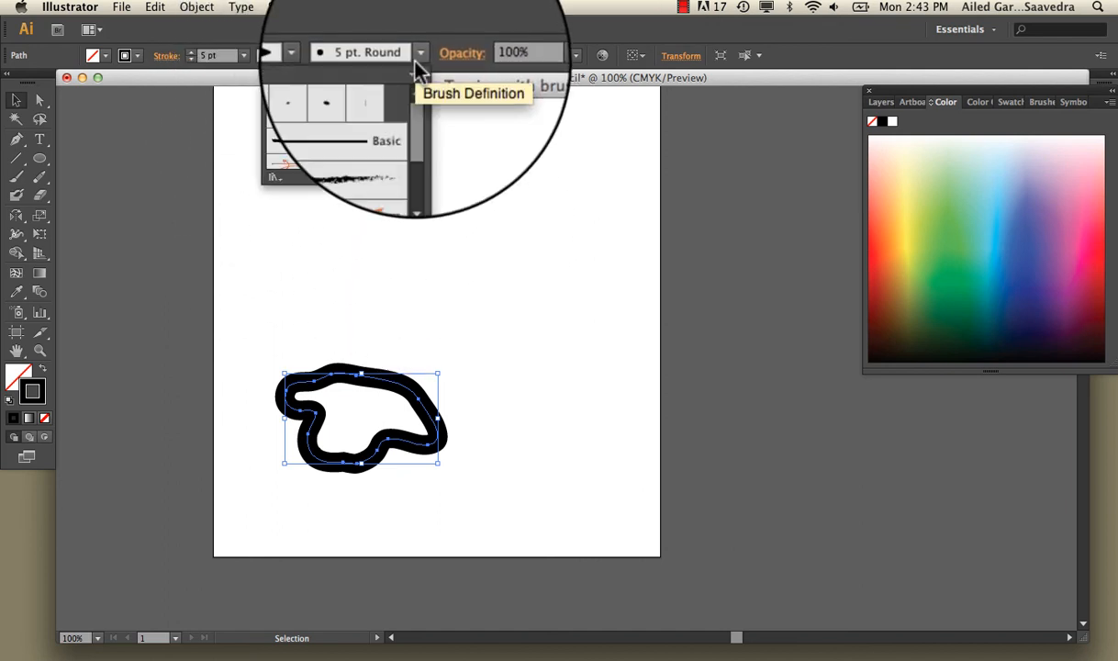
click(381, 140)
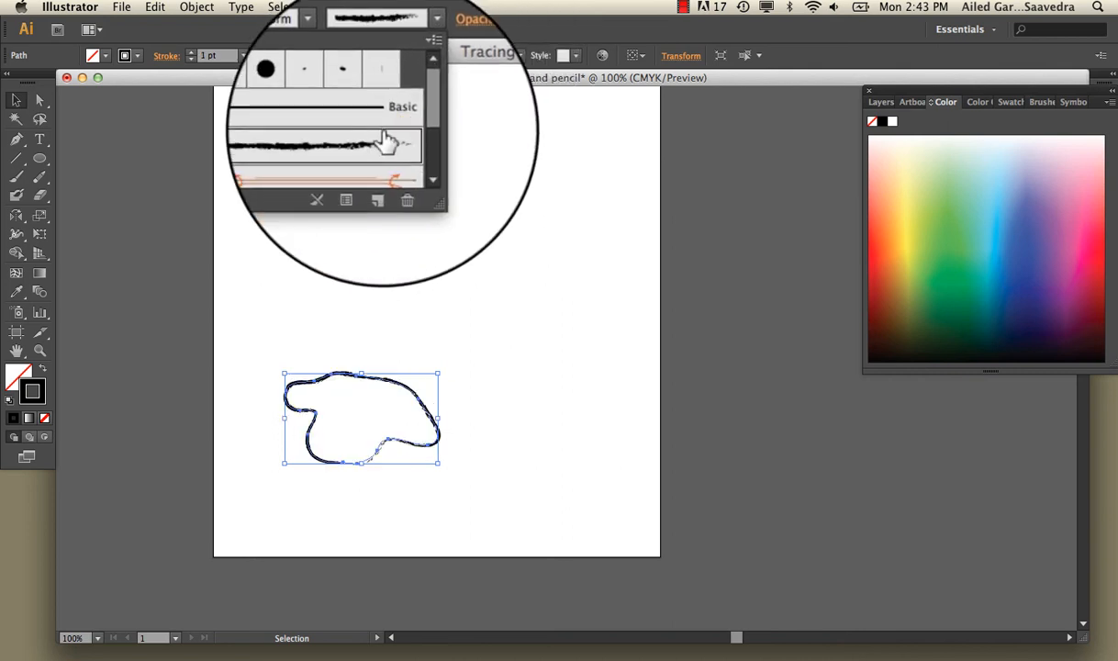
click(331, 319)
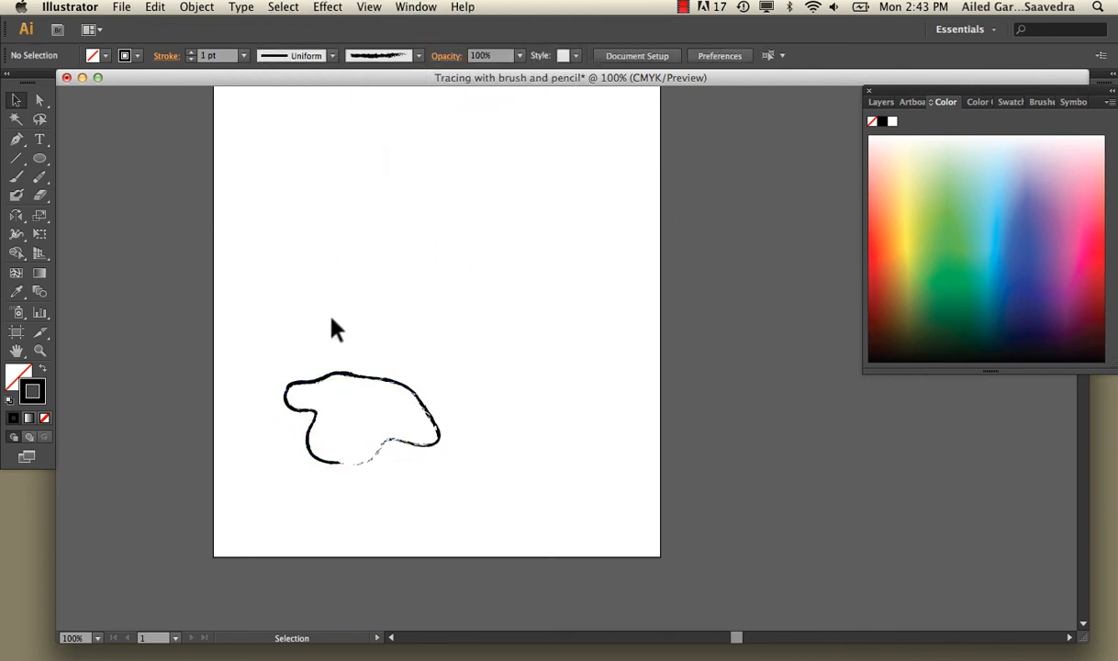
Lower the blob's opacity to 40%, set it back to 100% and deselect the shape
click(403, 392)
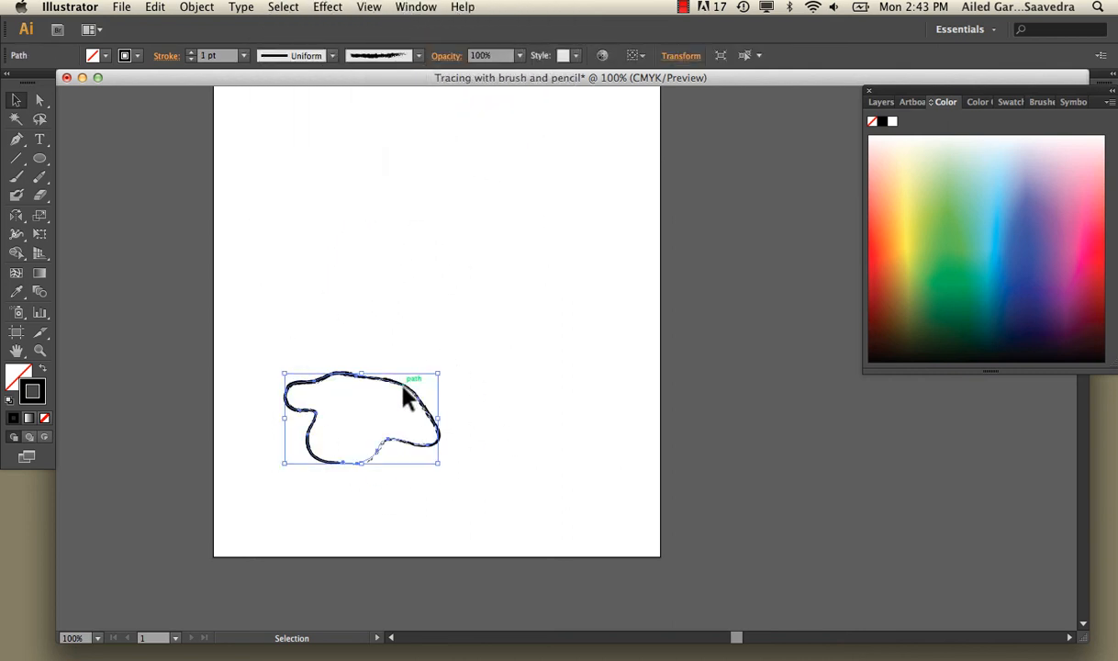
click(519, 57)
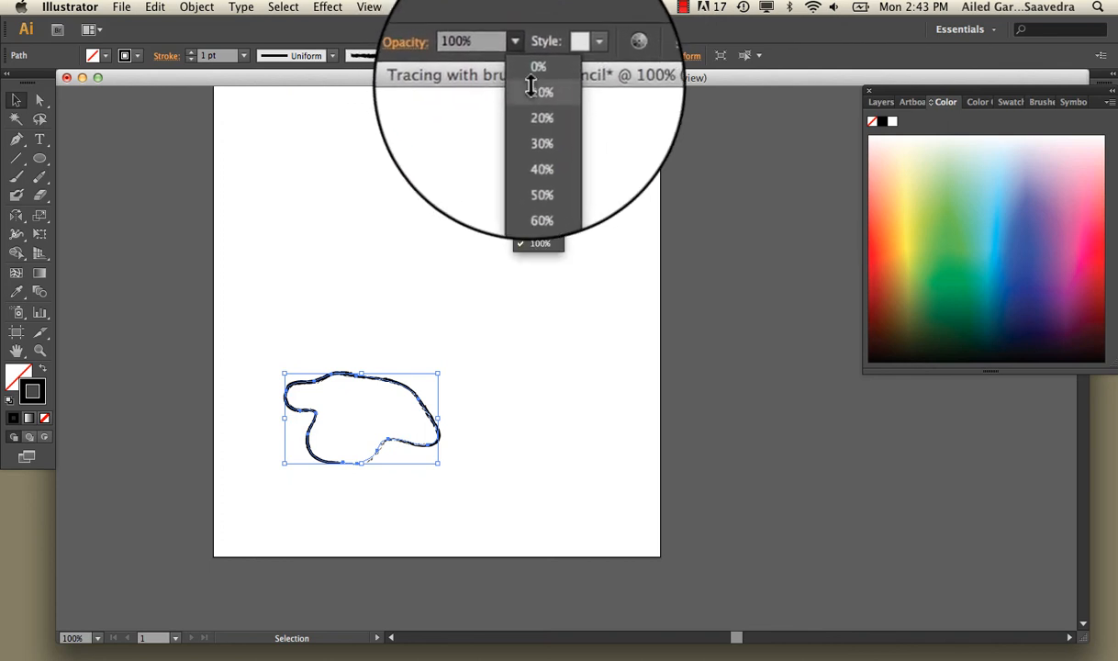
click(528, 193)
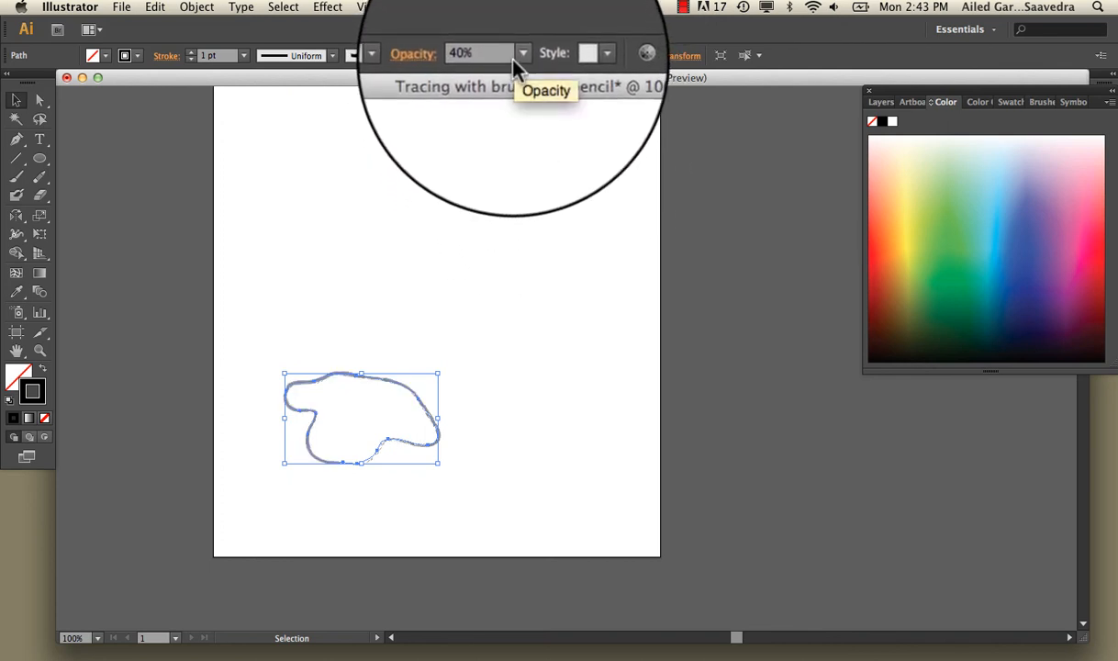
click(519, 56)
click(541, 251)
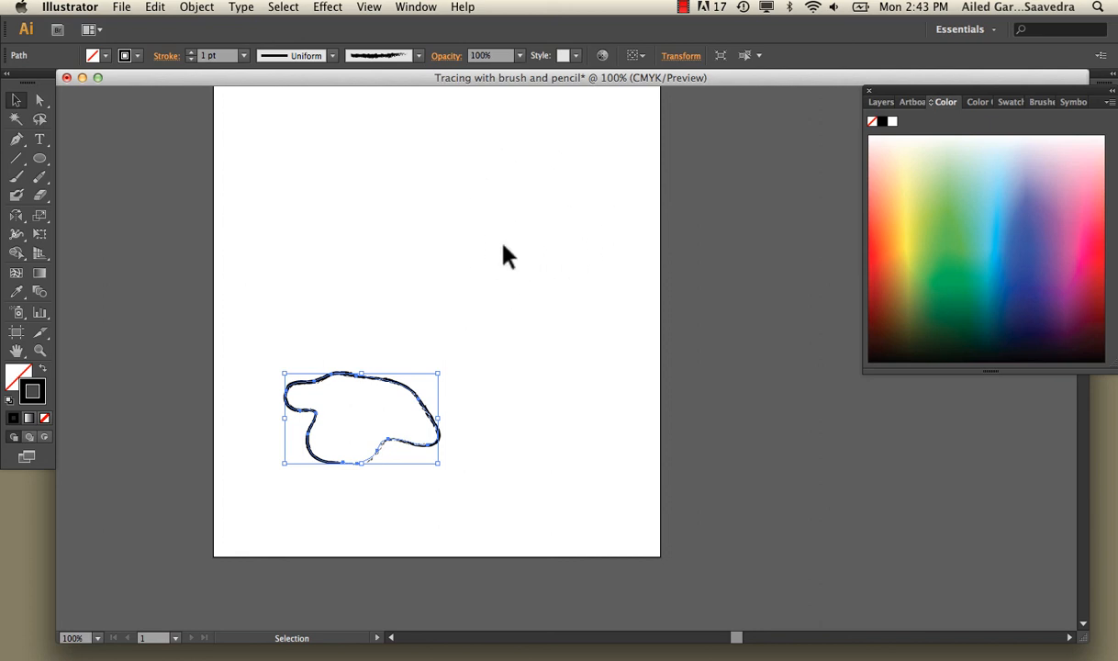
click(204, 234)
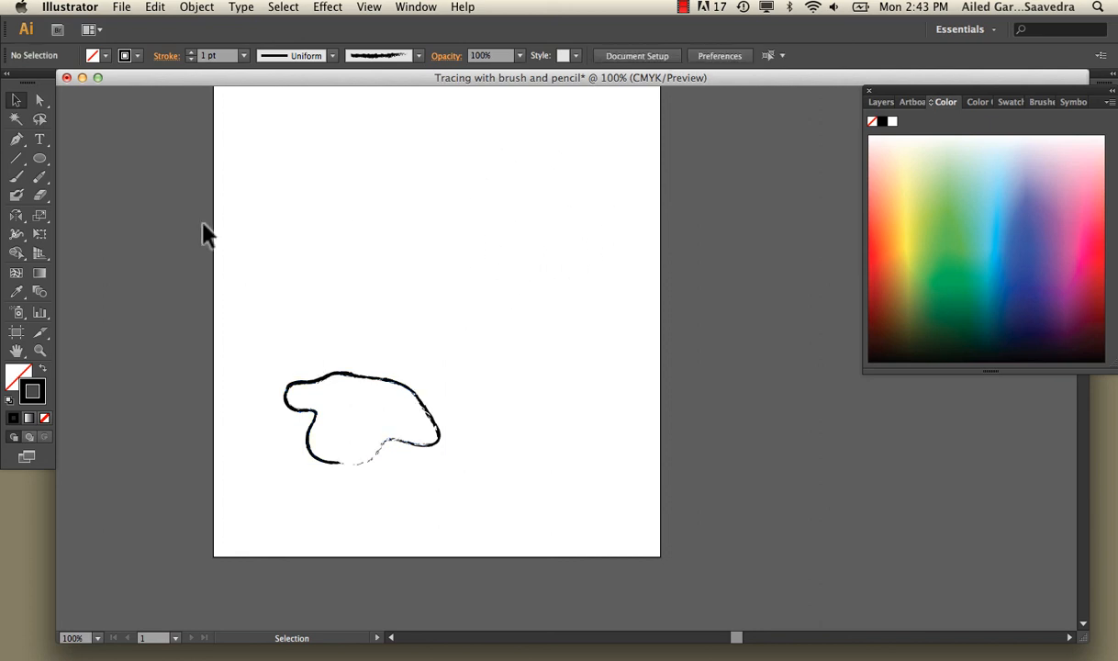
Apply the 5 pt. Round brush to the blob's outline
click(320, 383)
click(379, 55)
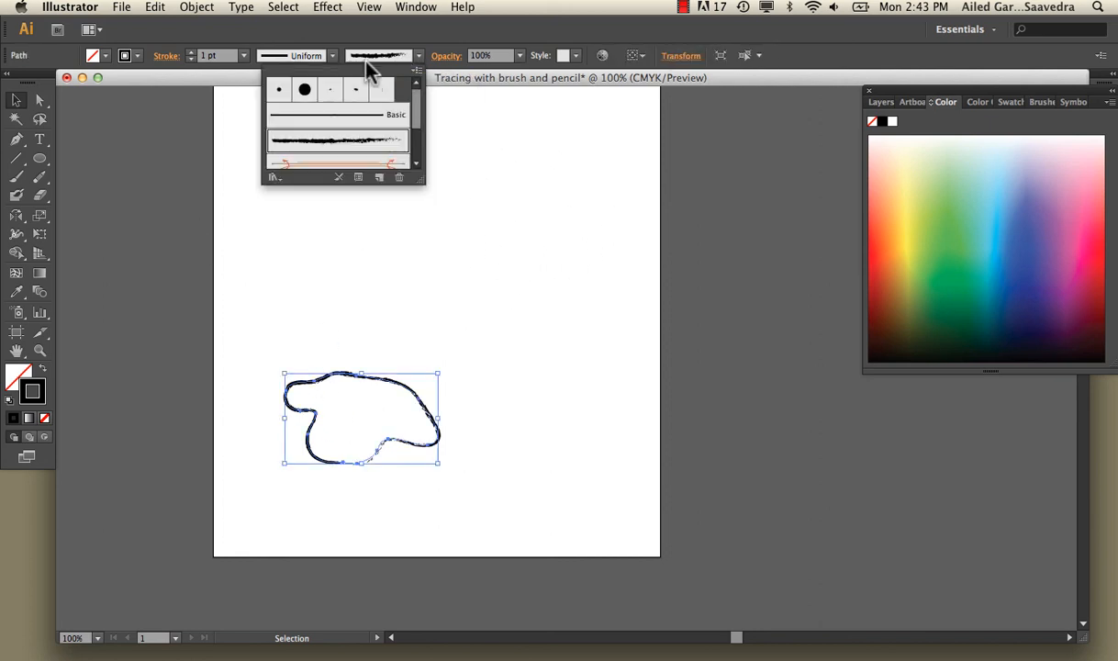
click(280, 89)
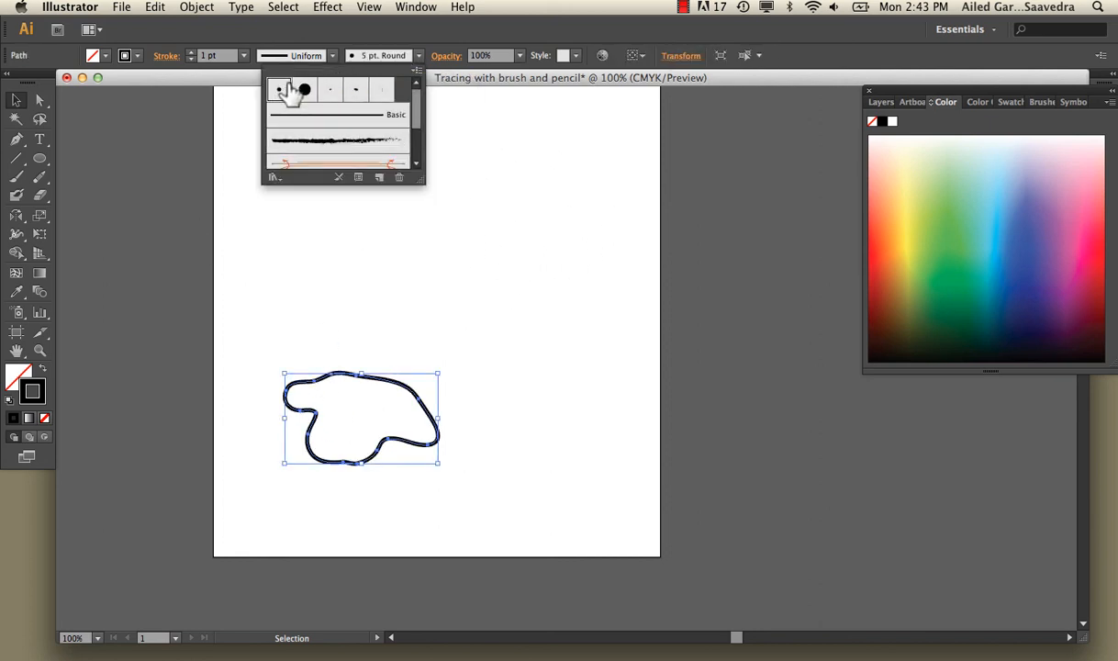
Color the blob's stroke pinkish red with the Color Picker and change it to green from the color spectrum
double_click(32, 391)
click(474, 280)
click(721, 242)
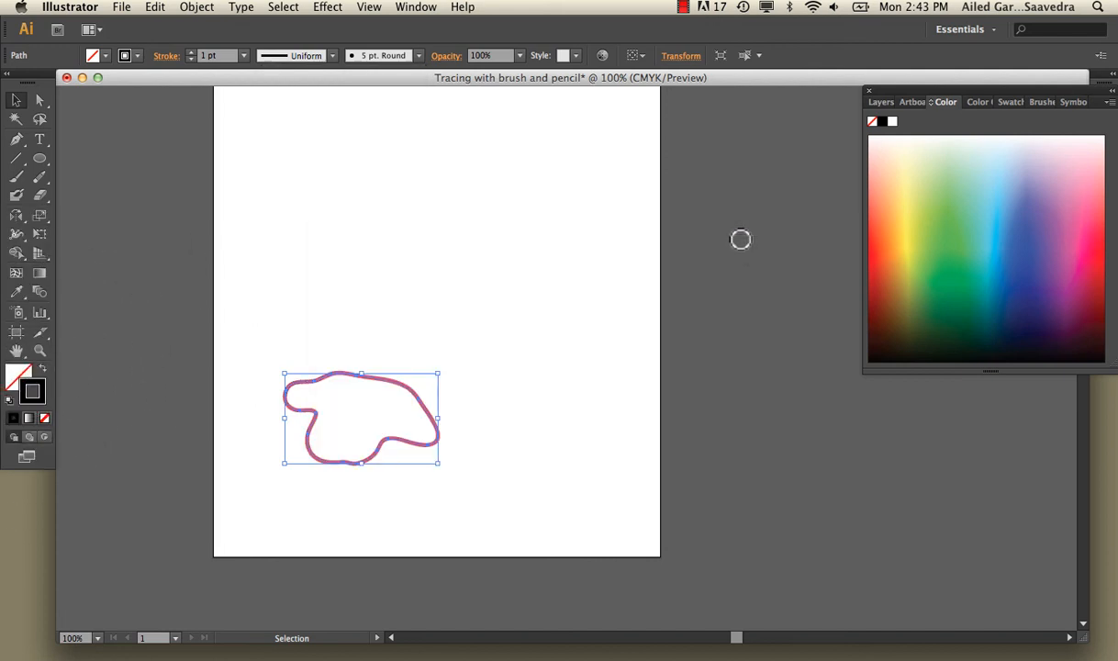
mouse_move(918, 198)
mouse_down()
mouse_move(908, 188)
mouse_move(911, 219)
mouse_up()
Fill the blob with teal green, change its stroke to blue and deselect the shape
click(19, 372)
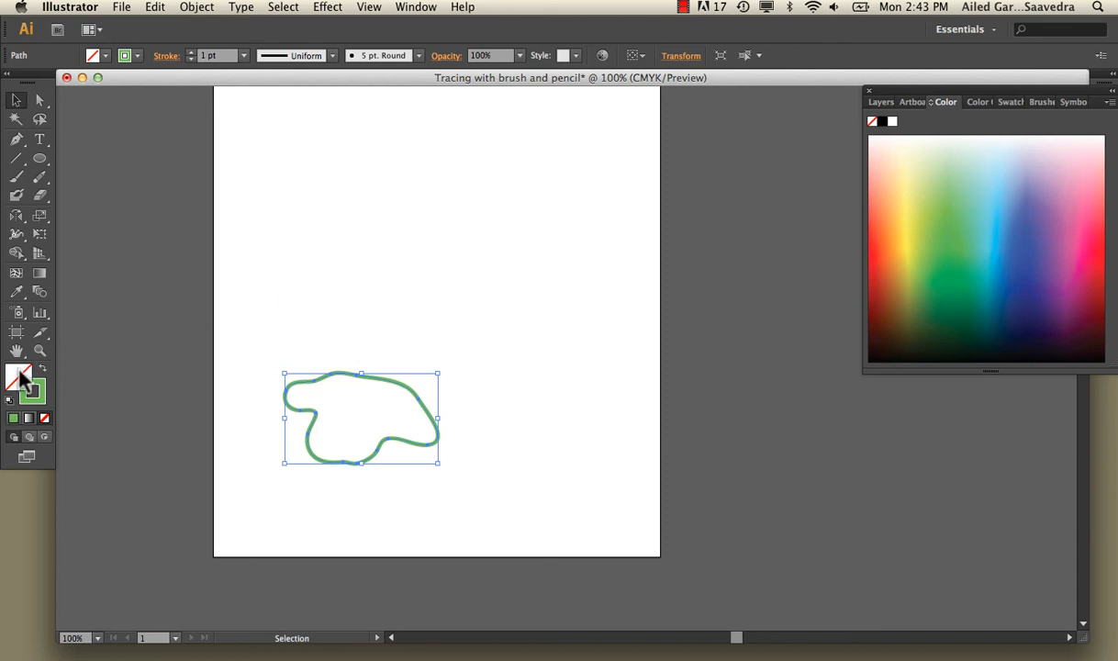
click(973, 237)
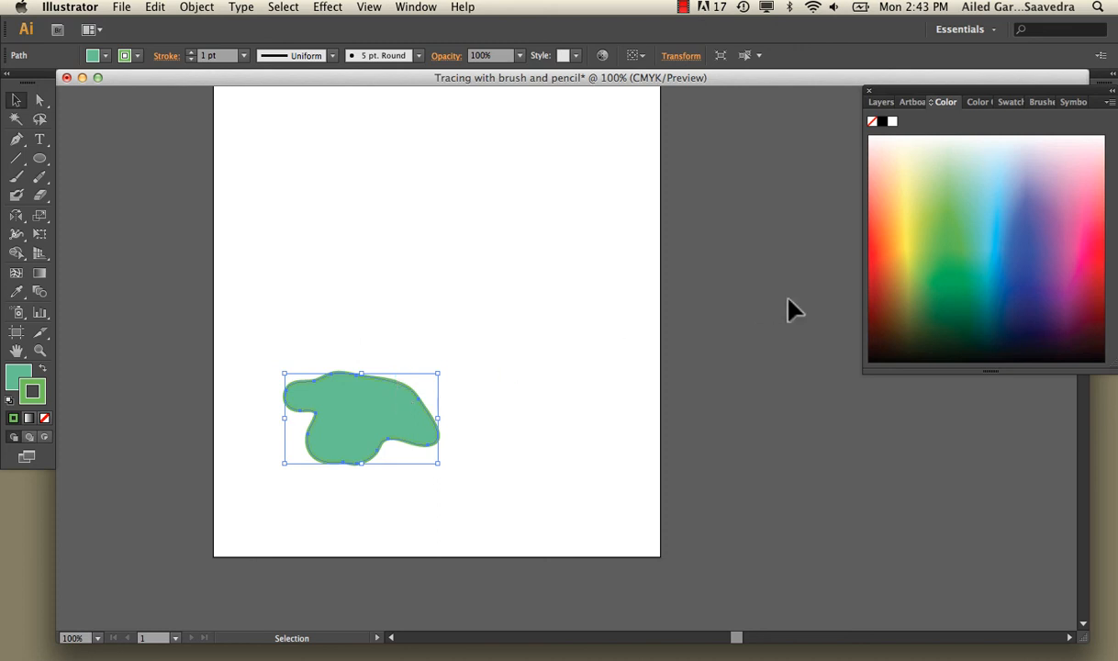
click(1011, 221)
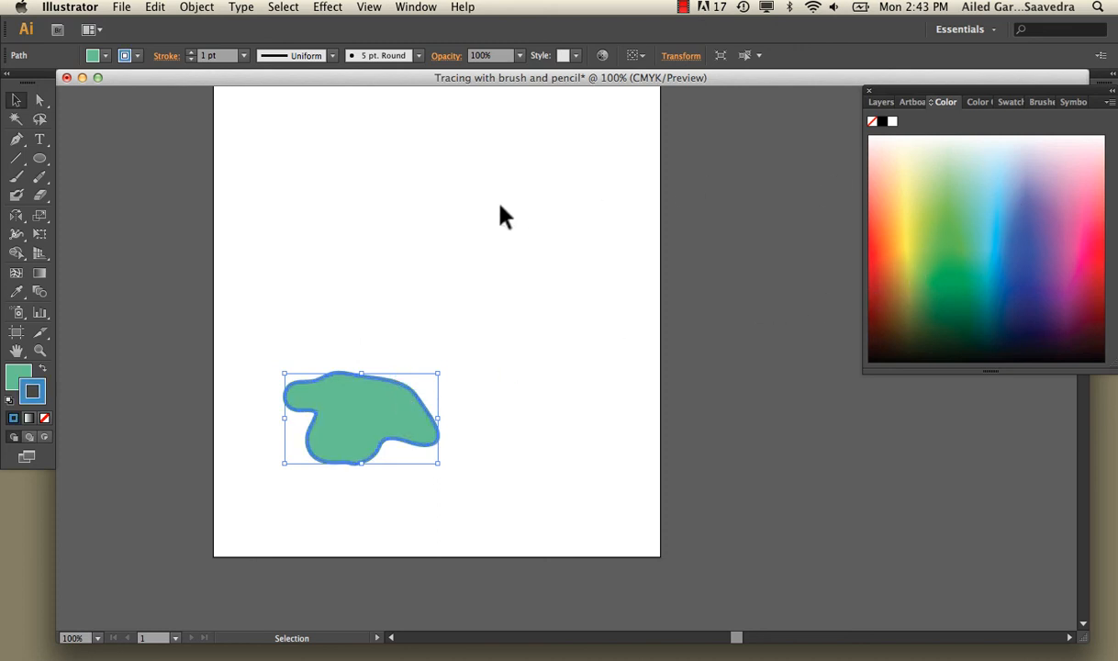
click(500, 207)
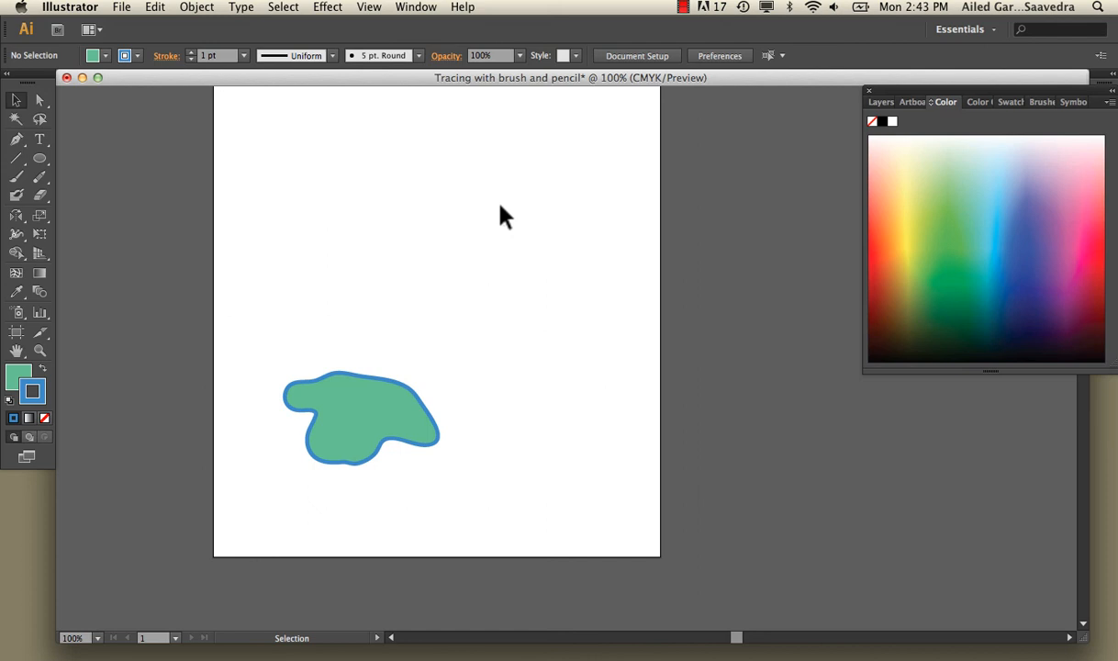